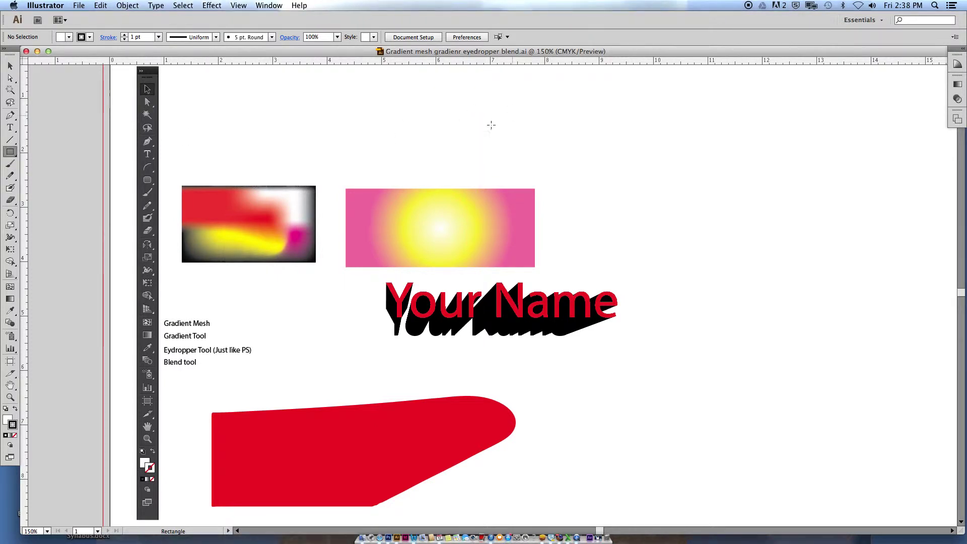
# Step: Draw a rectangle about 3.73 by 3.11 in in the empty area beyond the pink gradient and fill it with red, H 0°, S 80%, B 84%
pyautogui.hscroll(-1, 600, 100)
pyautogui.moveTo(598, 98); pyautogui.dragTo(801, 267)
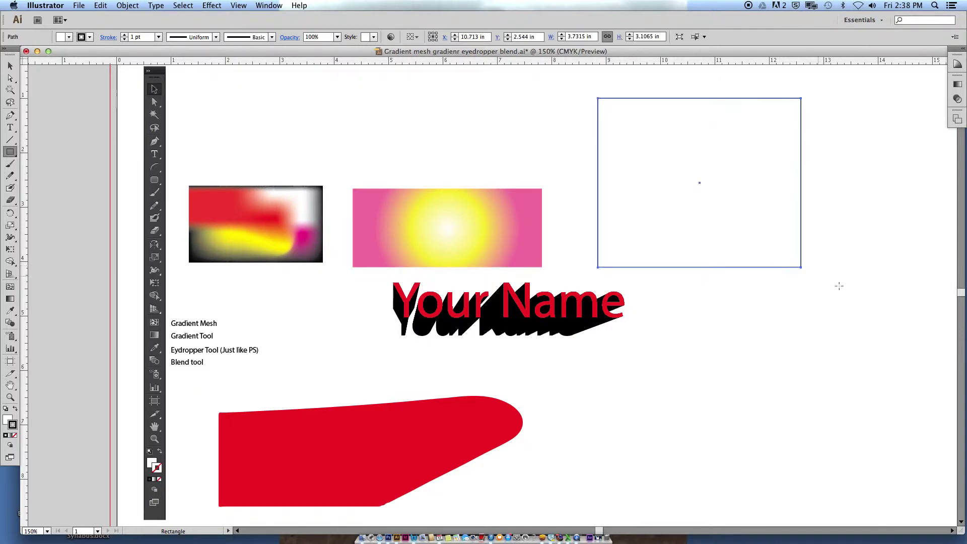
pyautogui.doubleClick(7, 421)
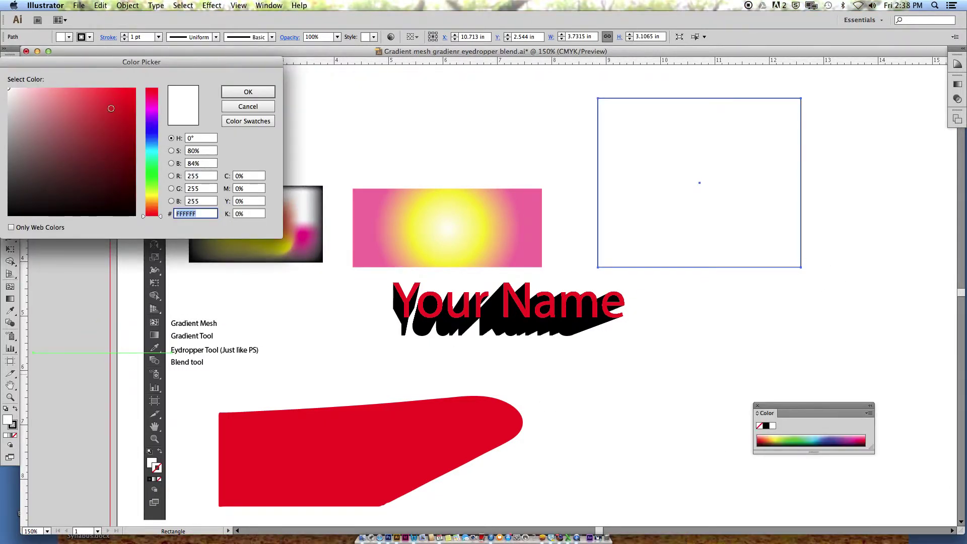
pyautogui.click(111, 108)
pyautogui.click(267, 93)
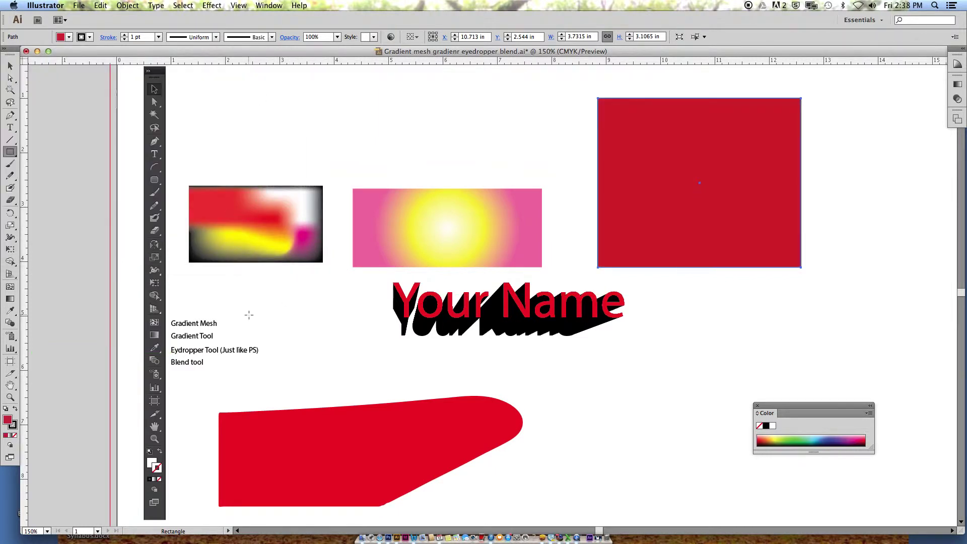
# Step: Add three gradient mesh points inside the red rectangle: left of centre, lower right and upper middle
pyautogui.click(10, 287)
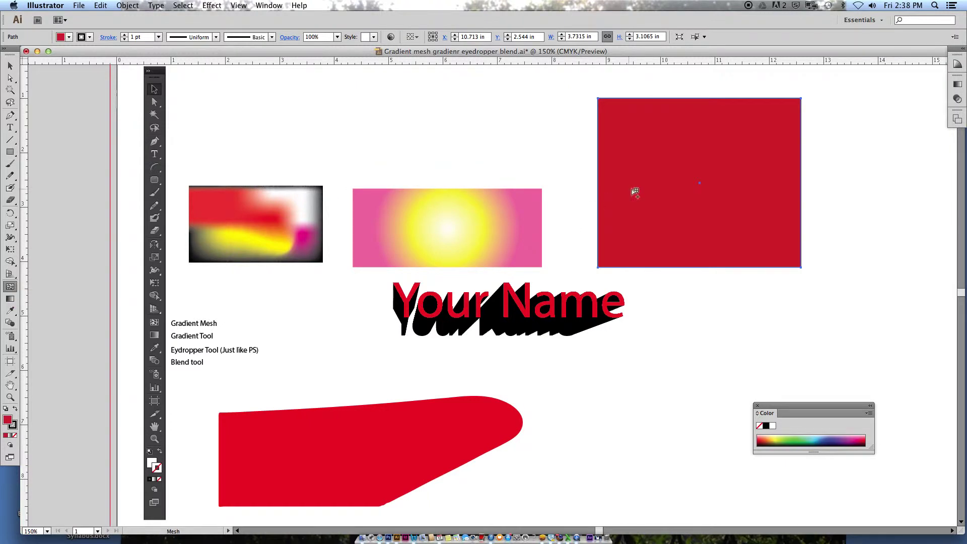
pyautogui.click(658, 180)
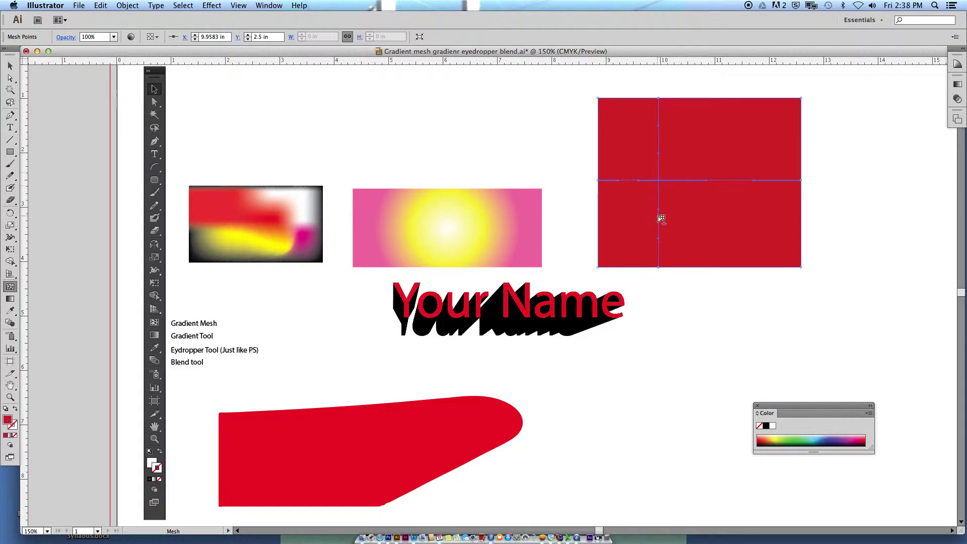
pyautogui.click(742, 217)
pyautogui.click(715, 140)
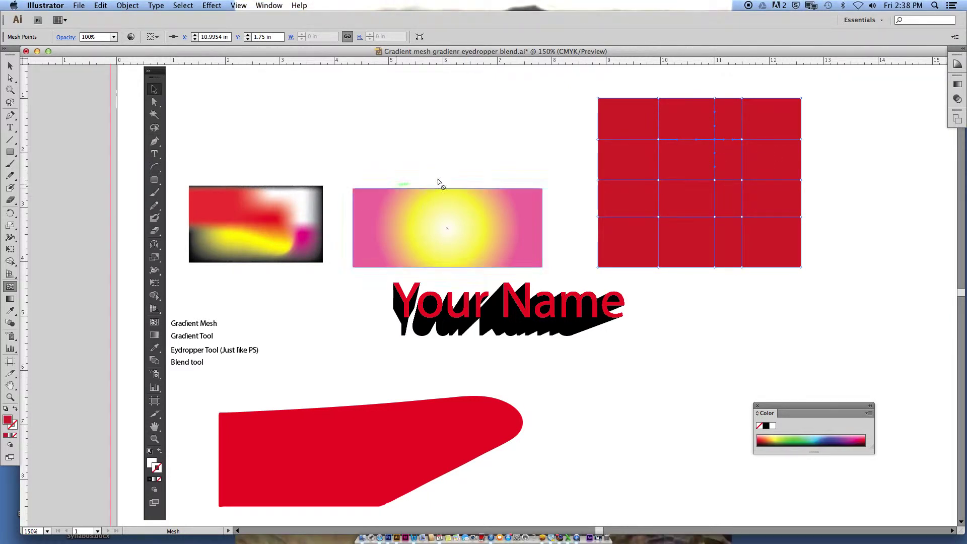
# Step: Show the Swatches and place them beside the red mesh rectangle, with the color list at its start
pyautogui.click(266, 6)
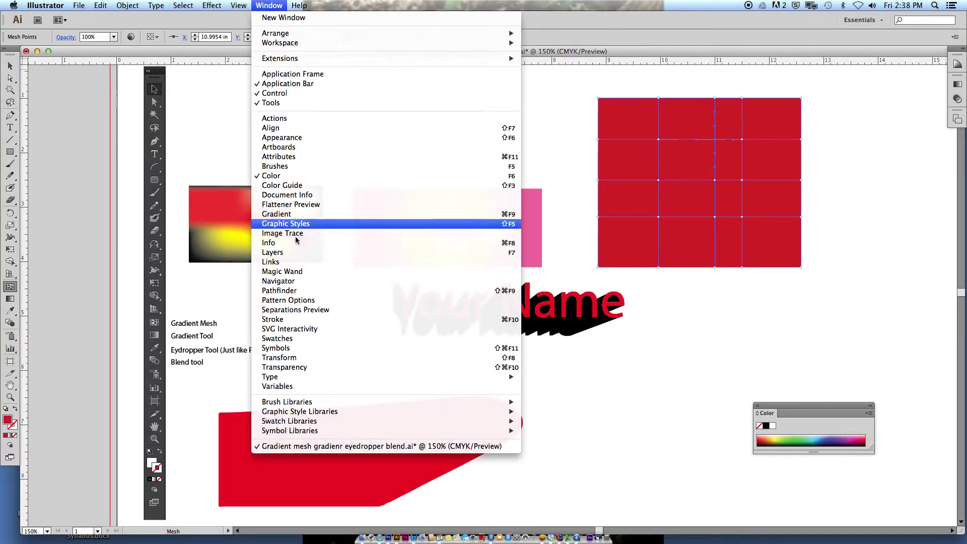
pyautogui.click(307, 340)
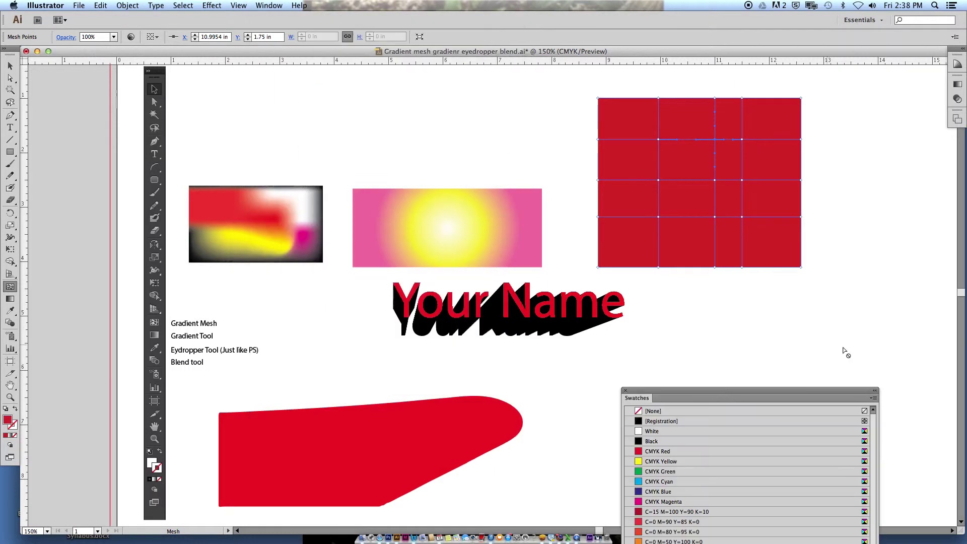
pyautogui.moveTo(759, 390); pyautogui.dragTo(431, 85)
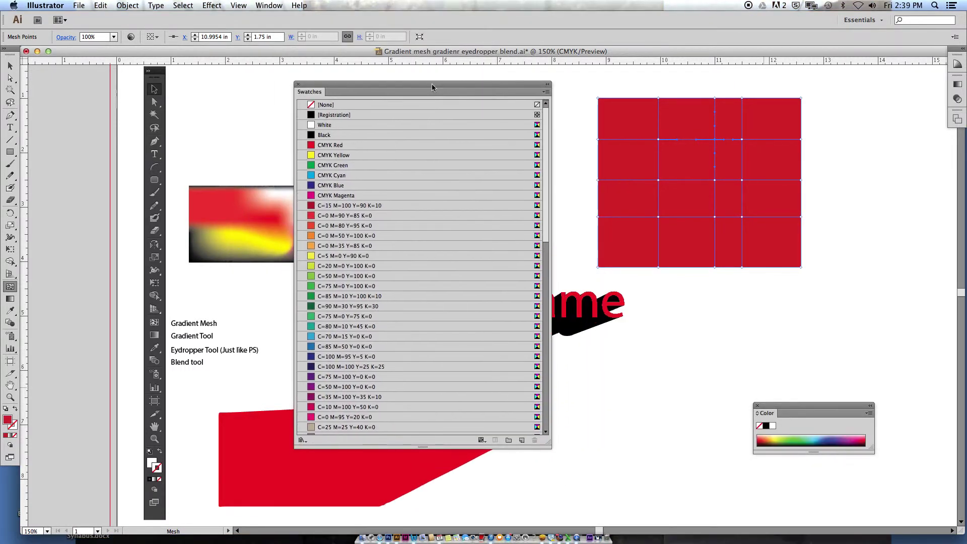
pyautogui.moveTo(546, 236); pyautogui.dragTo(526, 452)
pyautogui.scroll(15, 325, 222)
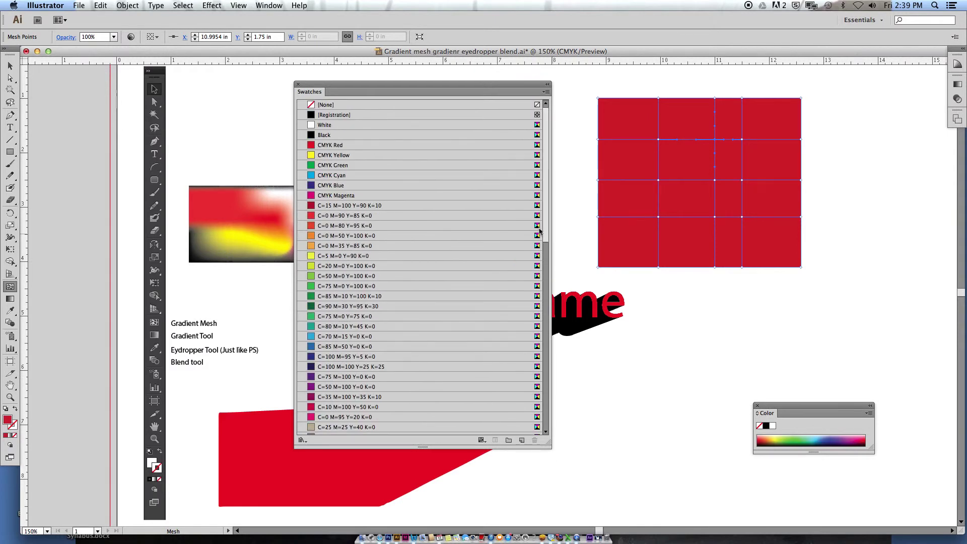
pyautogui.click(276, 218)
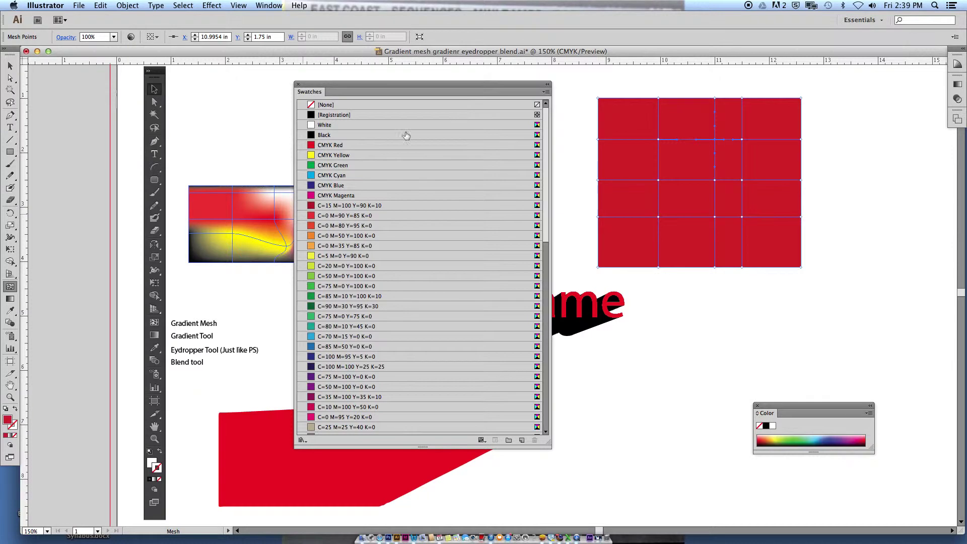
# Step: Color the upper-left mesh patch white and the mesh point below it CMYK Yellow
pyautogui.press('v')
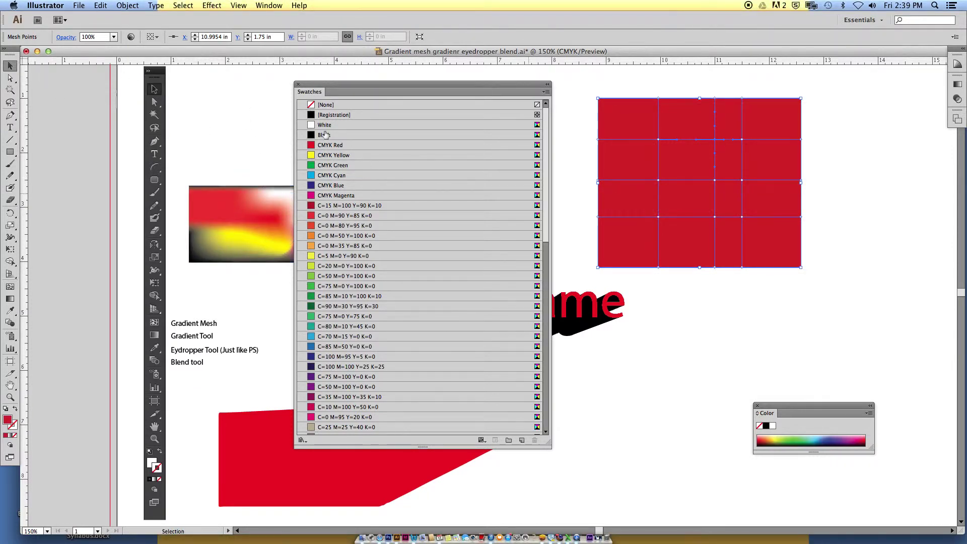
pyautogui.moveTo(310, 126); pyautogui.dragTo(631, 127)
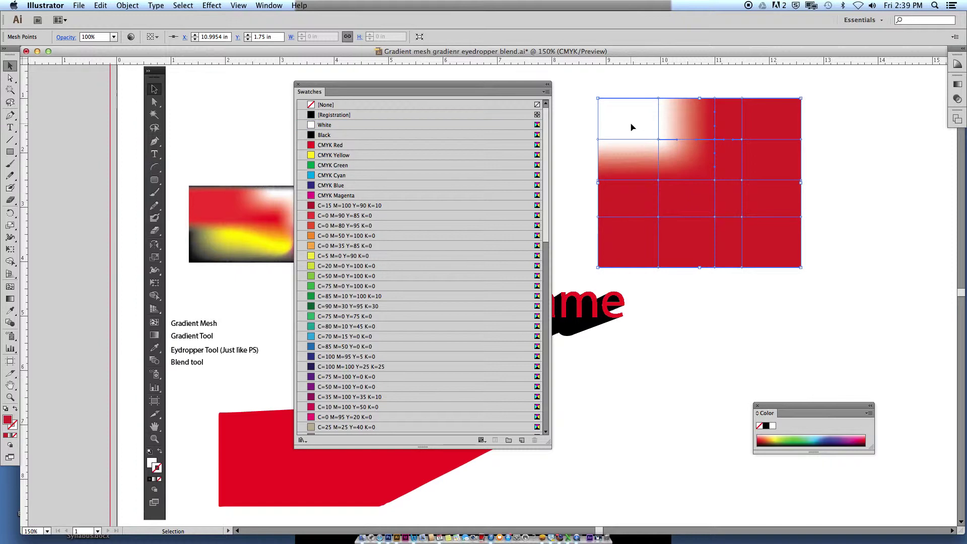
pyautogui.click(310, 154)
pyautogui.moveTo(310, 155); pyautogui.dragTo(658, 182)
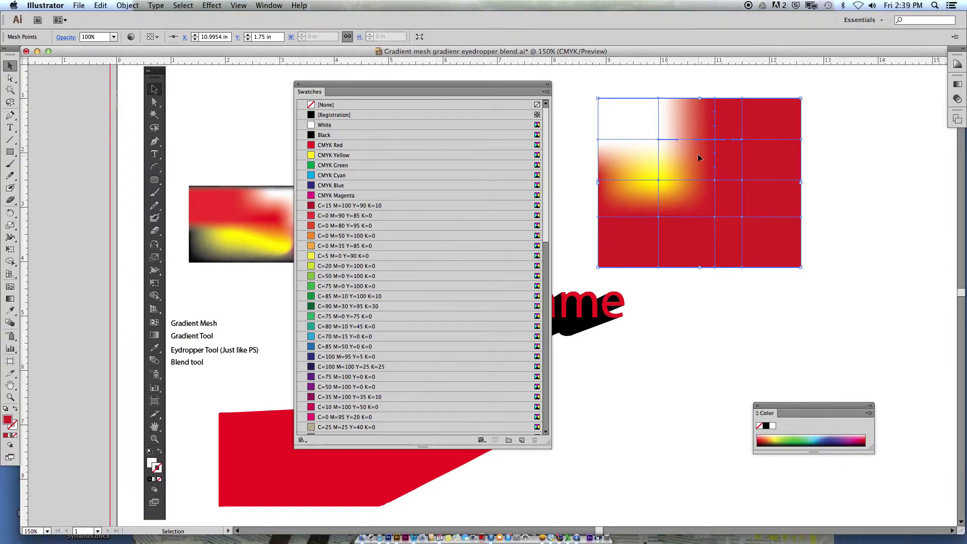
# Step: Reshape the mesh by curving its upper horizontal line and pulling the inner mesh point beside the white area toward the yellow area
pyautogui.moveTo(679, 139); pyautogui.dragTo(683, 124)
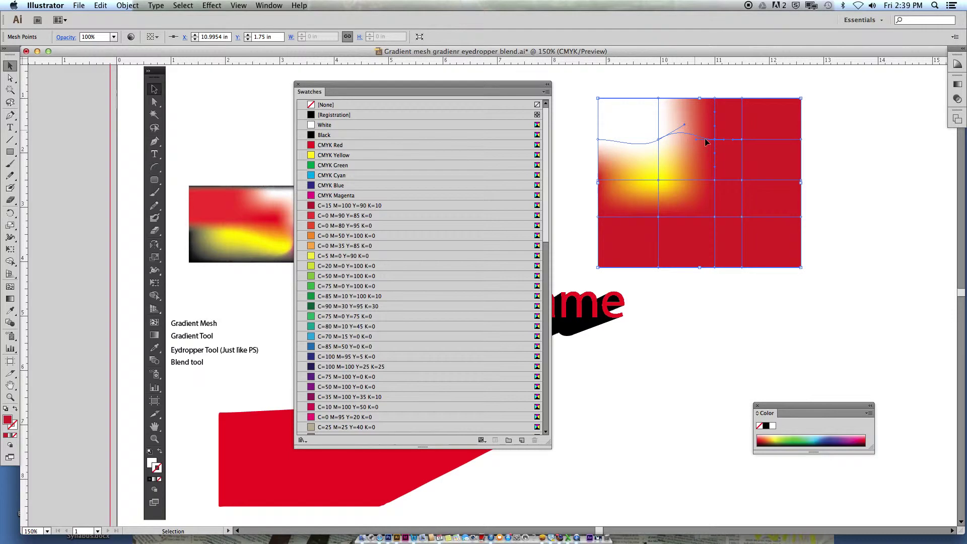
pyautogui.moveTo(712, 142); pyautogui.dragTo(698, 159)
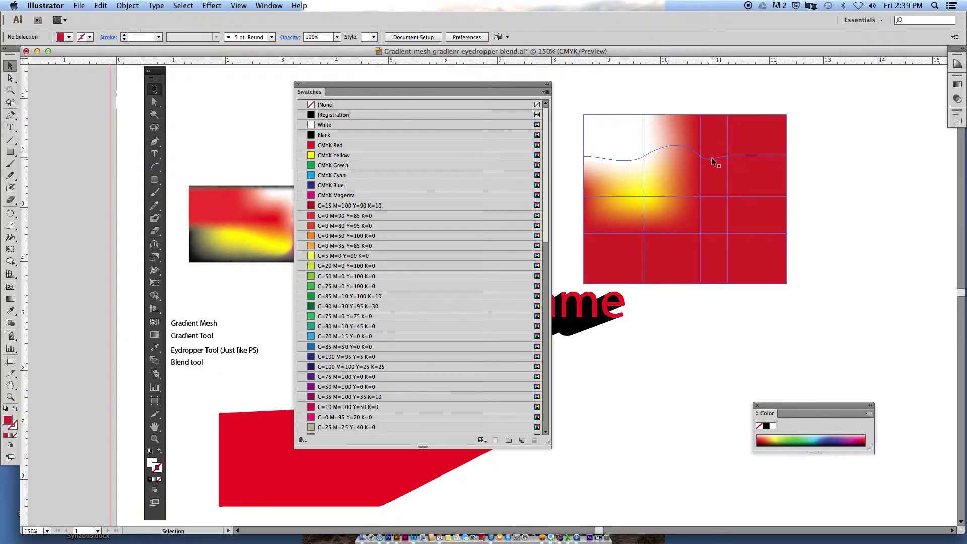
pyautogui.click(155, 104)
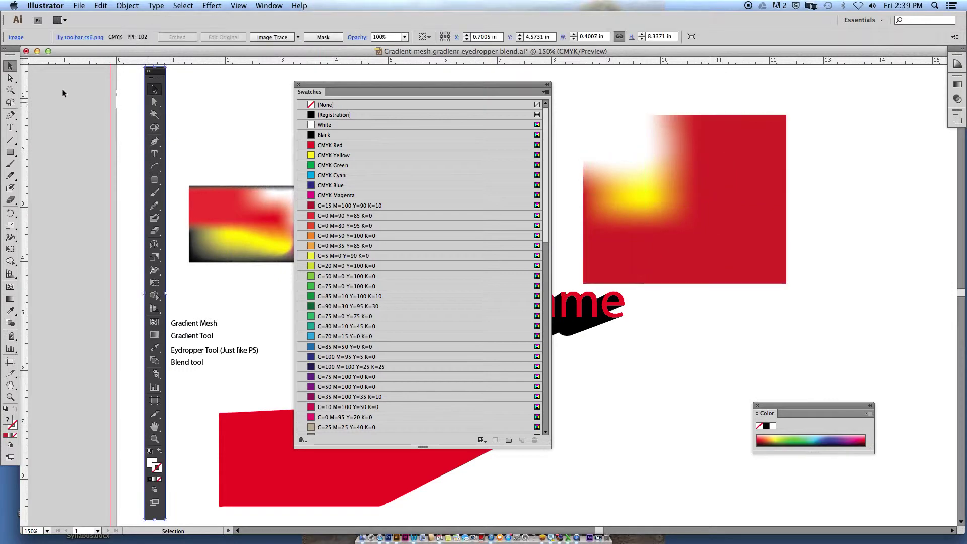
pyautogui.click(10, 78)
pyautogui.click(787, 248)
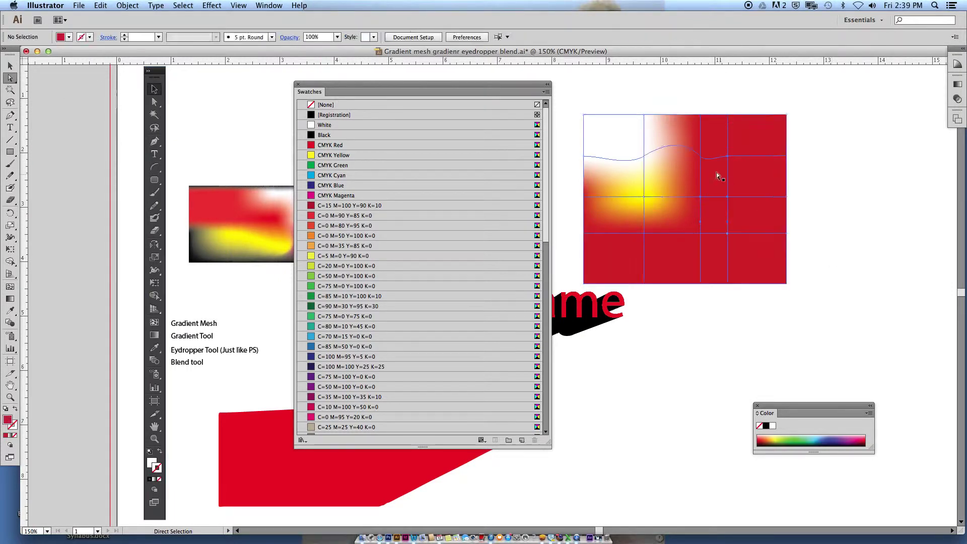
pyautogui.moveTo(702, 159)
pyautogui.mouseDown()
pyautogui.moveTo(677, 172)
pyautogui.moveTo(704, 155)
pyautogui.mouseUp()
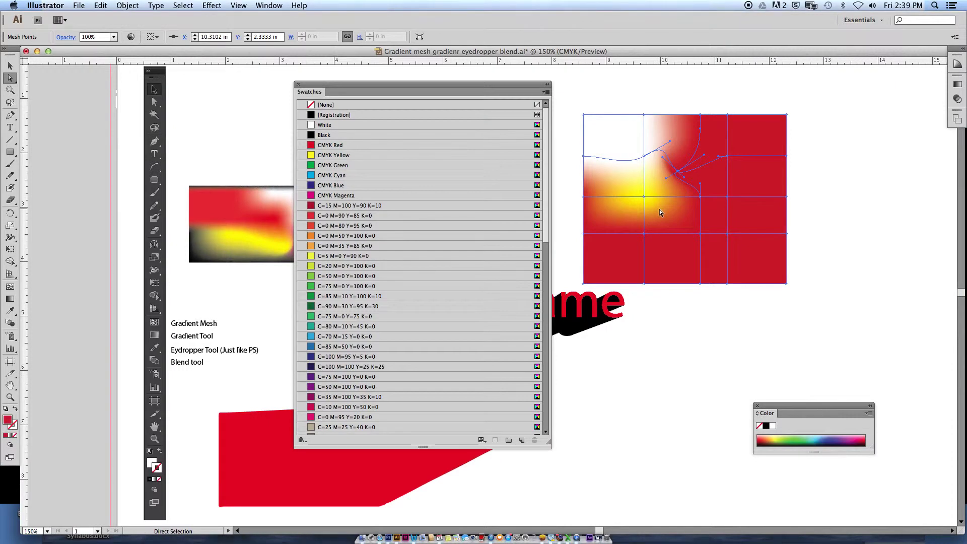
# Step: Move the Swatches below the artwork and the mesh rectangle farther right, to about X 12.17 in, Y 2.80 in
pyautogui.moveTo(511, 83); pyautogui.dragTo(862, 336)
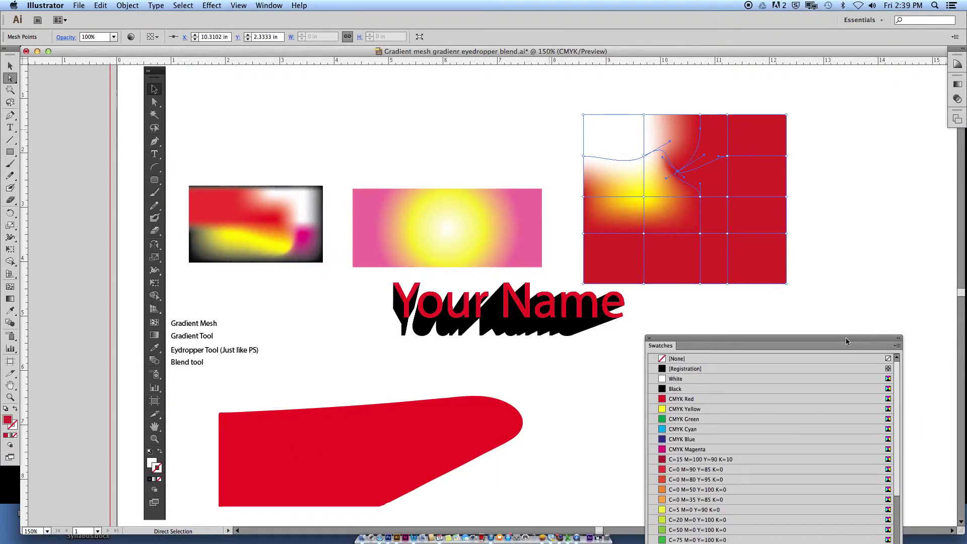
pyautogui.click(280, 203)
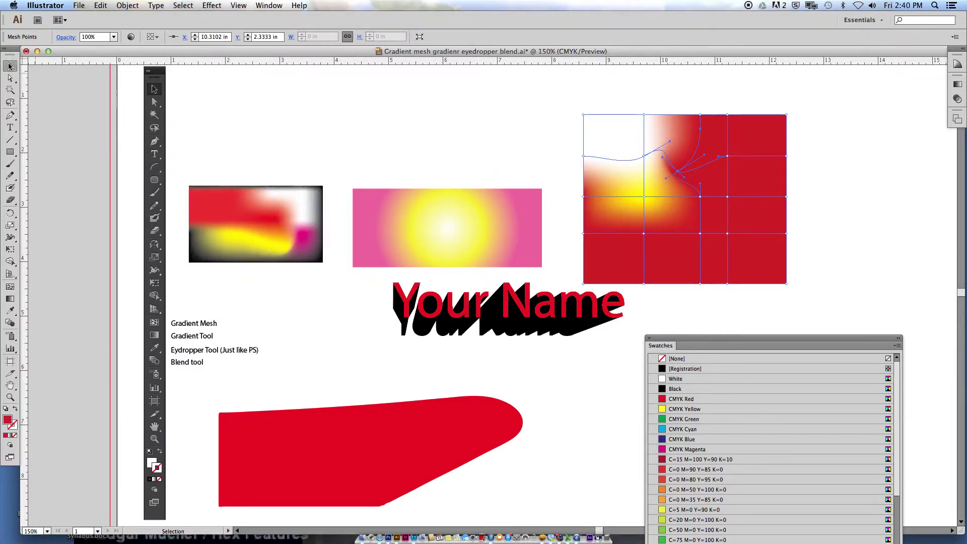
pyautogui.press('v')
pyautogui.click(10, 287)
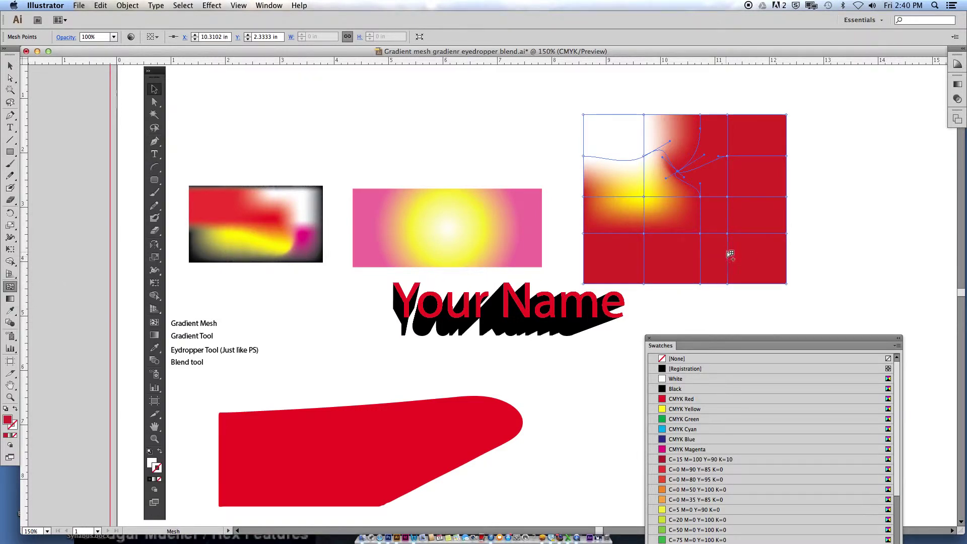
pyautogui.hscroll(-1, 76, 96)
pyautogui.click(11, 66)
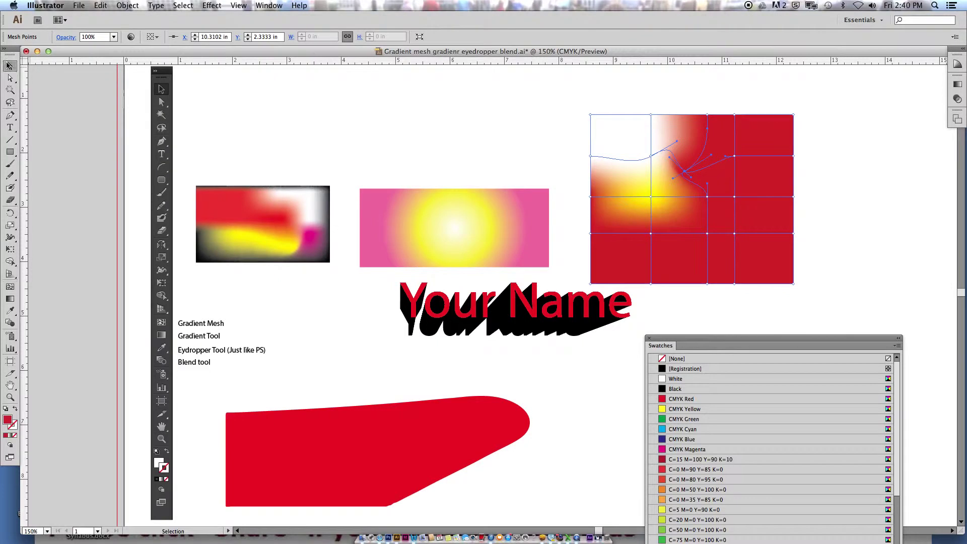
pyautogui.click(717, 220)
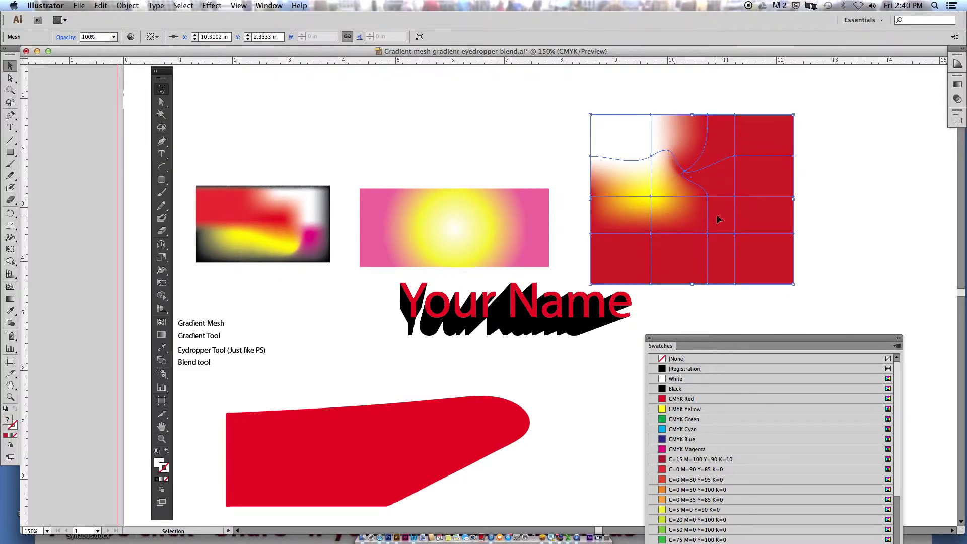
pyautogui.moveTo(786, 200); pyautogui.dragTo(879, 198)
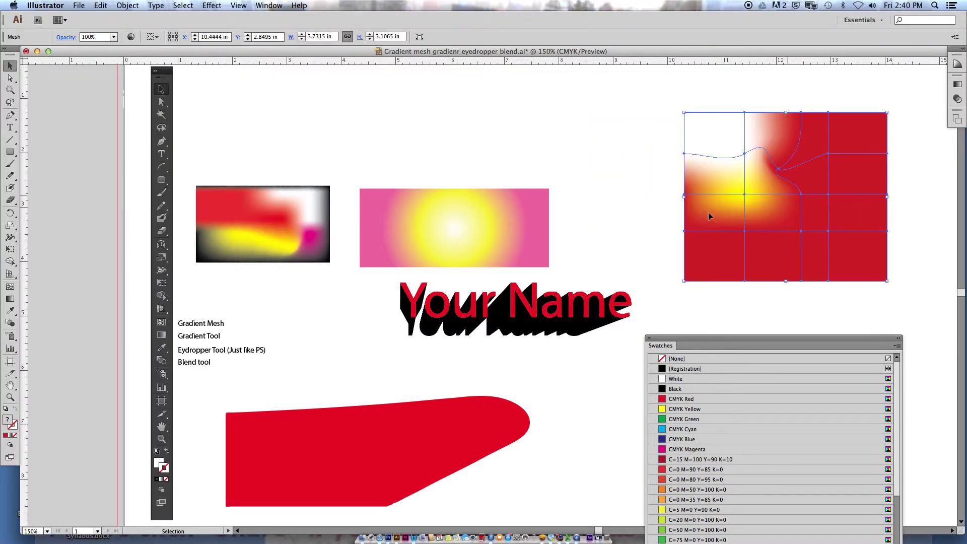
pyautogui.hscroll(-1, 149, 303)
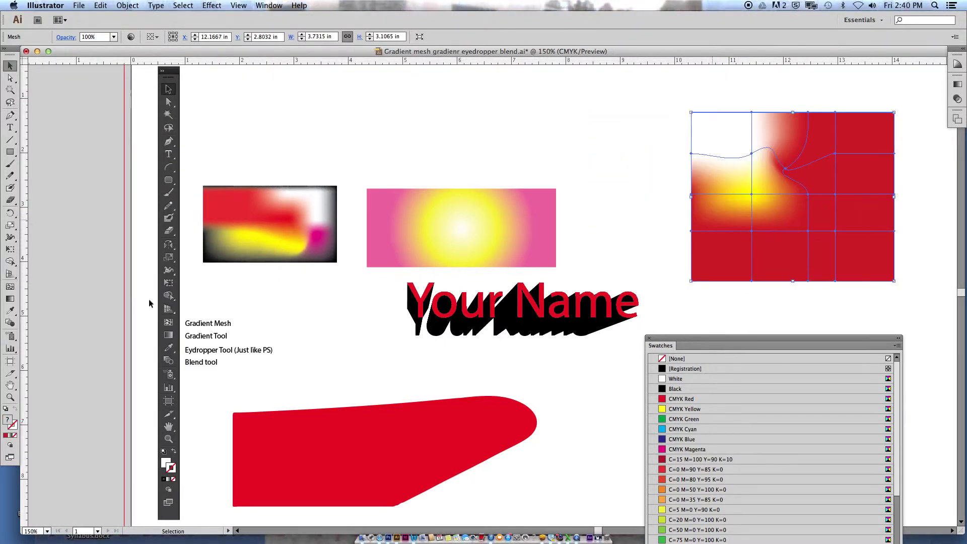
# Step: Delete the pink rectangle with the yellow radial gradient
pyautogui.click(11, 299)
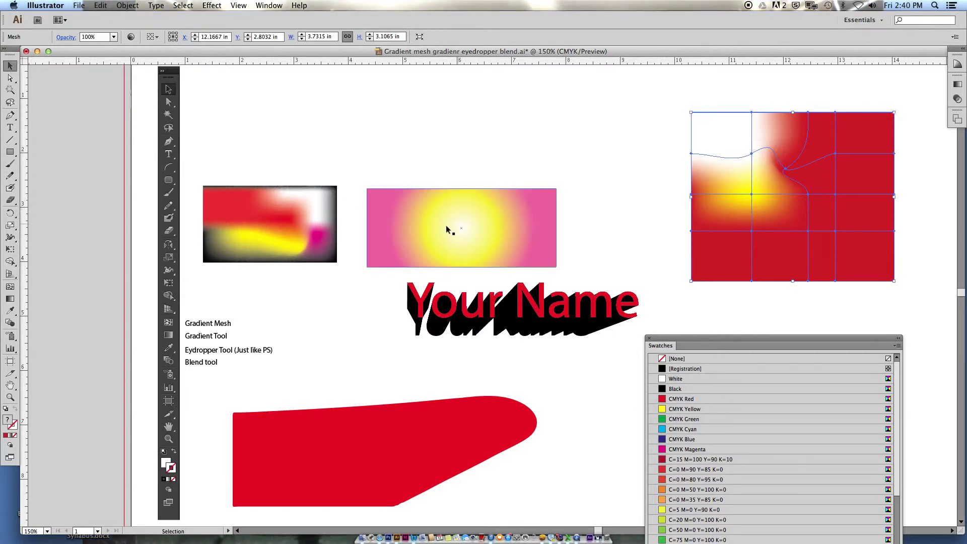
pyautogui.press('v')
pyautogui.click(429, 247)
pyautogui.moveTo(429, 246); pyautogui.dragTo(452, 176)
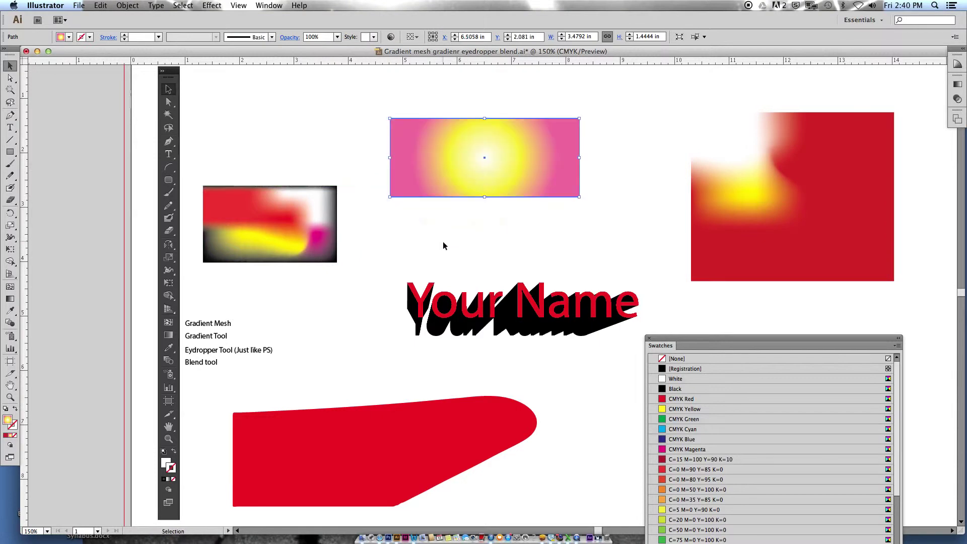
pyautogui.press('super+y')
pyautogui.press('super+y')
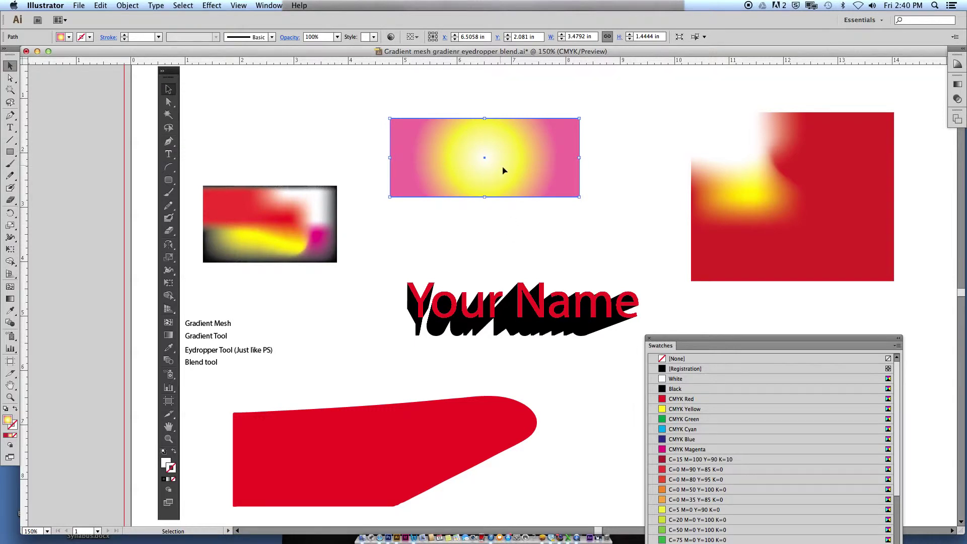
pyautogui.press('Delete')
# Step: Draw a rectangle about 4.49 by 1.87 in above the Your Name text and fill it with CMYK Red
pyautogui.click(10, 153)
pyautogui.moveTo(390, 137); pyautogui.dragTo(635, 240)
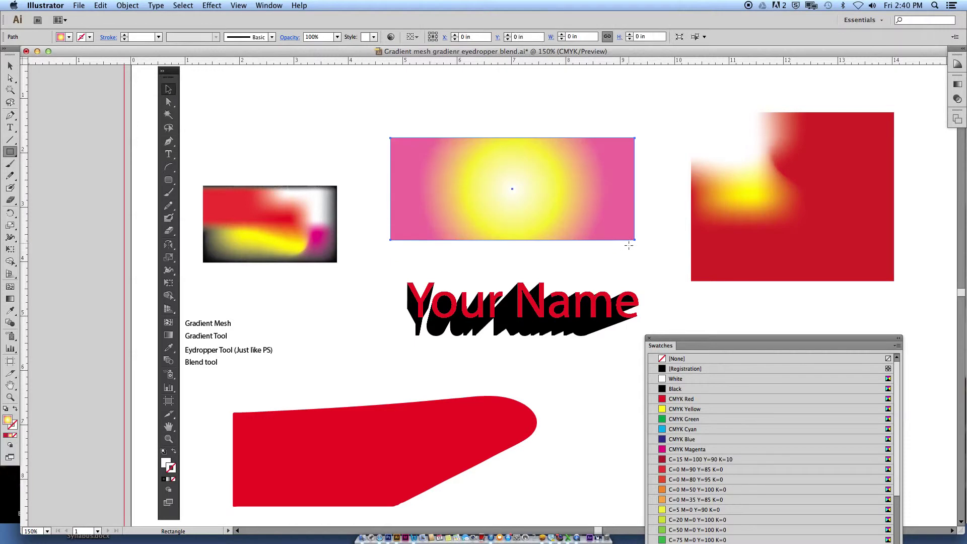
pyautogui.click(69, 39)
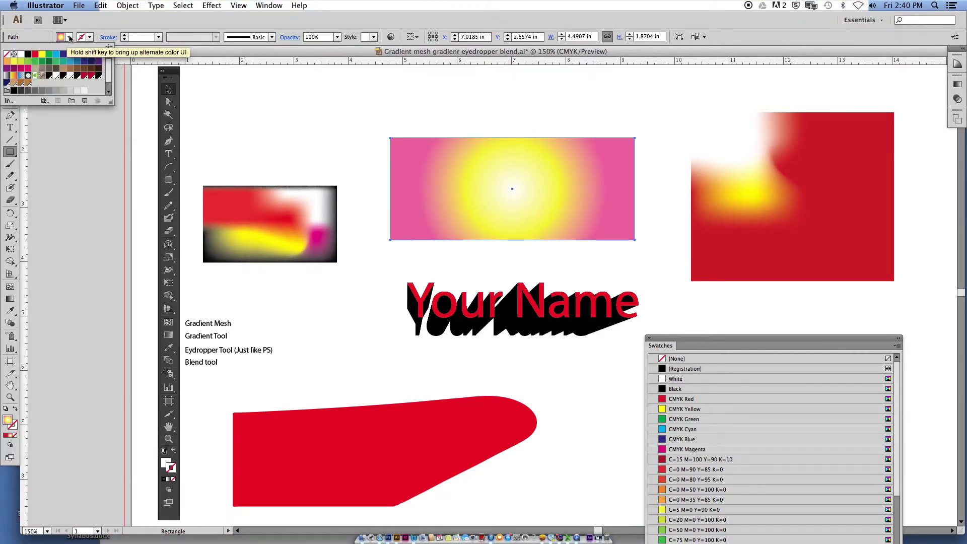
pyautogui.click(35, 54)
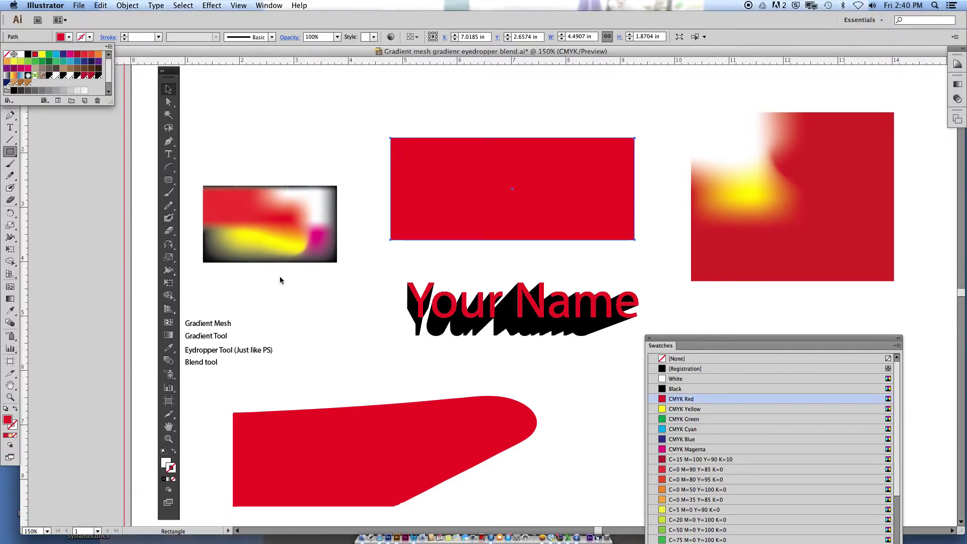
pyautogui.press('Escape')
# Step: Try the Gradient tool diagonally across the new red rectangle and show the Gradient settings
pyautogui.click(10, 298)
pyautogui.moveTo(427, 167); pyautogui.dragTo(576, 225)
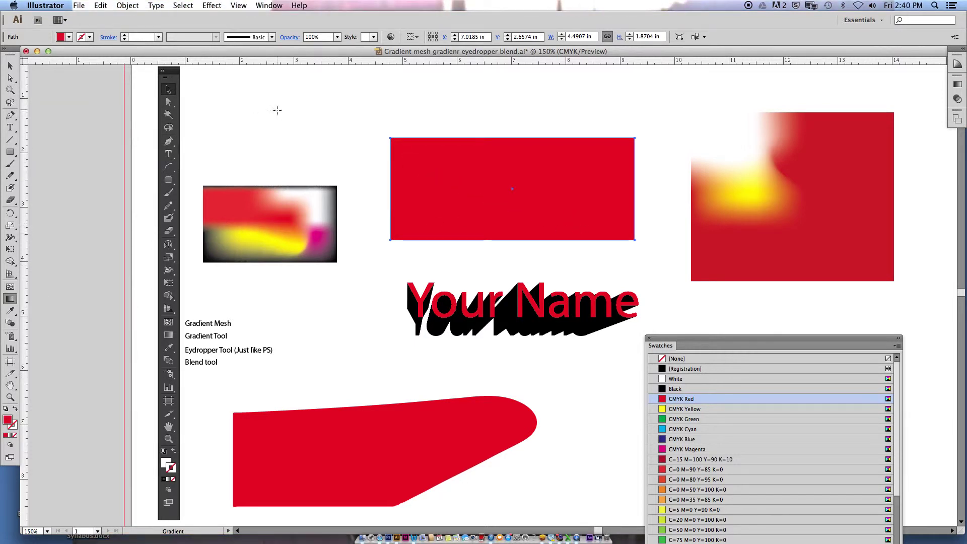
pyautogui.click(268, 5)
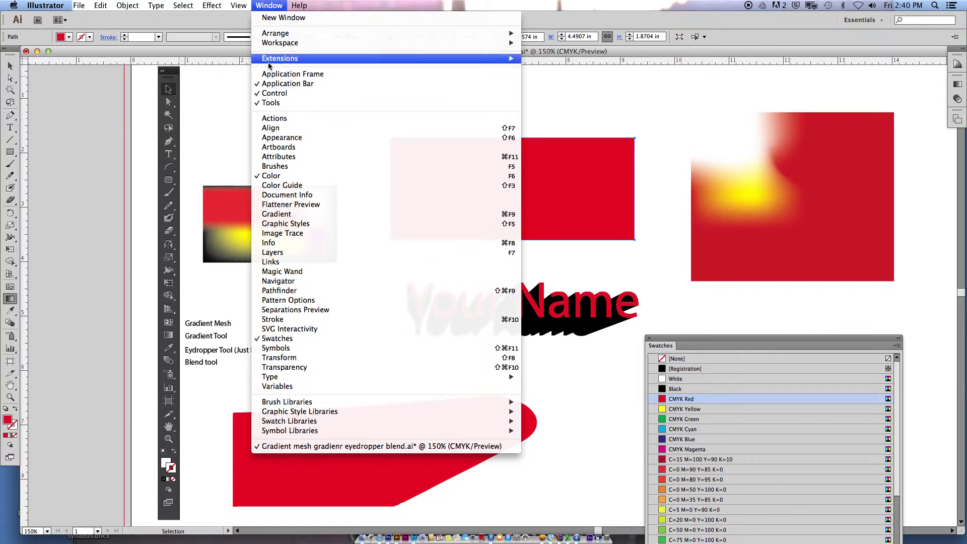
pyautogui.click(292, 214)
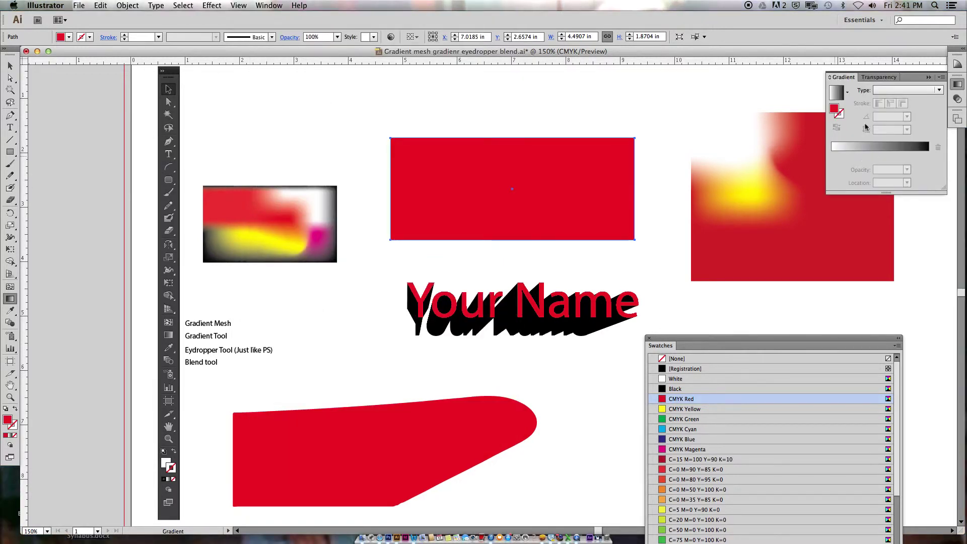
# Step: Fill the red rectangle with a linear white-to-black gradient and redraw its direction upward at about 72.9°
pyautogui.click(876, 149)
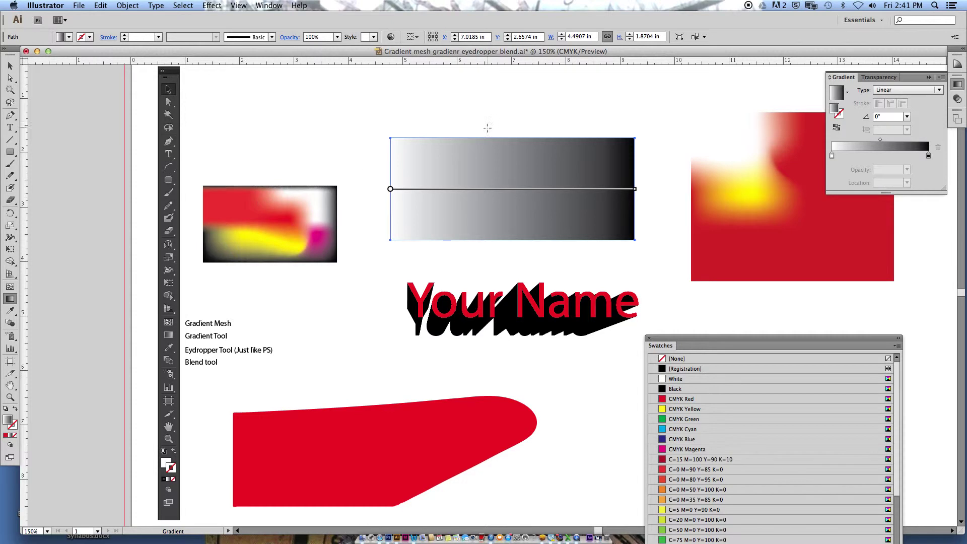
pyautogui.moveTo(451, 127); pyautogui.dragTo(531, 227)
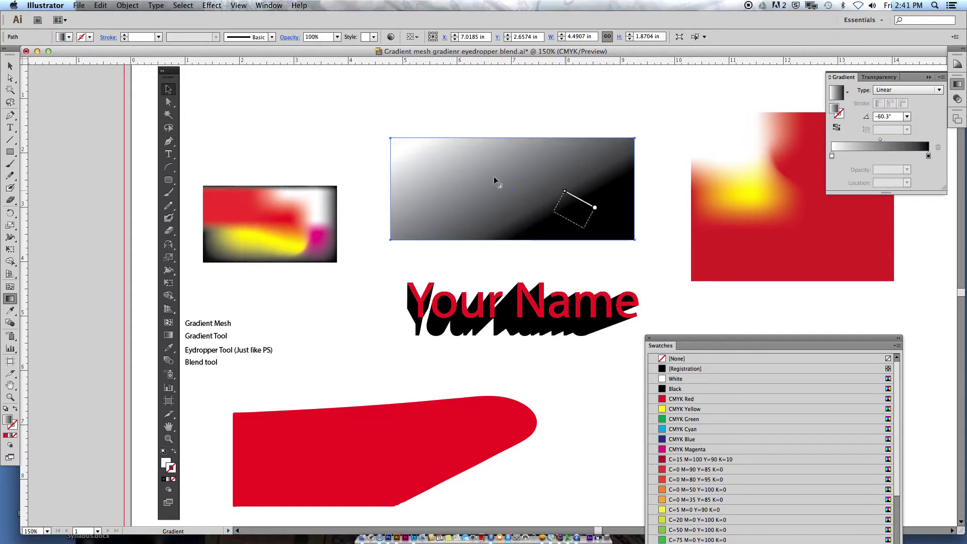
pyautogui.moveTo(595, 203); pyautogui.dragTo(417, 180)
pyautogui.moveTo(501, 225); pyautogui.dragTo(521, 158)
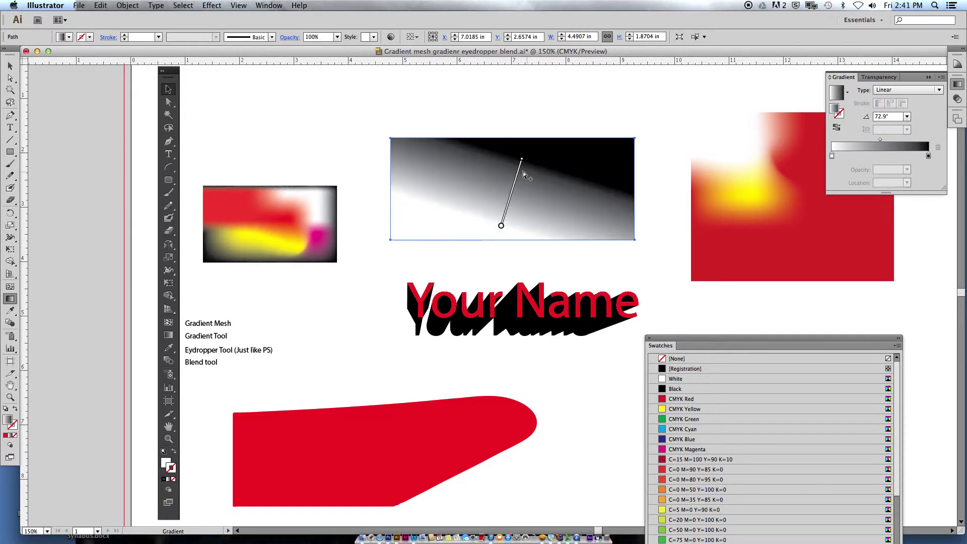
# Step: Lengthen the rectangle's gradient line so it runs from just below the shape's lower edge to the artboard's upper edge
pyautogui.click(10, 78)
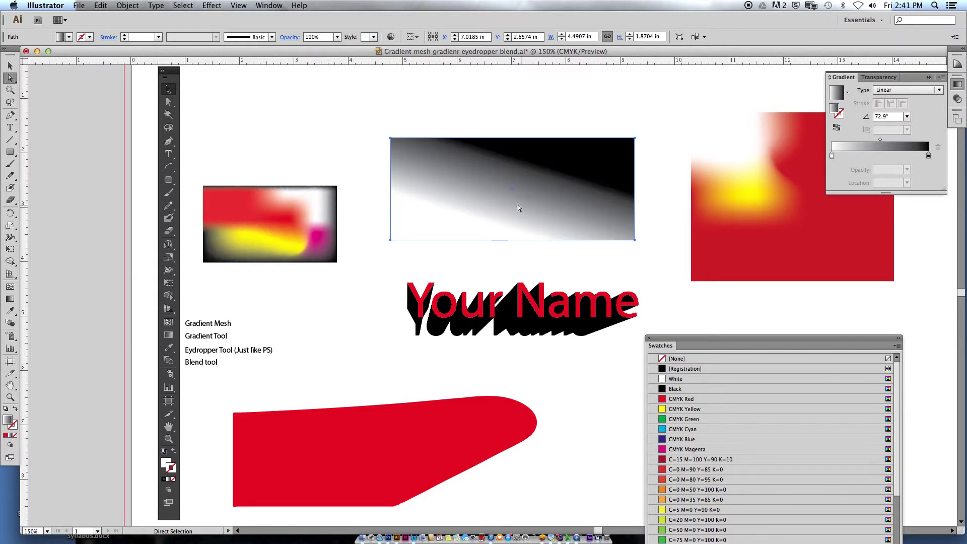
pyautogui.click(10, 299)
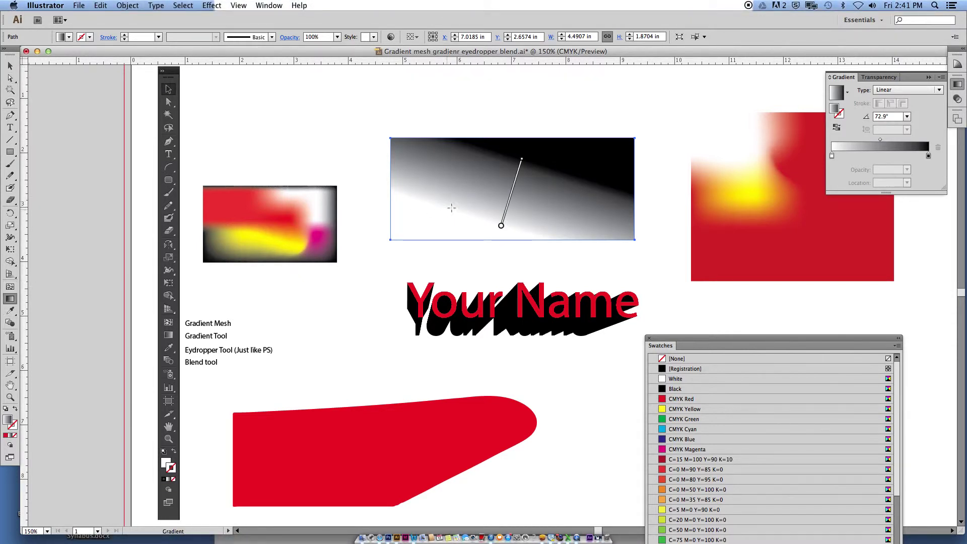
pyautogui.moveTo(480, 226)
pyautogui.mouseDown()
pyautogui.moveTo(438, 222)
pyautogui.moveTo(497, 239)
pyautogui.mouseUp()
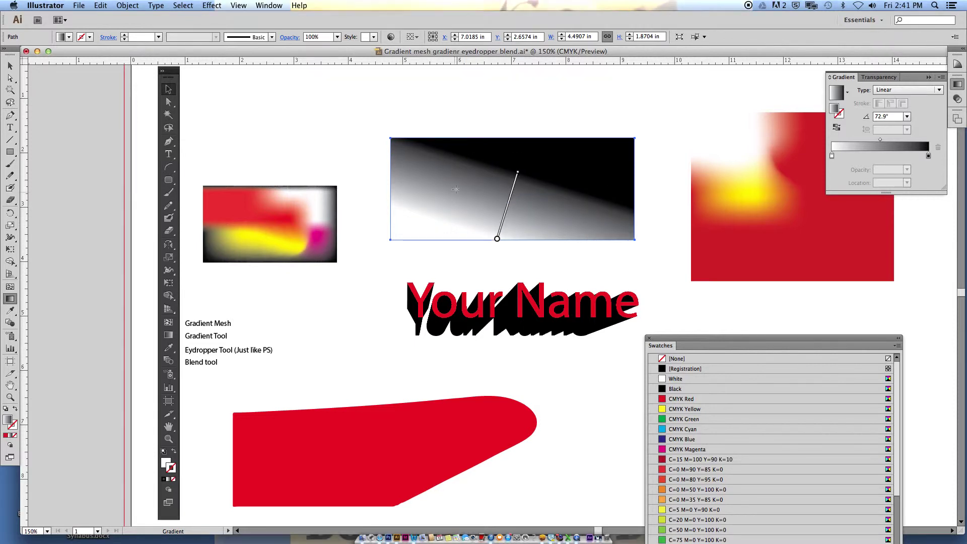
pyautogui.moveTo(534, 135)
pyautogui.mouseDown()
pyautogui.moveTo(535, 113)
pyautogui.moveTo(516, 202)
pyautogui.mouseUp()
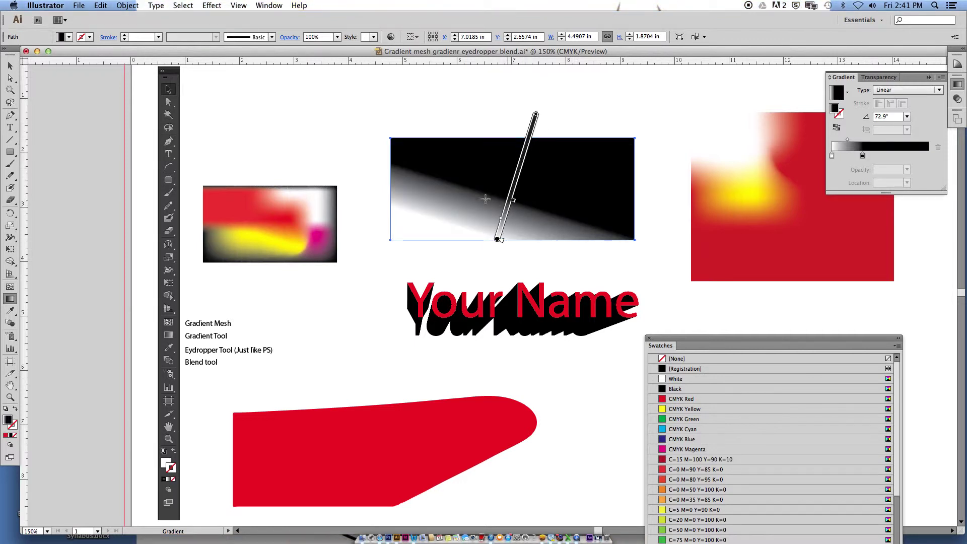
pyautogui.moveTo(512, 204)
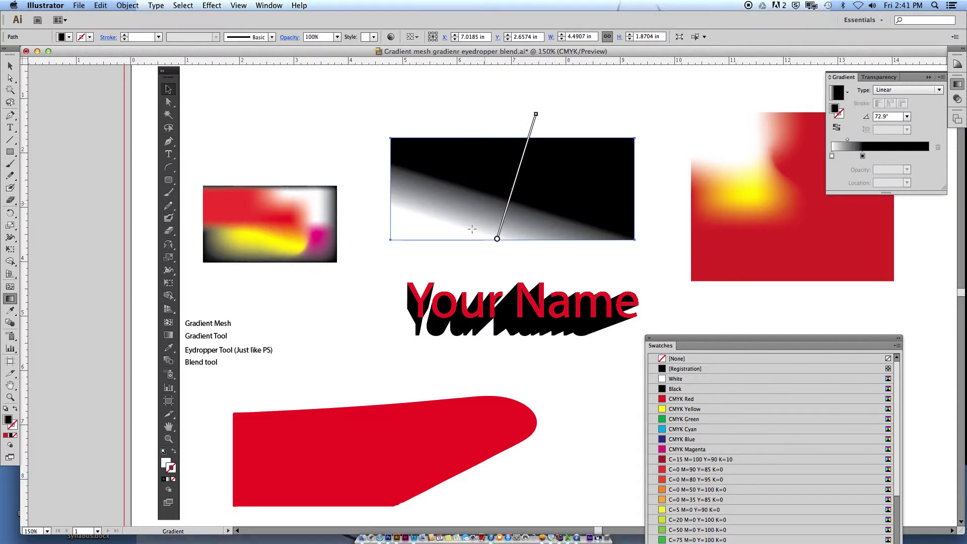
pyautogui.moveTo(514, 202)
pyautogui.mouseDown()
pyautogui.moveTo(543, 98)
pyautogui.moveTo(566, 74)
pyautogui.mouseUp()
pyautogui.moveTo(497, 301); pyautogui.dragTo(488, 330)
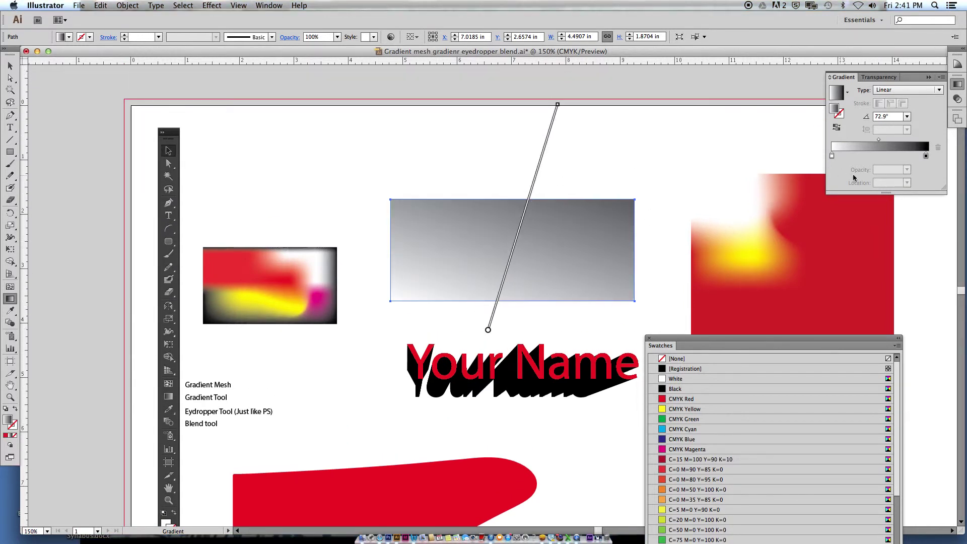
# Step: Try the black gradient stop at about 30.49% location to sharpen the white-to-black transition
pyautogui.moveTo(925, 155); pyautogui.dragTo(862, 158)
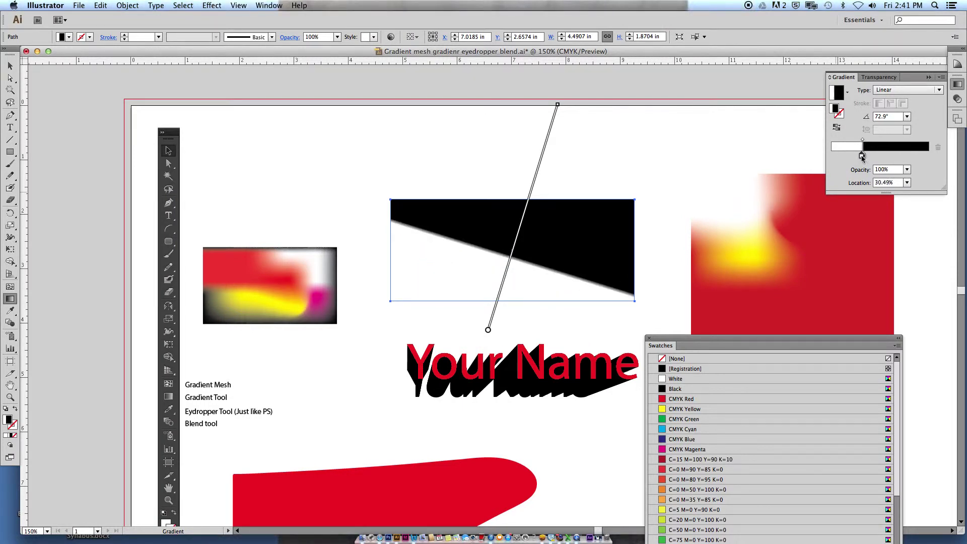
pyautogui.press('Down')
pyautogui.press('Down')
pyautogui.press('Down')
pyautogui.press('Down')
pyautogui.press('Down')
pyautogui.press('Down')
pyautogui.press('Down')
pyautogui.press('Down')
pyautogui.press('Down')
pyautogui.press('Down')
pyautogui.press('Down')
pyautogui.press('Down')
pyautogui.press('Down')
pyautogui.press('Down')
pyautogui.press('Down')
pyautogui.press('Down')
pyautogui.press('Down')
pyautogui.press('Down')
pyautogui.press('Down')
pyautogui.press('Down')
# Step: Move the black gradient stop to about 61.4% location and recolor it with the CMYK Red swatch
pyautogui.moveTo(863, 156); pyautogui.dragTo(891, 156)
pyautogui.moveTo(663, 399); pyautogui.dragTo(891, 157)
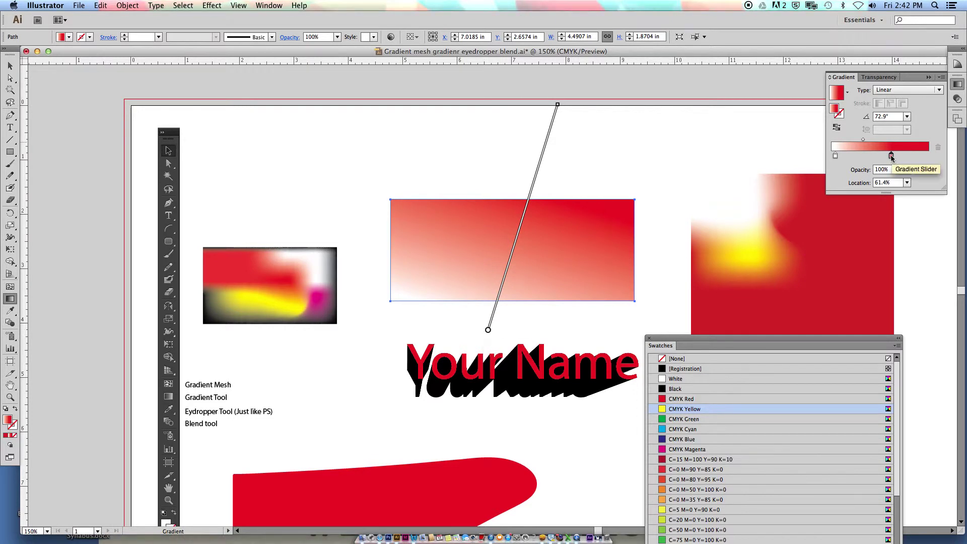
# Step: Edit the red gradient stop's color, setting magenta to 19% for a golden yellow
pyautogui.doubleClick(891, 156)
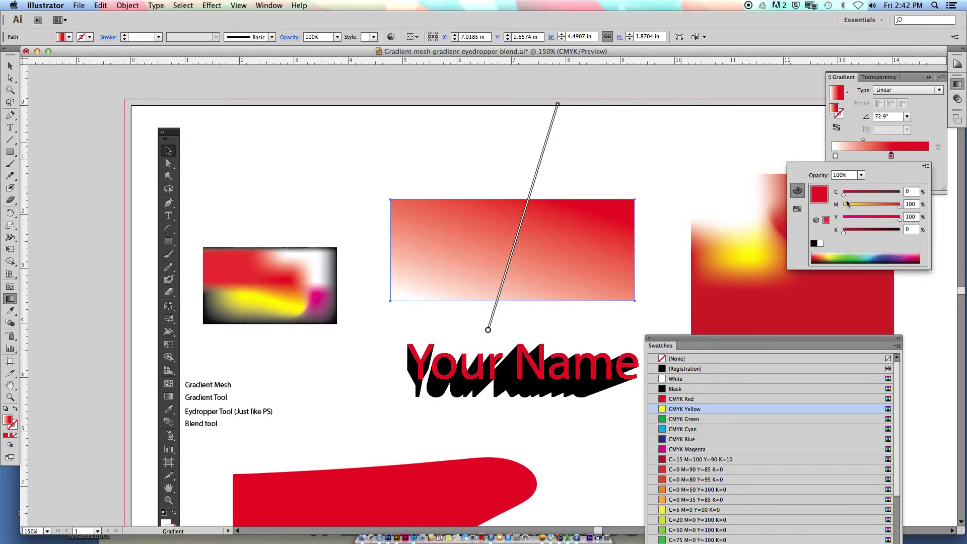
pyautogui.moveTo(848, 205); pyautogui.dragTo(854, 205)
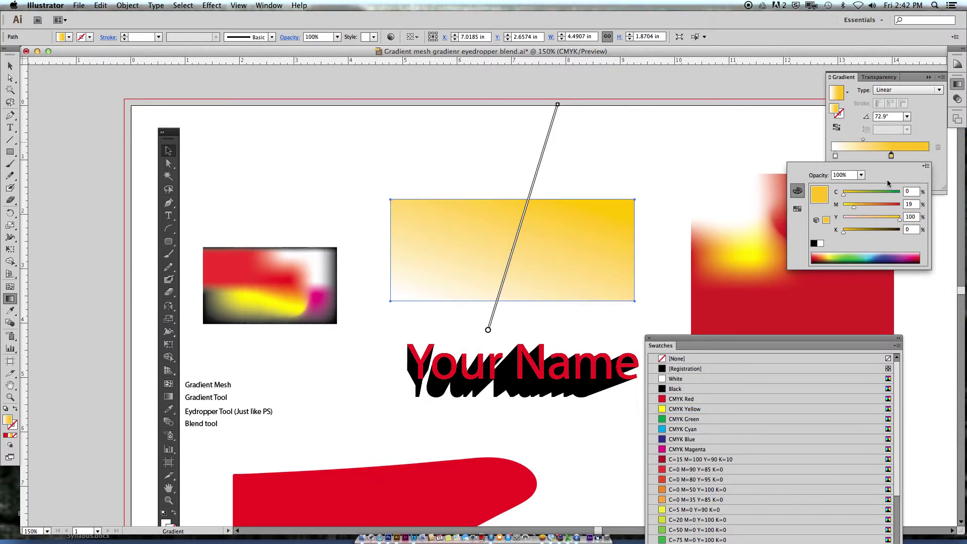
pyautogui.click(801, 152)
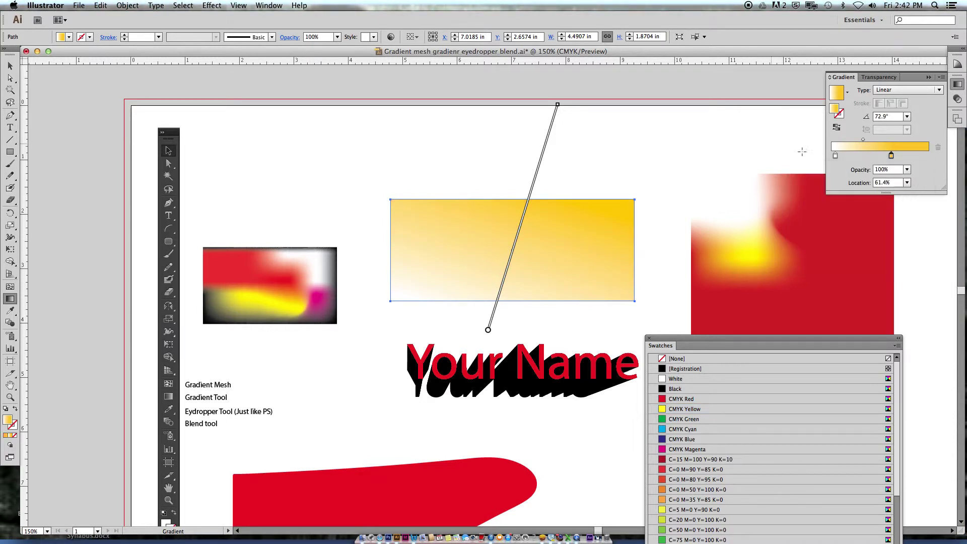
# Step: Add a gradient stop at about 30.97% location, try the CMYK Red swatch on it, and undo that fill
pyautogui.click(861, 156)
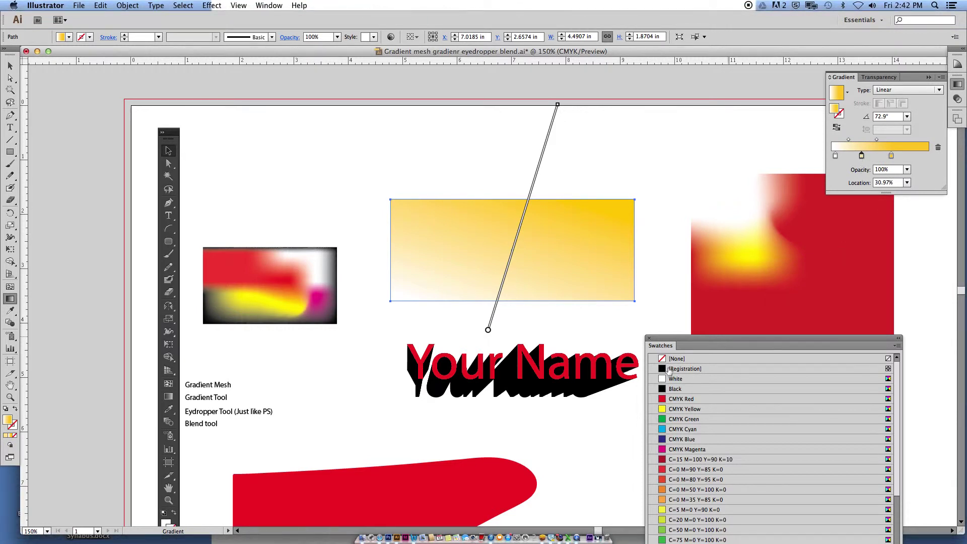
pyautogui.click(662, 399)
pyautogui.press('super+z')
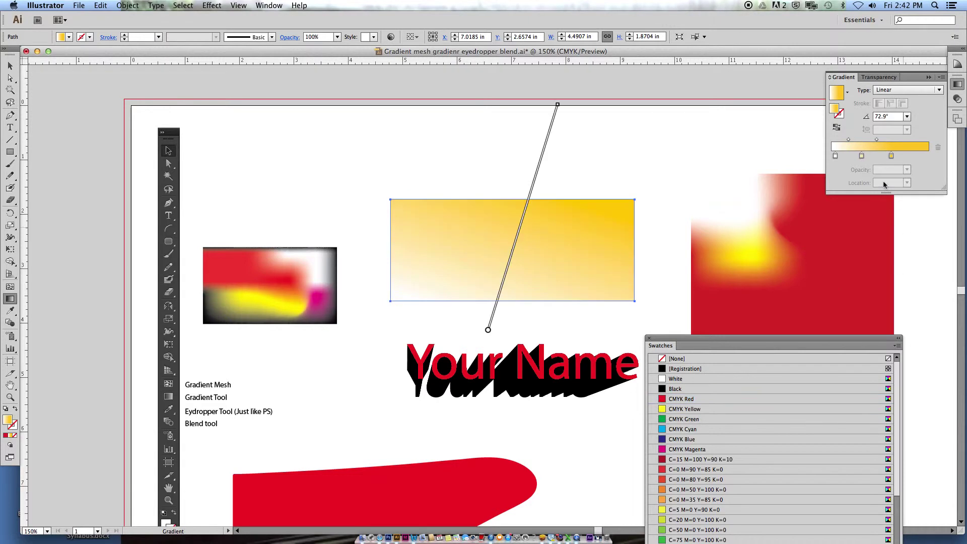
# Step: Add another gradient stop at about 33.65% location and set its magenta to 78%
pyautogui.click(862, 156)
pyautogui.doubleClick(861, 156)
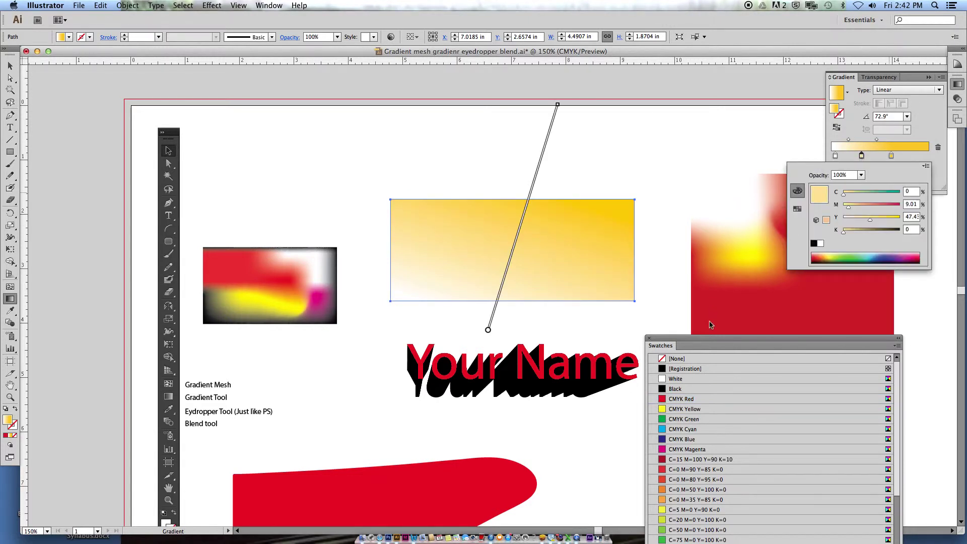
pyautogui.moveTo(861, 156); pyautogui.dragTo(859, 157)
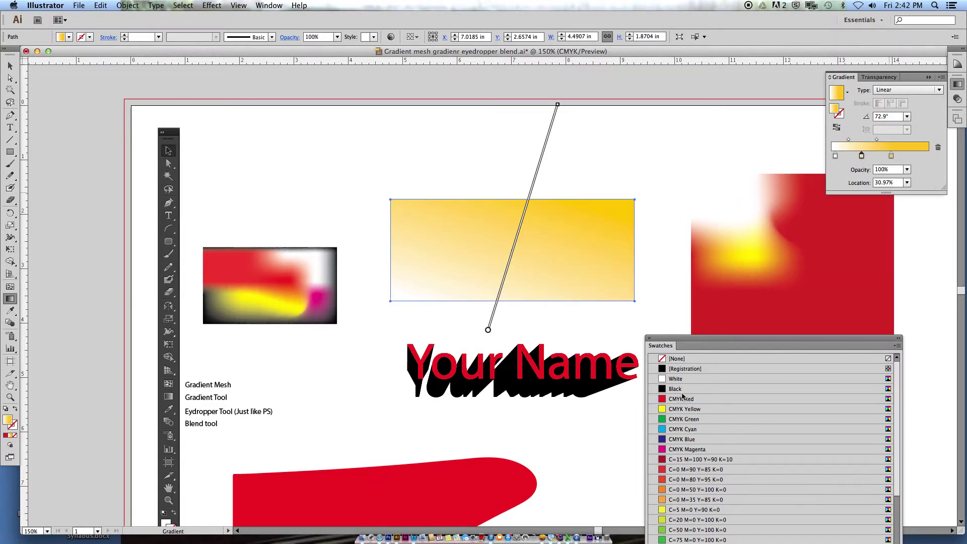
pyautogui.doubleClick(860, 156)
pyautogui.moveTo(860, 158); pyautogui.dragTo(865, 157)
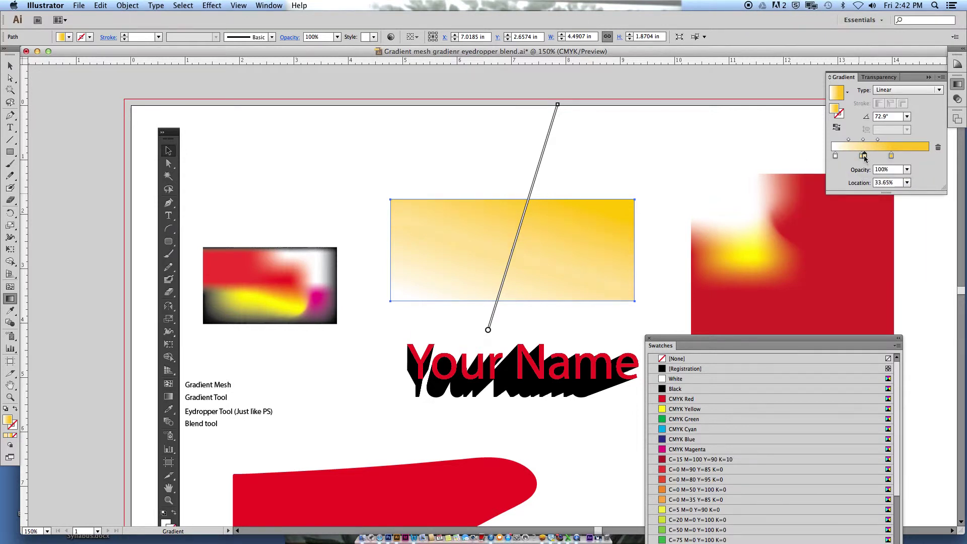
pyautogui.doubleClick(864, 156)
pyautogui.moveTo(856, 207); pyautogui.dragTo(887, 210)
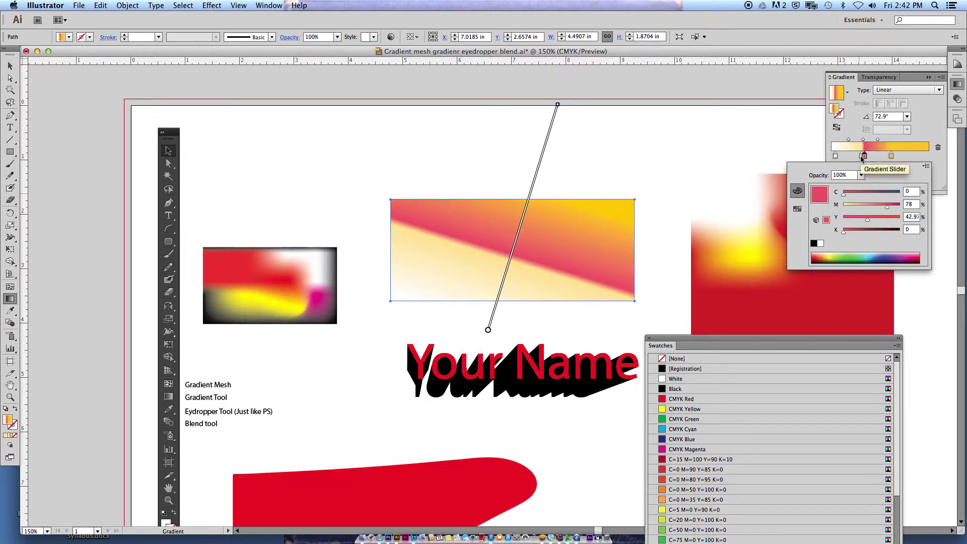
# Step: Remove the pale yellow gradient stop and reposition the pink stop at about 41.11% and the white stop at about 19.14%
pyautogui.click(750, 173)
pyautogui.moveTo(861, 156)
pyautogui.mouseDown()
pyautogui.moveTo(835, 156)
pyautogui.moveTo(870, 155)
pyautogui.mouseUp()
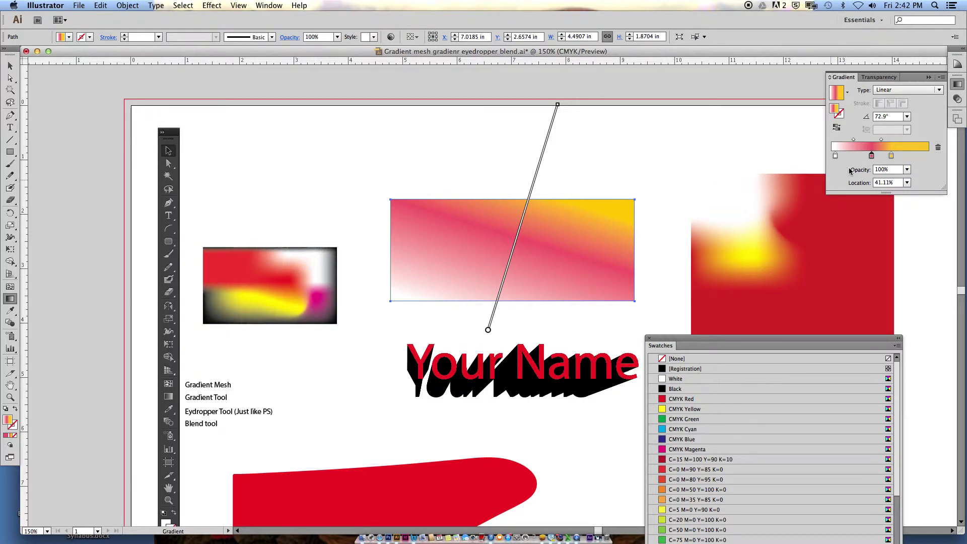
pyautogui.moveTo(834, 156); pyautogui.dragTo(850, 156)
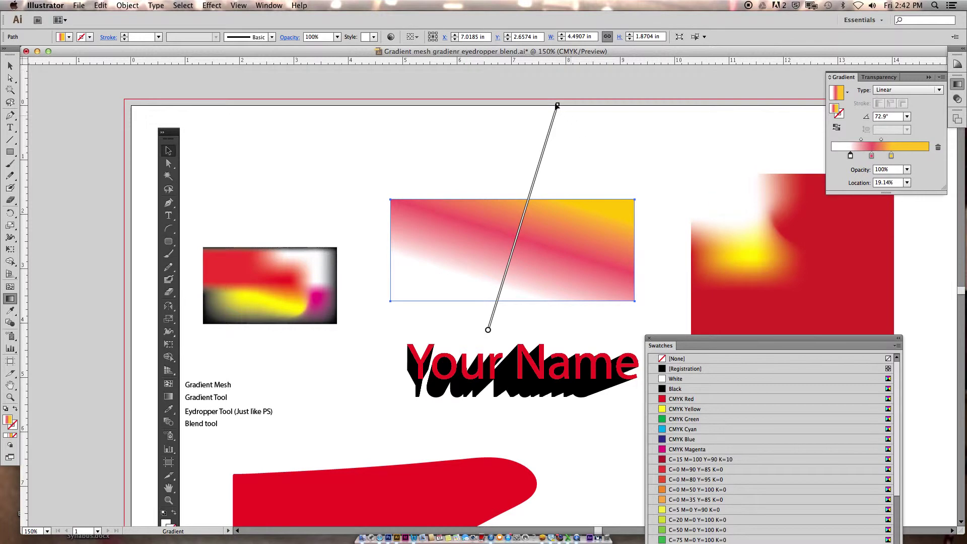
# Step: Change the rectangle's gradient type from Linear to Radial
pyautogui.moveTo(556, 107)
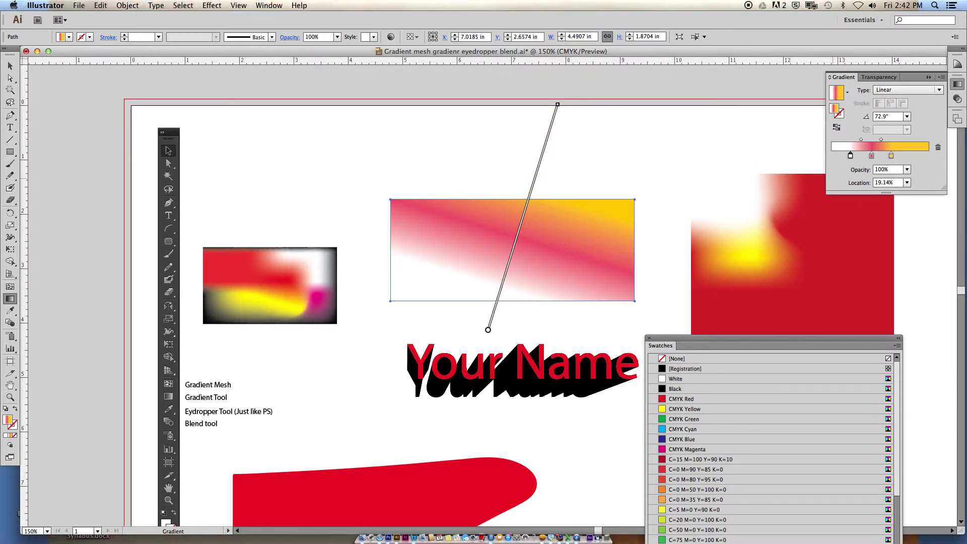
pyautogui.click(929, 89)
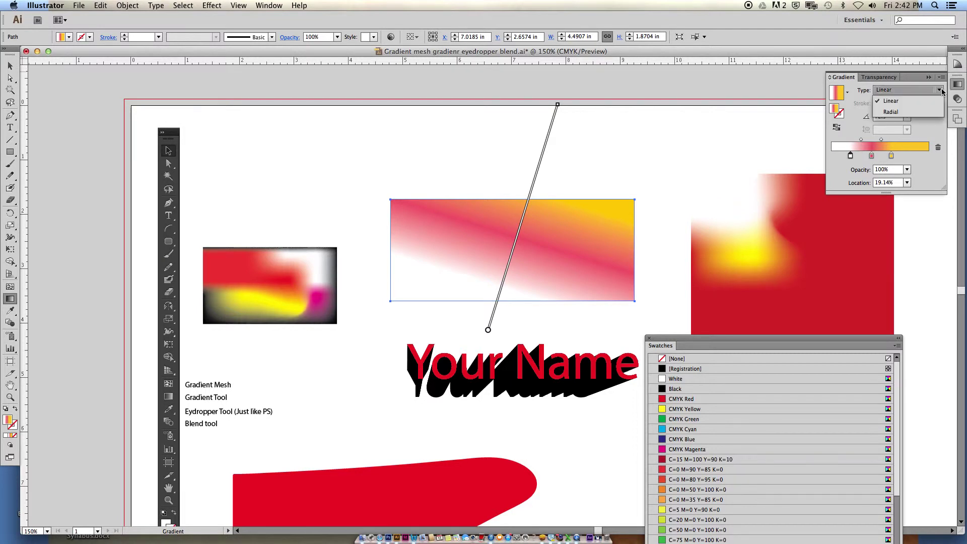
pyautogui.click(907, 106)
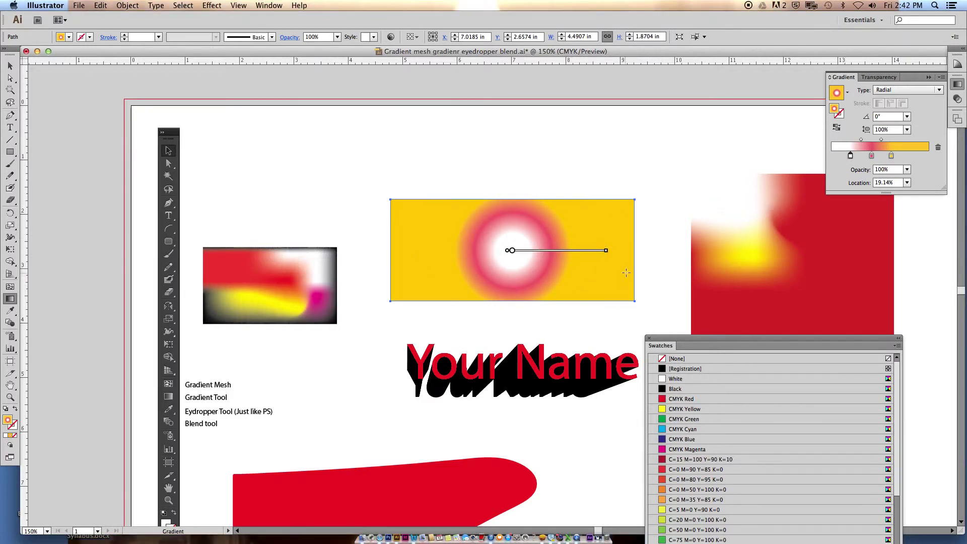
# Step: Widen the radial gradient by extending its radius, moving the yellow stop outward and adding a second pink stop
pyautogui.moveTo(605, 251)
pyautogui.mouseDown()
pyautogui.moveTo(579, 252)
pyautogui.moveTo(619, 250)
pyautogui.mouseUp()
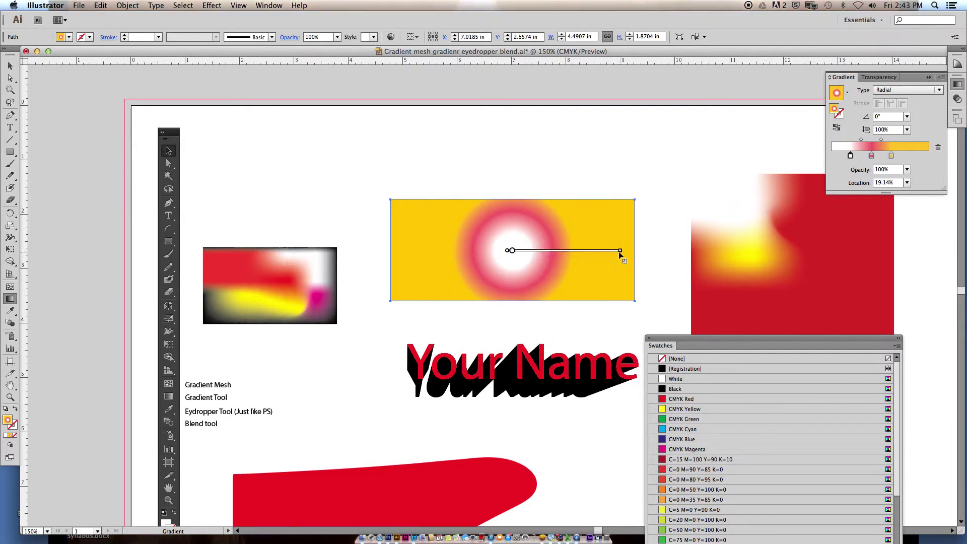
pyautogui.moveTo(532, 254); pyautogui.dragTo(603, 255)
pyautogui.click(546, 255)
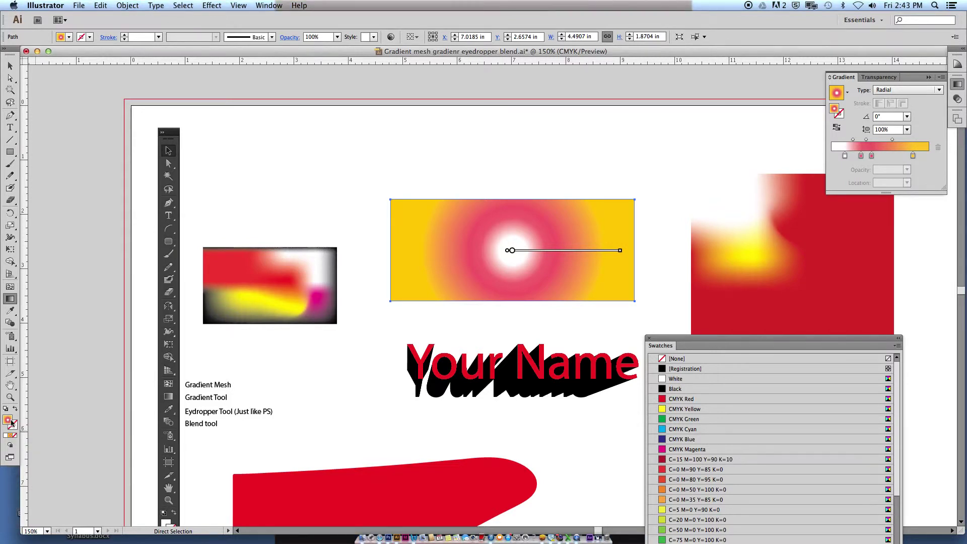
# Step: Move the Swatches over the artwork's upper-left area and enlarge them to show more of the list
pyautogui.moveTo(712, 342); pyautogui.dragTo(195, 80)
pyautogui.scroll(-10, 381, 220)
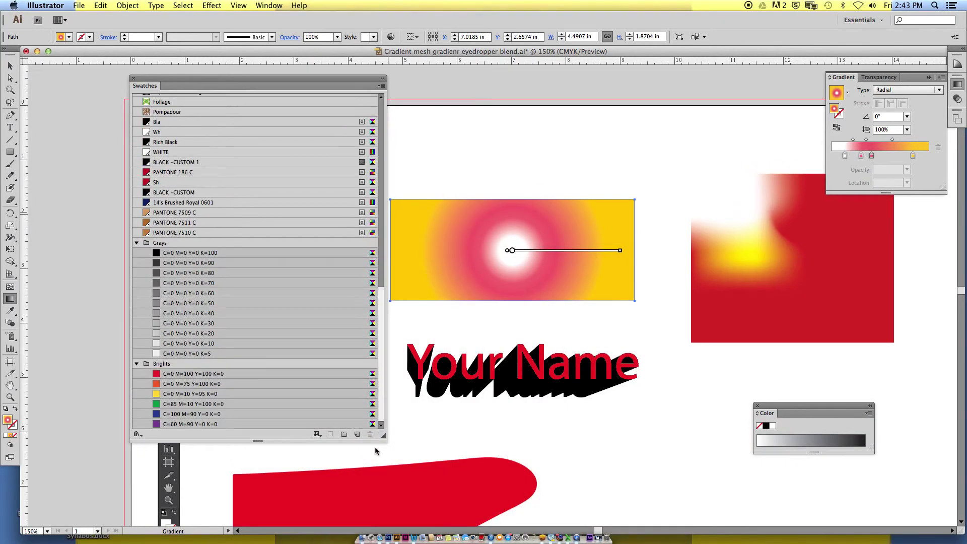
pyautogui.moveTo(383, 441); pyautogui.dragTo(462, 496)
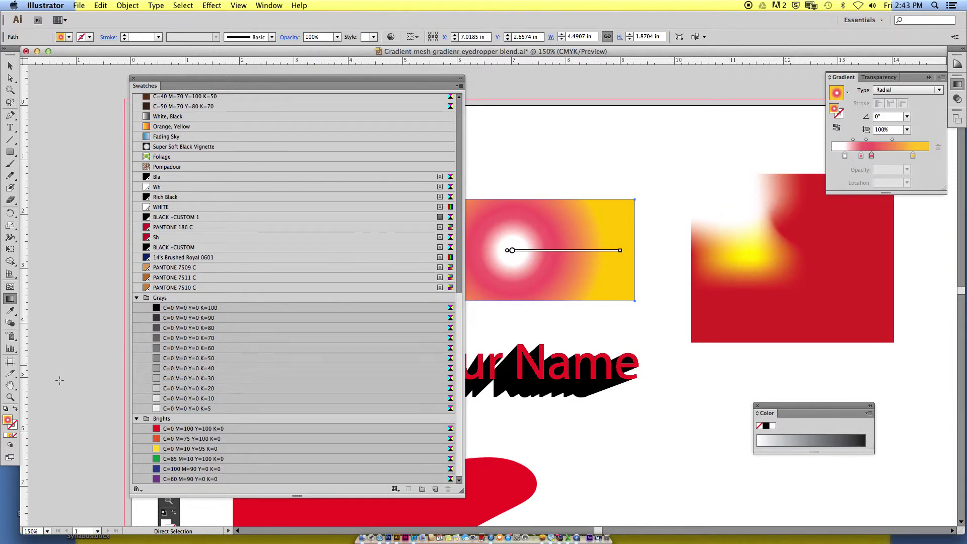
# Step: Deselect the gradient rectangle and collapse the Grays and Brights swatch groups
pyautogui.press('v')
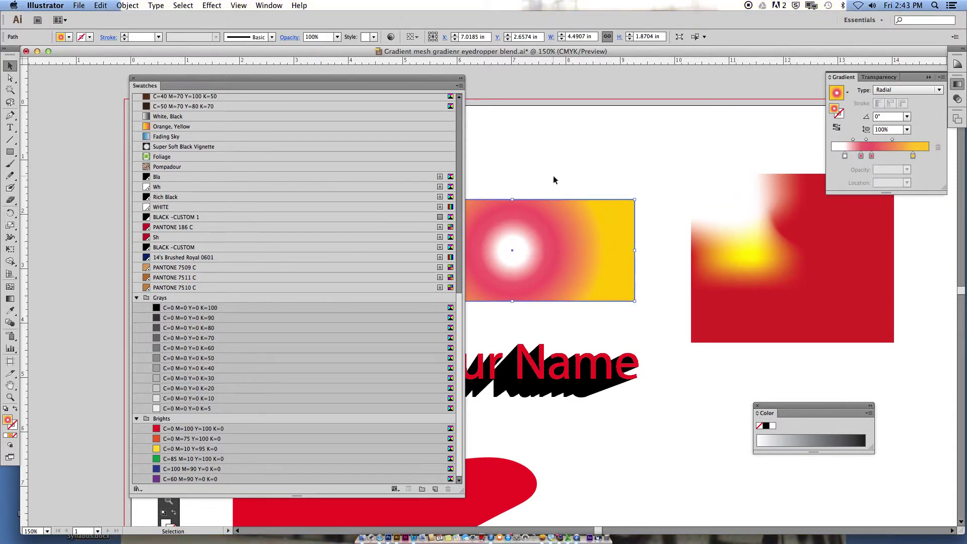
pyautogui.click(553, 177)
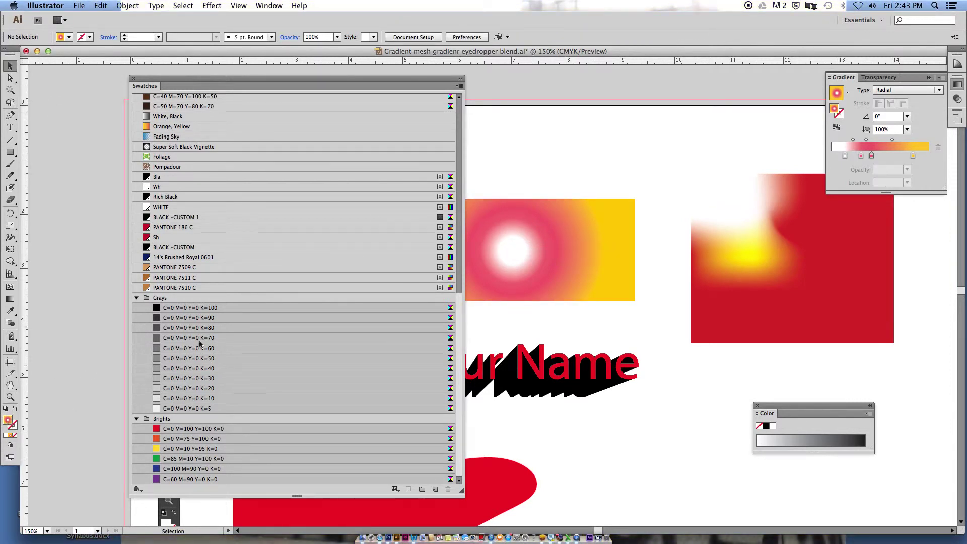
pyautogui.click(137, 297)
pyautogui.click(137, 419)
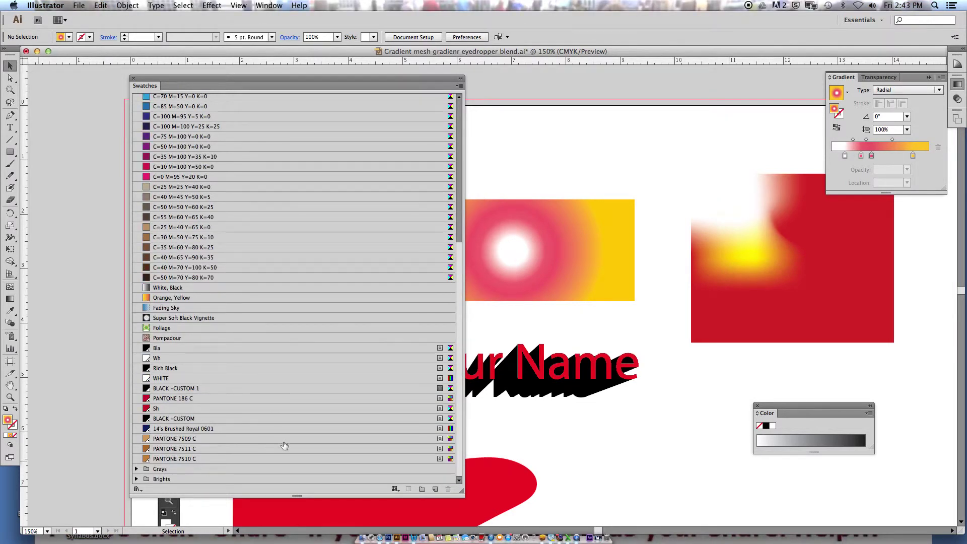
# Step: Save the current radial gradient as a swatch directly below Fading Sky and move the Swatches below the mesh rectangle
pyautogui.moveTo(7, 422); pyautogui.dragTo(276, 317)
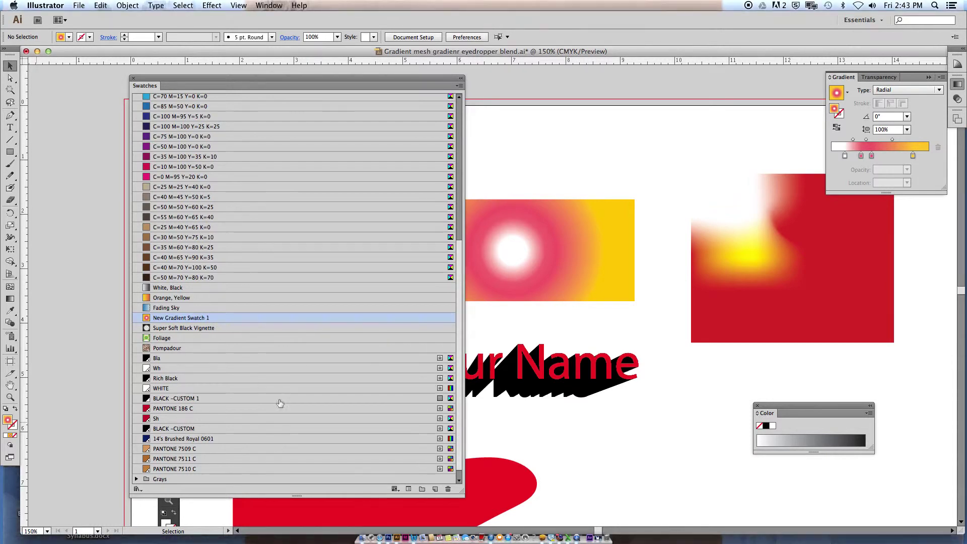
pyautogui.moveTo(433, 85); pyautogui.dragTo(906, 393)
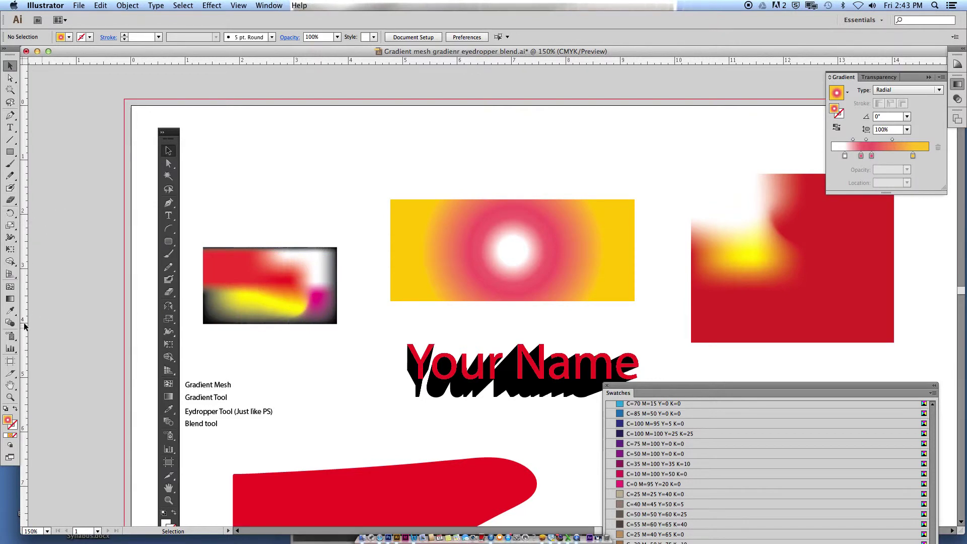
# Step: Sample the fill of the red curved shape with the Eyedropper, followed by the yellow and orange areas of the large mesh rectangle
pyautogui.moveTo(10, 311); pyautogui.dragTo(78, 310)
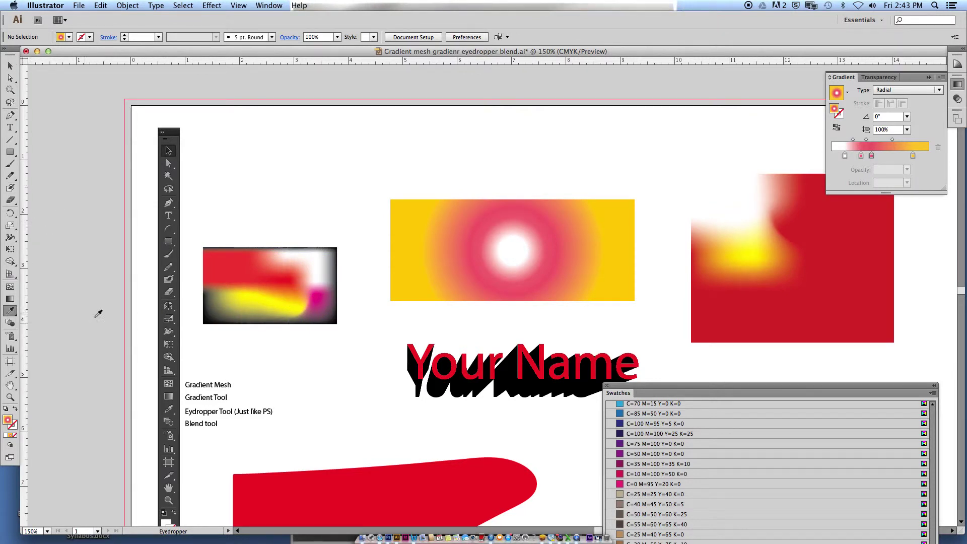
pyautogui.click(492, 471)
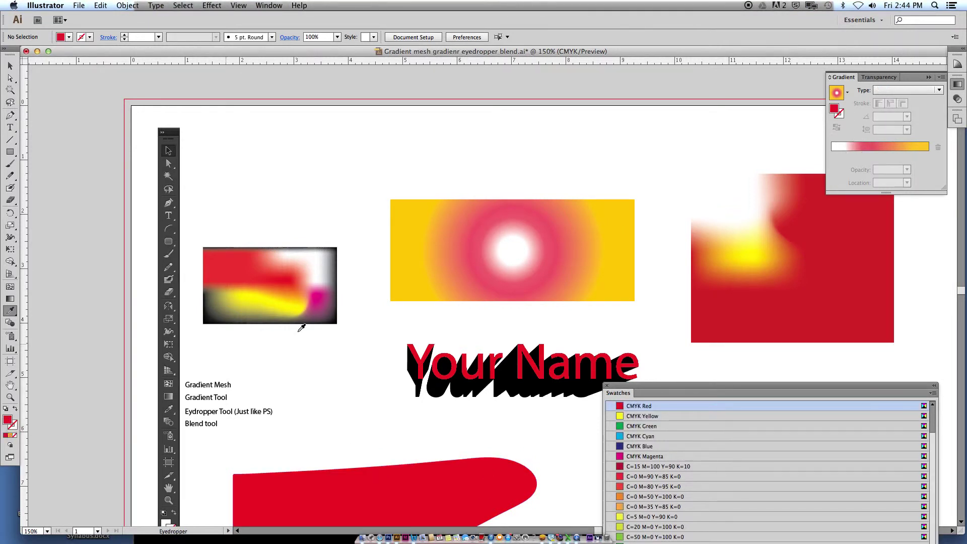
pyautogui.click(747, 259)
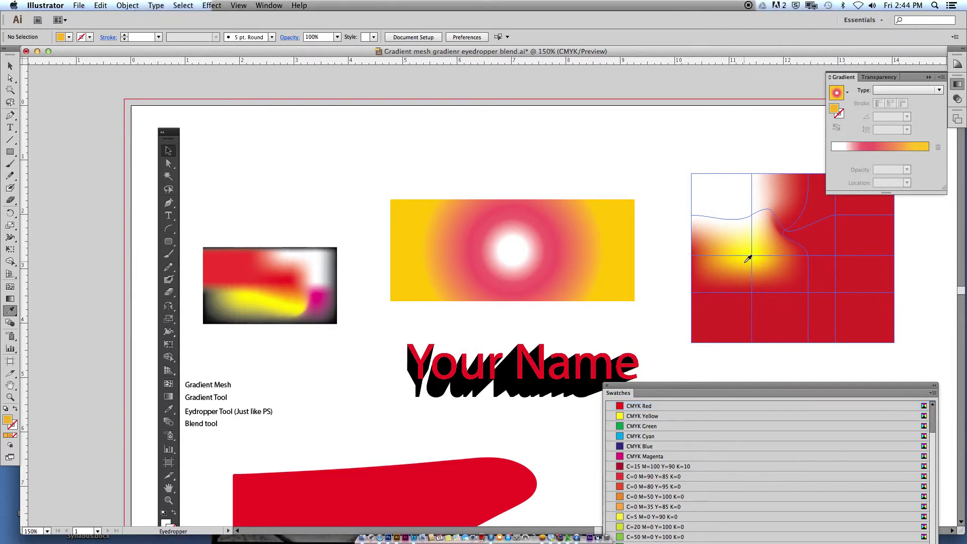
pyautogui.click(713, 262)
pyautogui.click(720, 267)
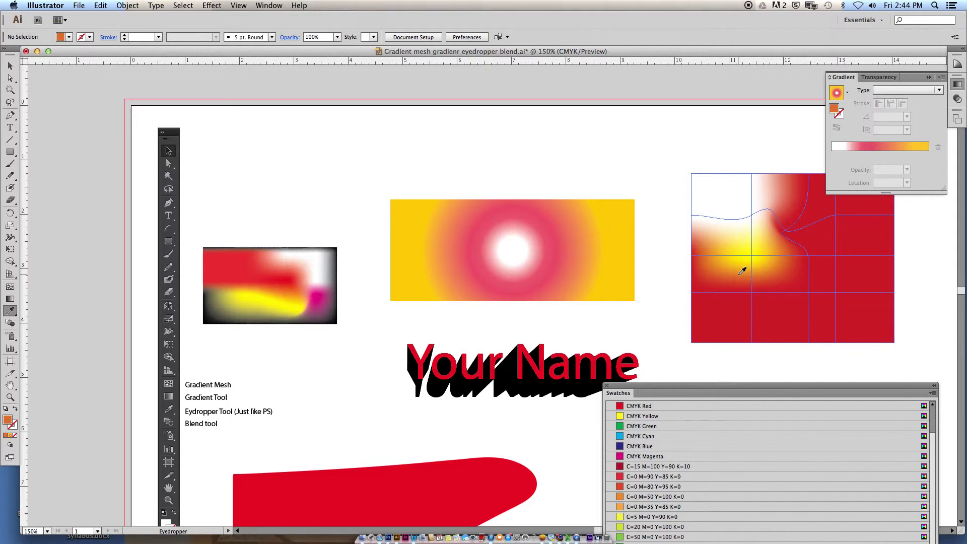
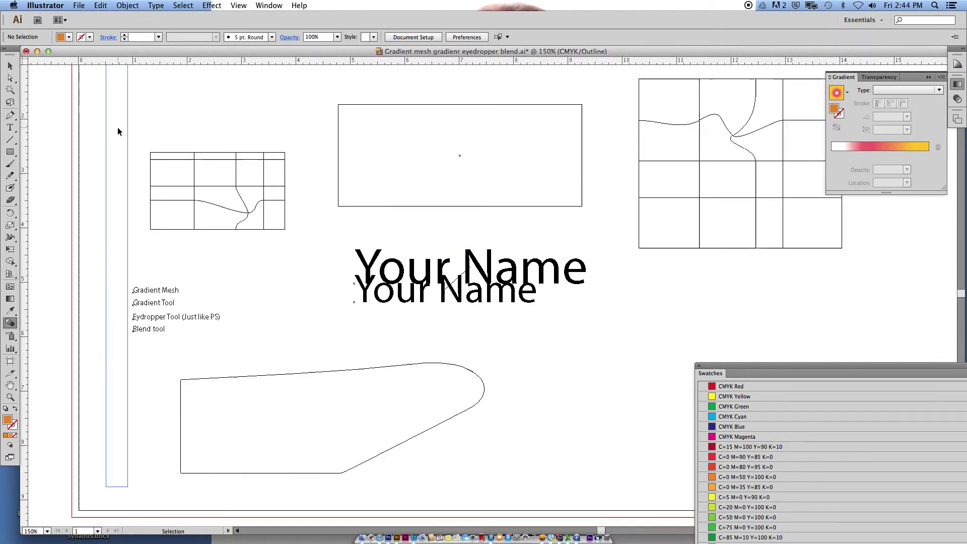
# Step: Return the artwork from outline to preview display and select the Your Name blend
pyautogui.press('super+y')
pyautogui.click(10, 66)
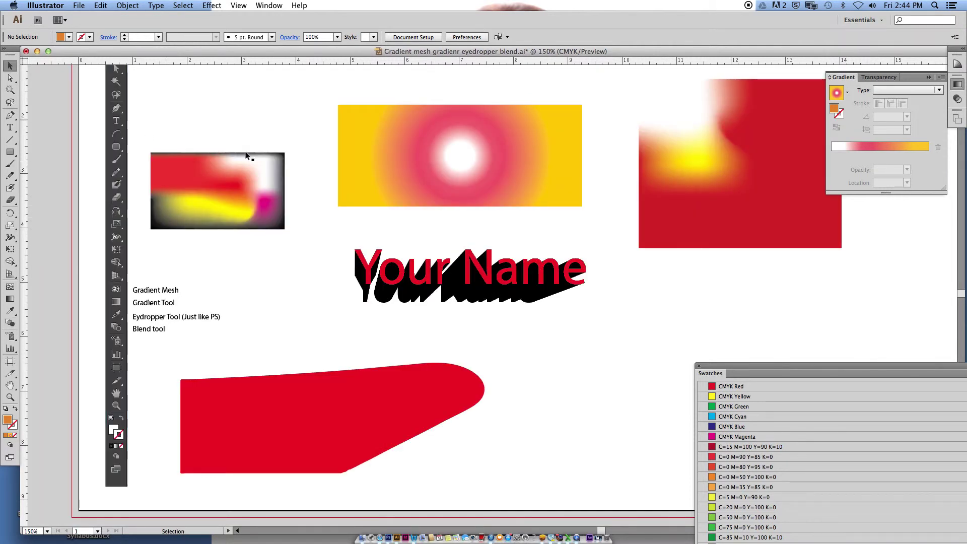
pyautogui.click(486, 279)
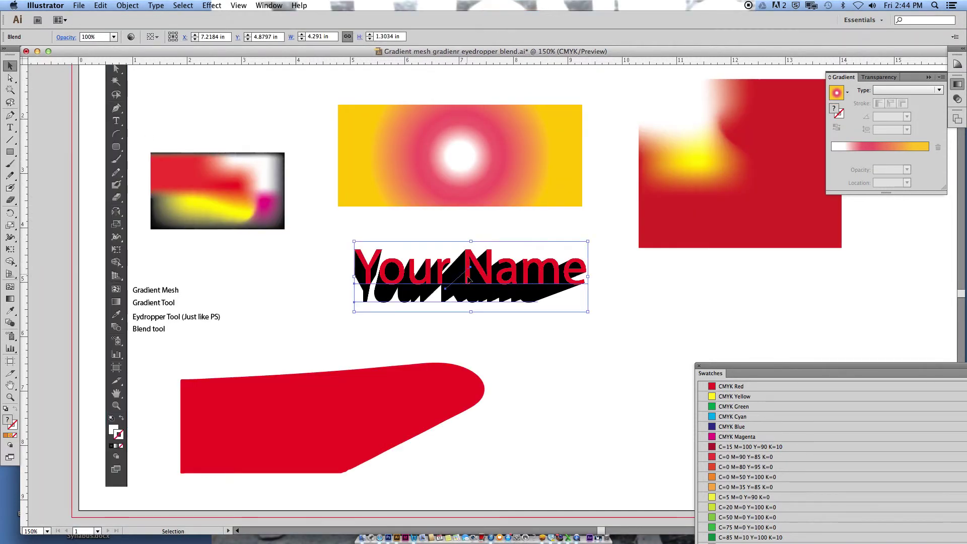
# Step: Add the text NAME in the empty area right of the red curved shape and scale it up to about 108 pt
pyautogui.hscroll(-1, 268, 267)
pyautogui.press('t')
pyautogui.press('super+shift+a')
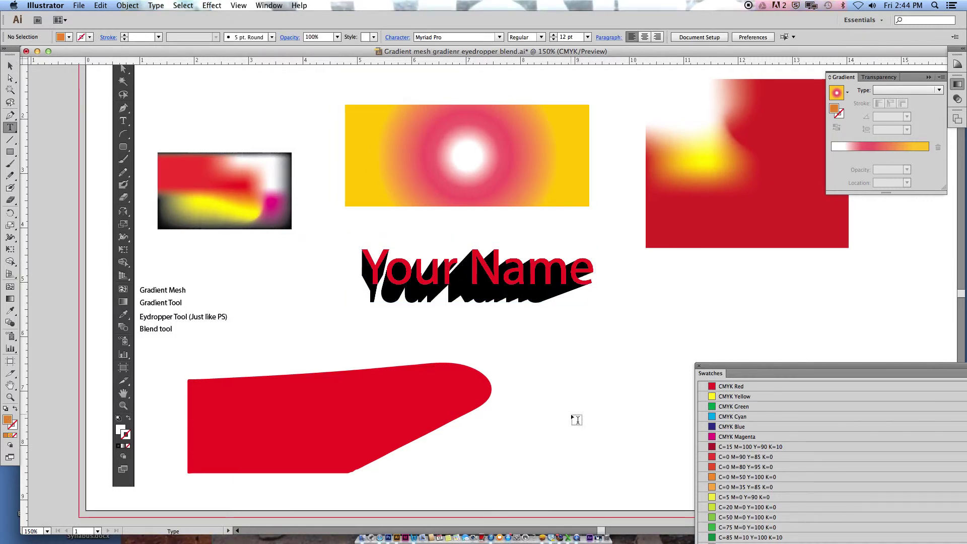
pyautogui.click(569, 415)
pyautogui.write('NAME')
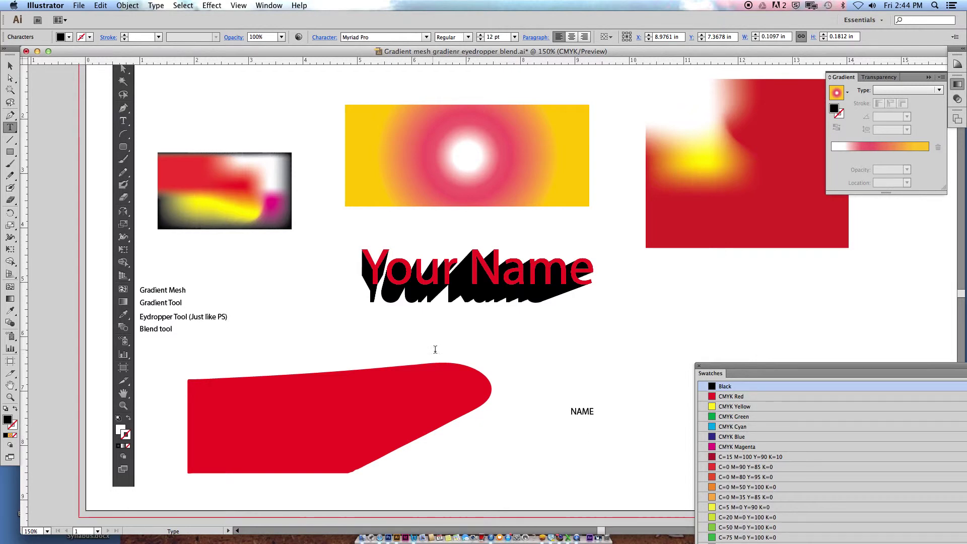
pyautogui.press('super')
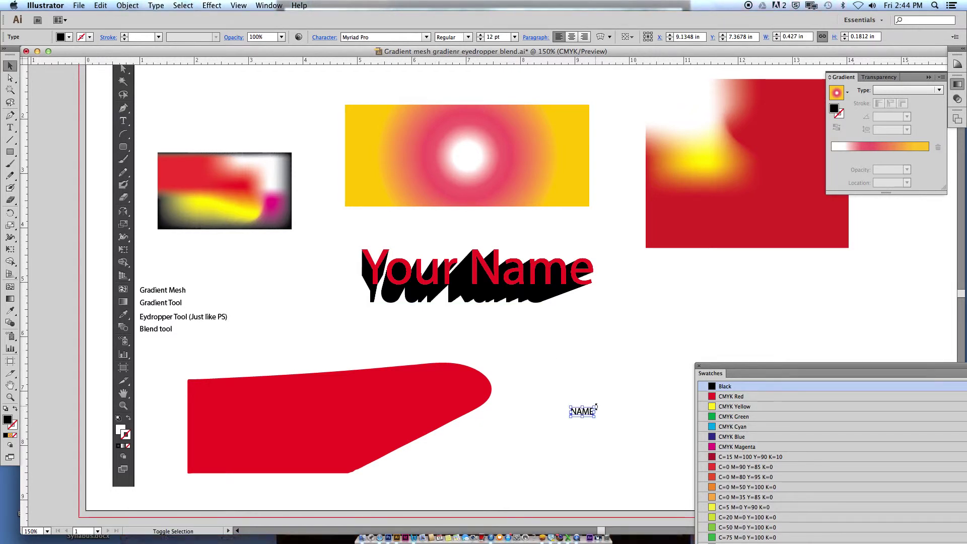
pyautogui.moveTo(595, 406); pyautogui.dragTo(779, 327)
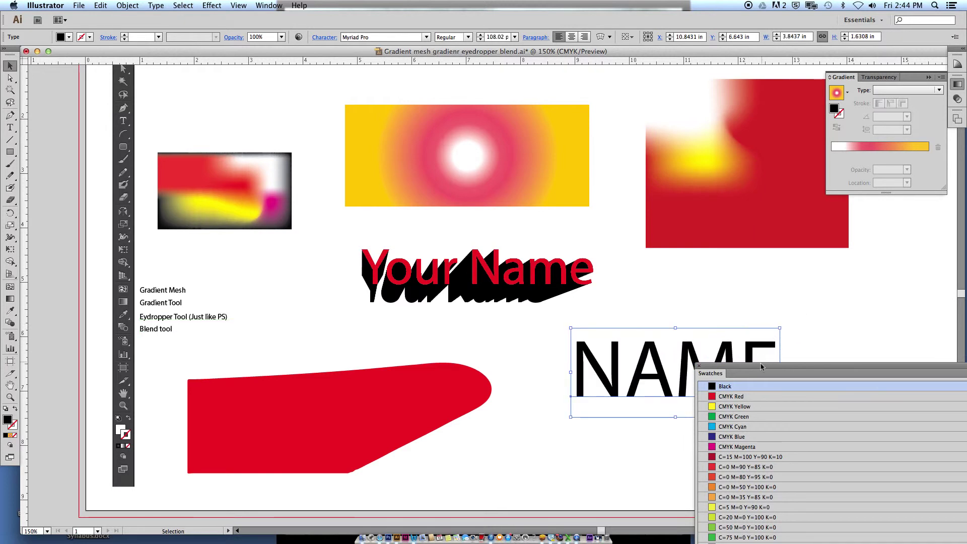
# Step: Fill the enlarged NAME text with the CMYK Red swatch
pyautogui.press('F6')
pyautogui.press('F6')
pyautogui.click(797, 415)
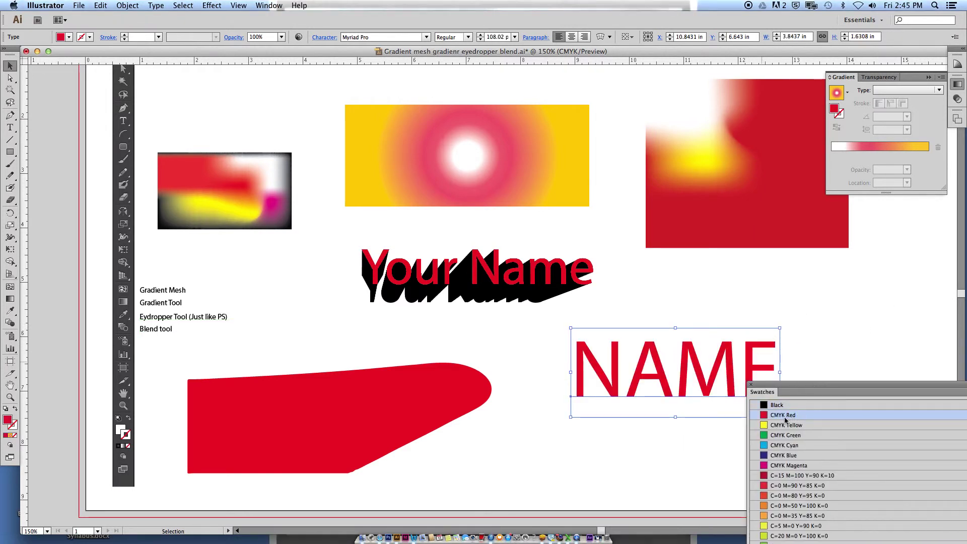
pyautogui.press('super+shift+a')
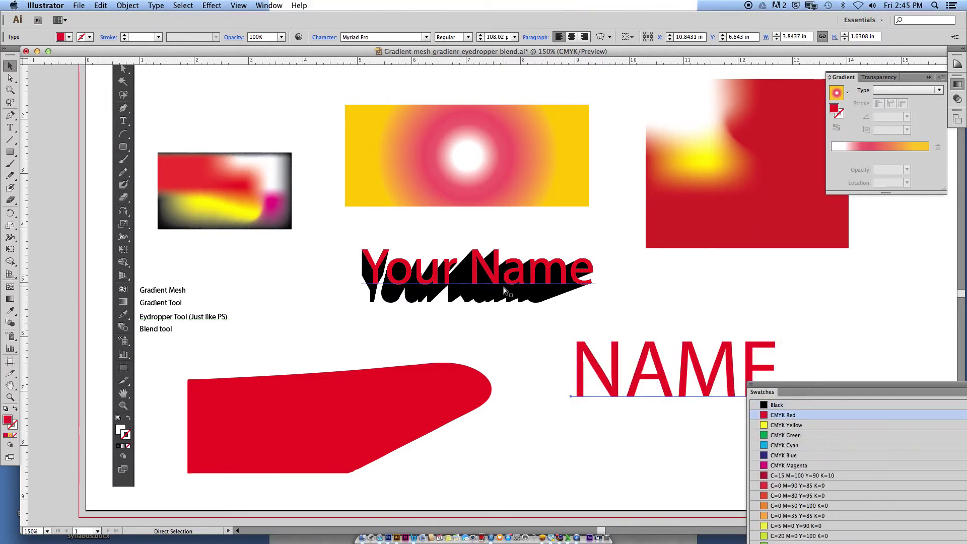
pyautogui.press('super+y')
pyautogui.press('super+y')
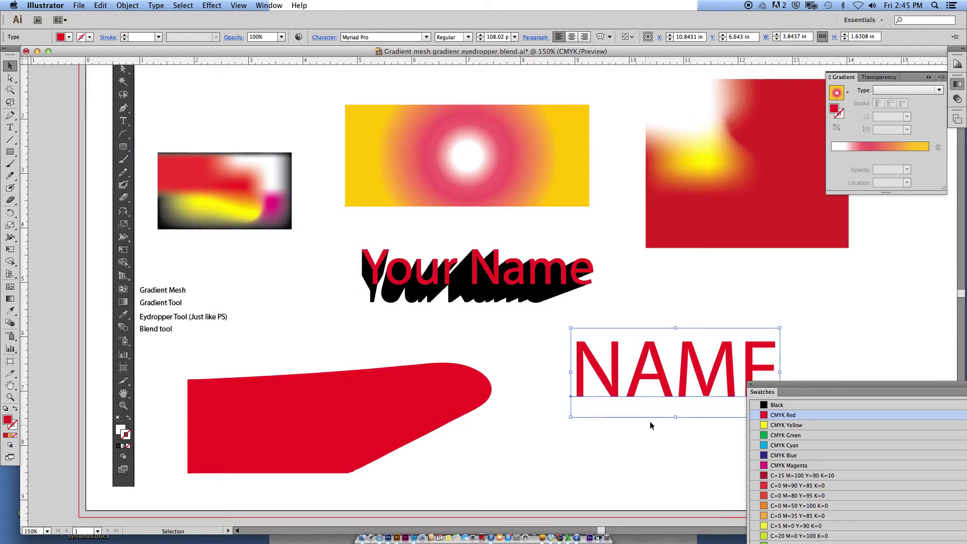
# Step: Clear the Swatches away from the text and place a copy of NAME below the original, slightly to its left
pyautogui.click(808, 383)
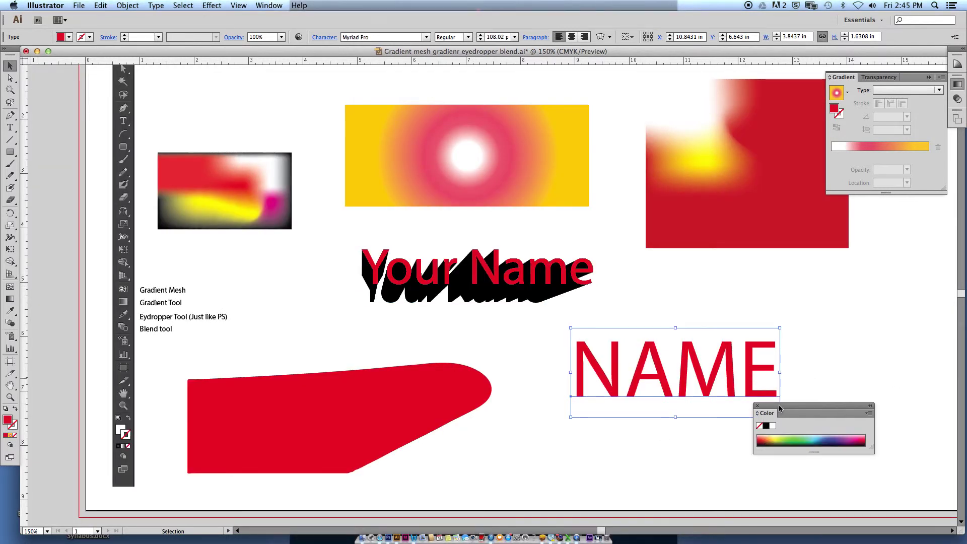
pyautogui.press('a')
pyautogui.moveTo(731, 393); pyautogui.dragTo(715, 476)
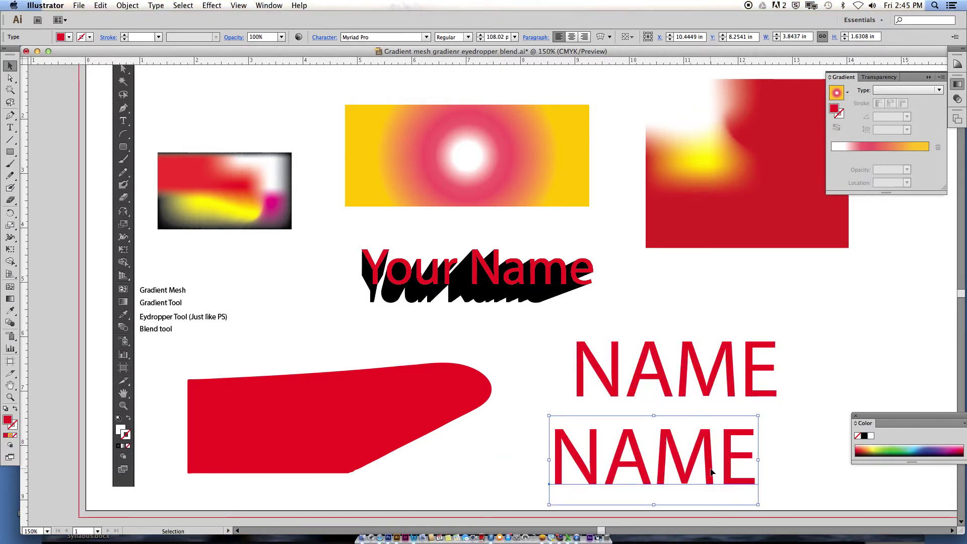
# Step: Select both NAME texts and make a blend between them
pyautogui.click(740, 396)
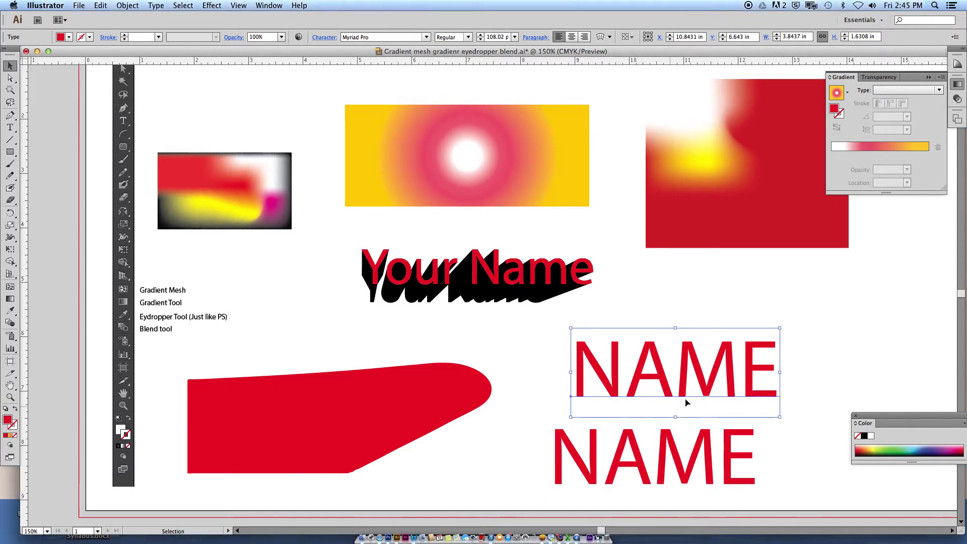
pyautogui.keyDown('shift'); pyautogui.click(617, 464); pyautogui.keyUp('shift')
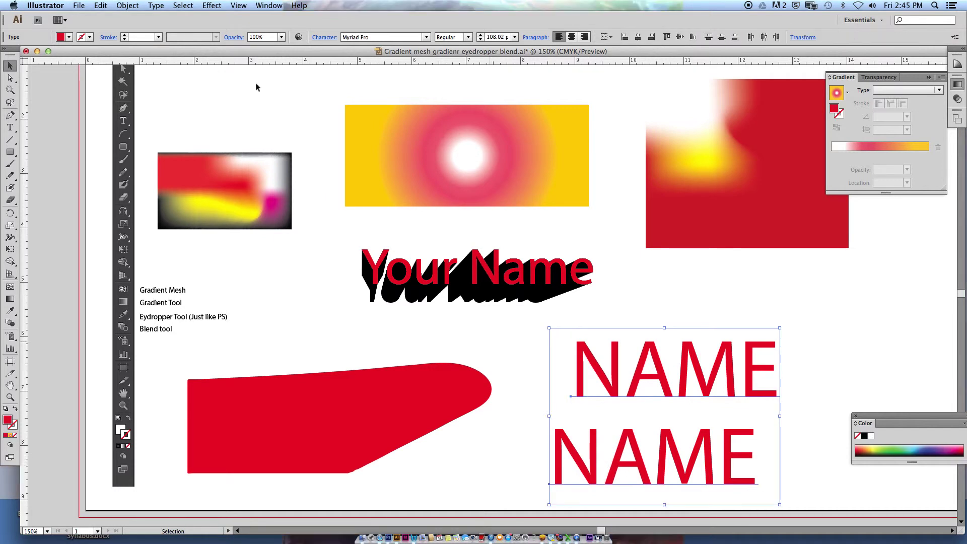
pyautogui.click(128, 5)
pyautogui.moveTo(158, 215)
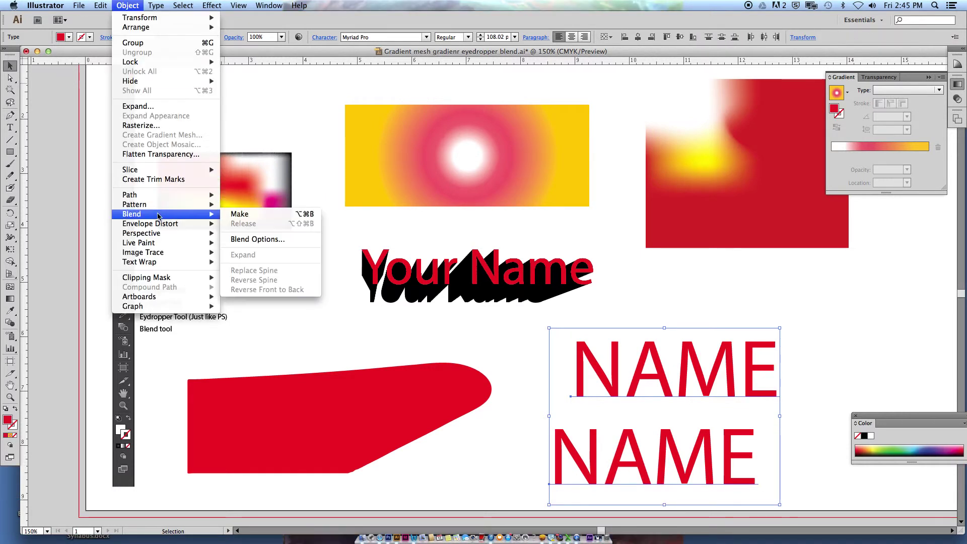
pyautogui.click(240, 214)
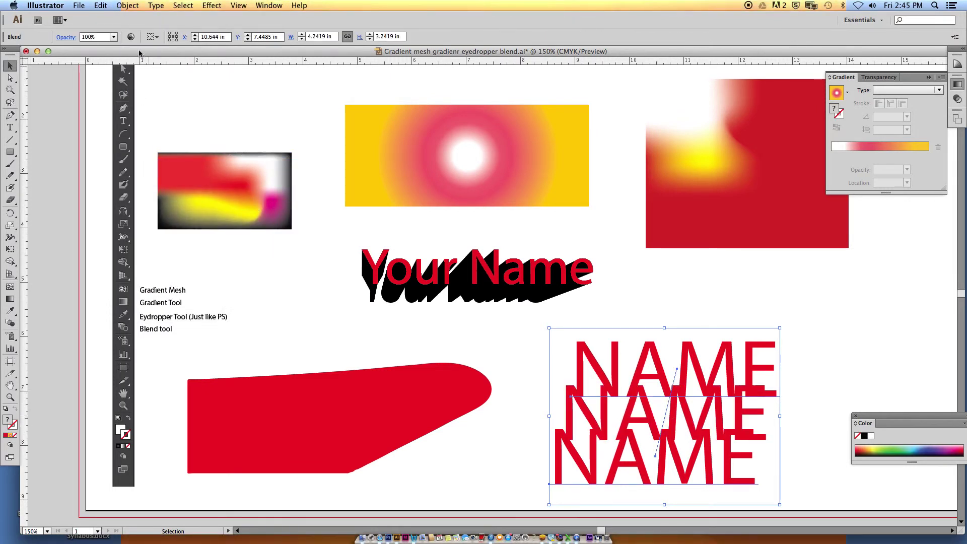
# Step: Set the NAME blend's spacing to Specified Steps with Preview on, using enough steps to merge the copies into a solid shape
pyautogui.click(127, 5)
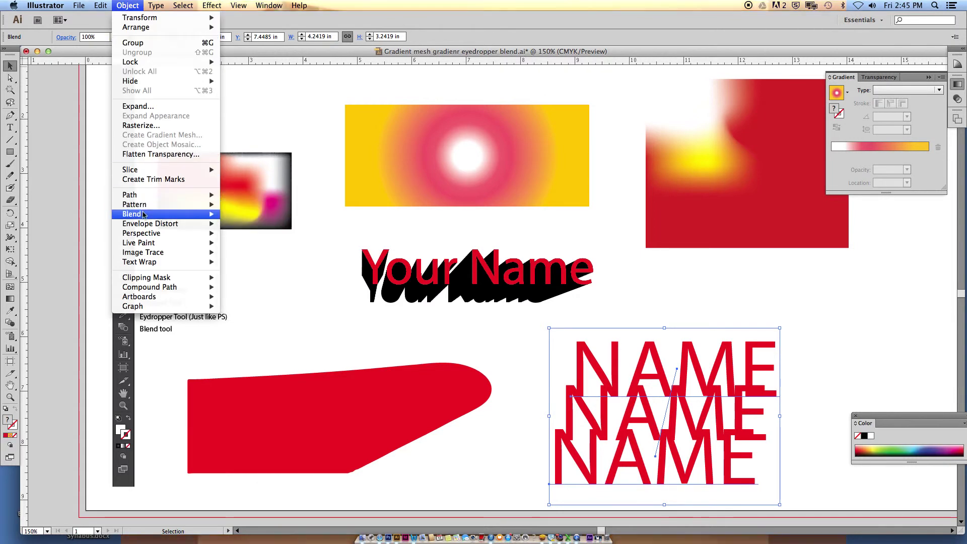
pyautogui.moveTo(144, 215)
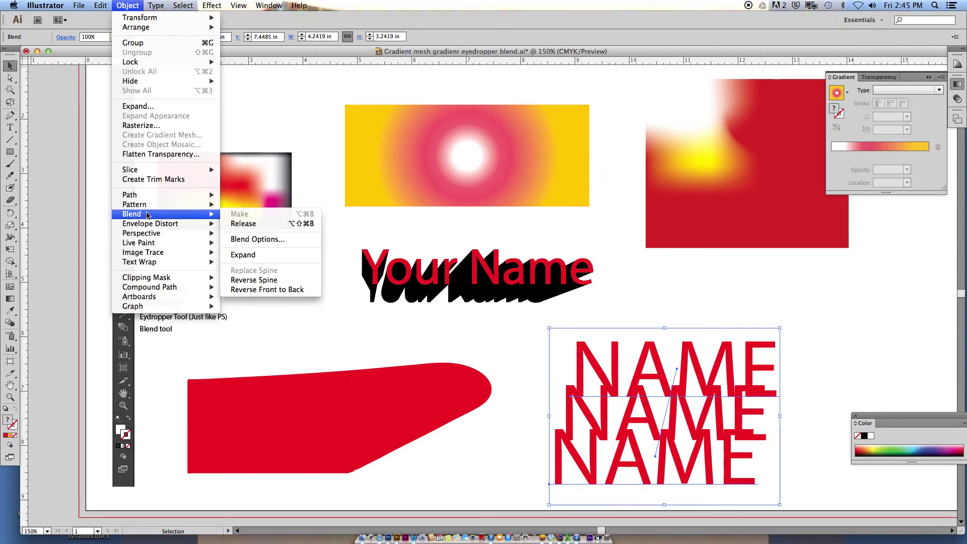
pyautogui.click(258, 240)
pyautogui.click(406, 298)
pyautogui.click(509, 252)
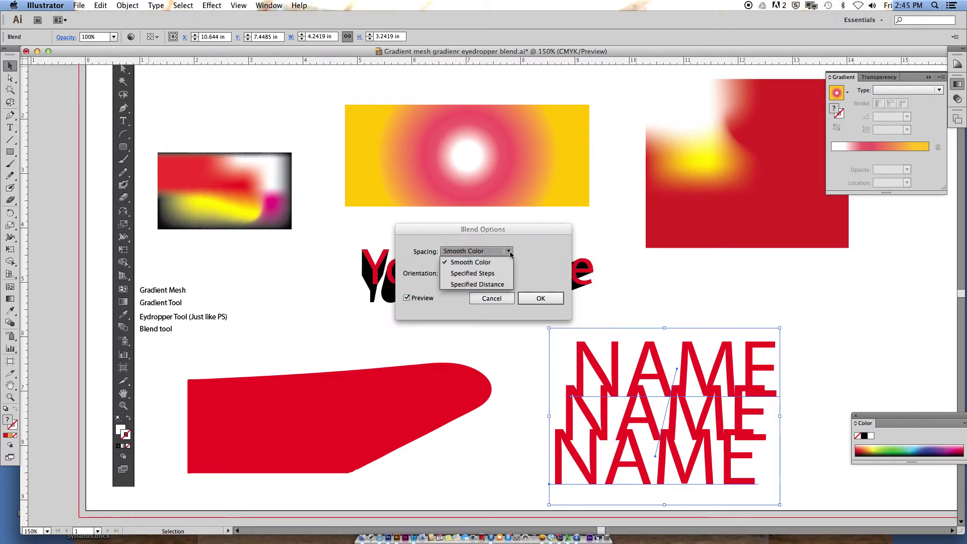
pyautogui.click(473, 273)
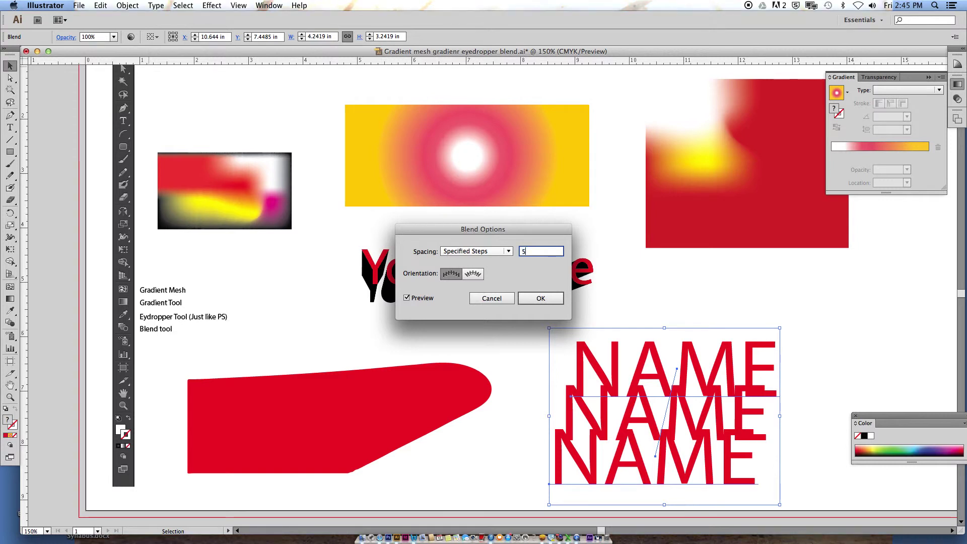
pyautogui.click(548, 299)
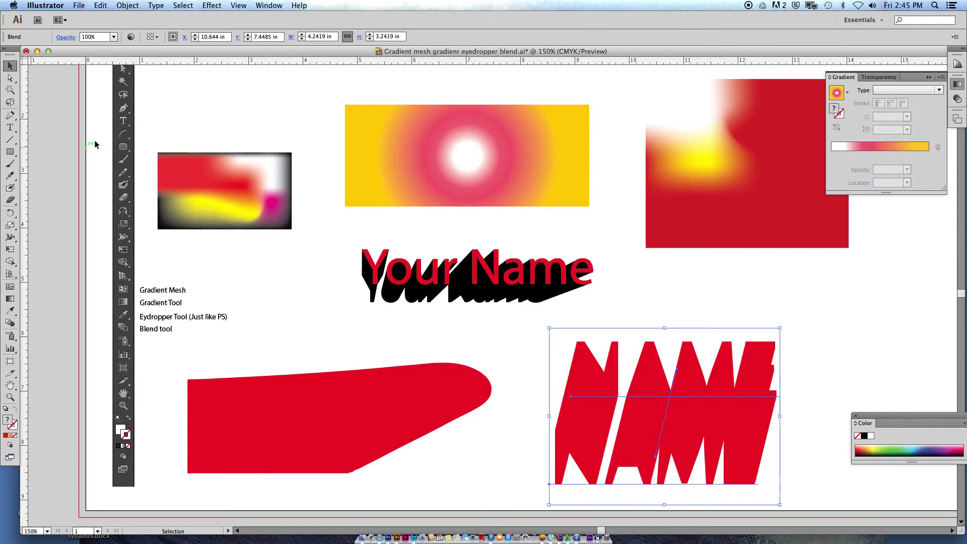
# Step: Group-select only the upper NAME text in the blend and move it about 0.94 in right and 0.18 in up
pyautogui.moveTo(10, 79); pyautogui.dragTo(45, 93)
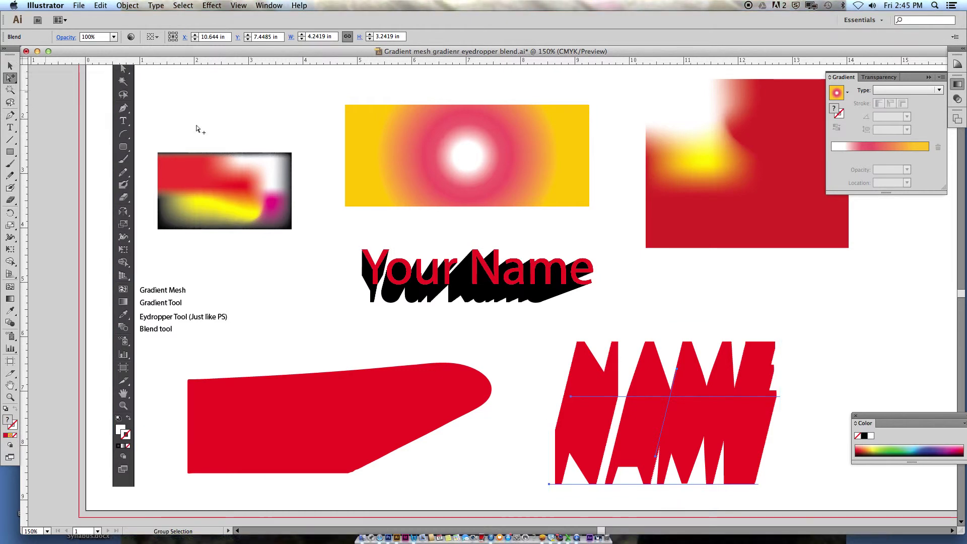
pyautogui.click(742, 391)
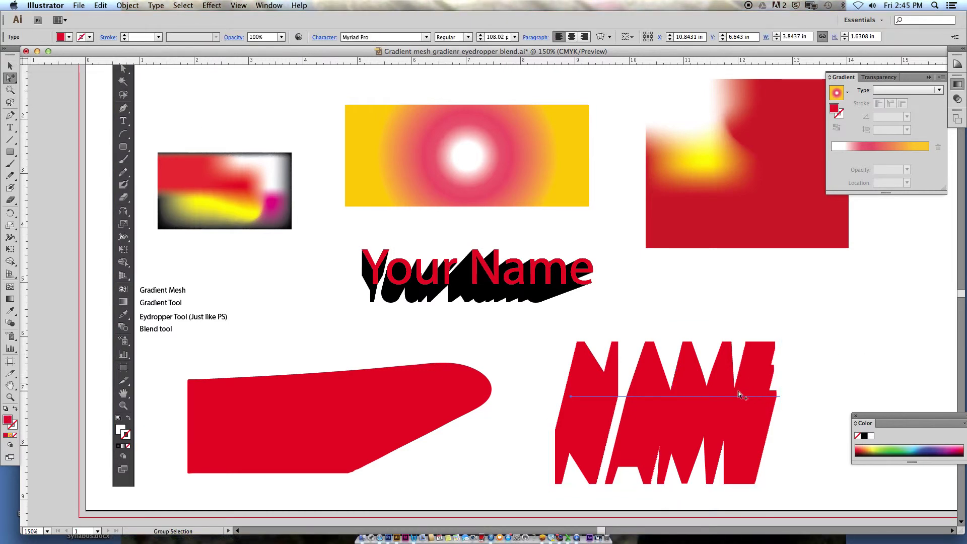
pyautogui.moveTo(735, 396); pyautogui.dragTo(782, 385)
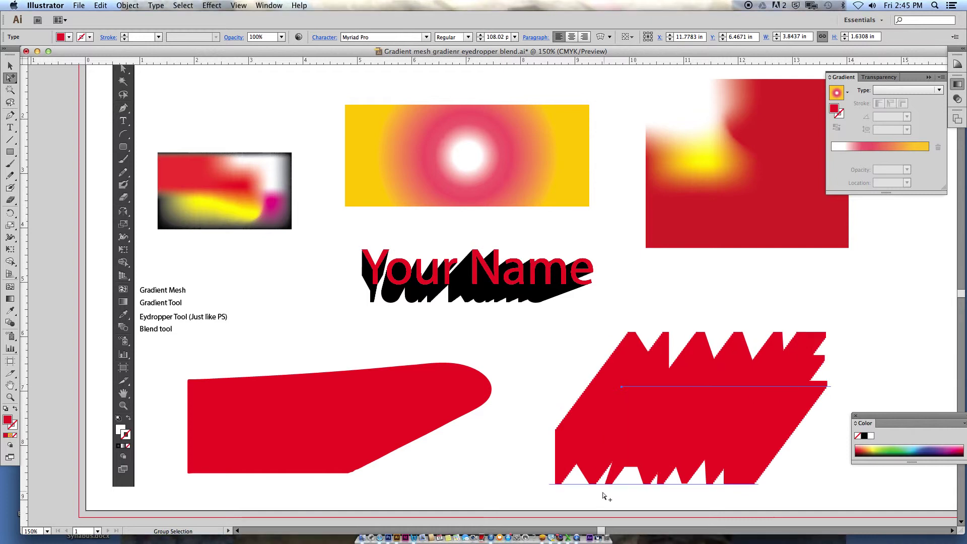
# Step: Examine the NAME blend's stepped edges at 300% and check its two source texts and spine in outline display
pyautogui.keyDown('super'); pyautogui.click(604, 379); pyautogui.keyUp('super')
pyautogui.keyDown('super'); pyautogui.click(486, 309); pyautogui.keyUp('super')
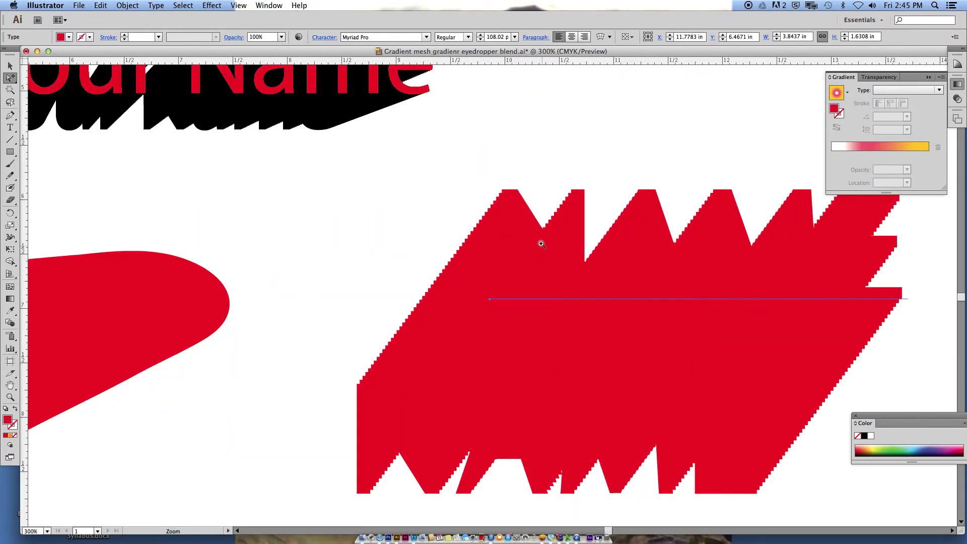
pyautogui.click(551, 371)
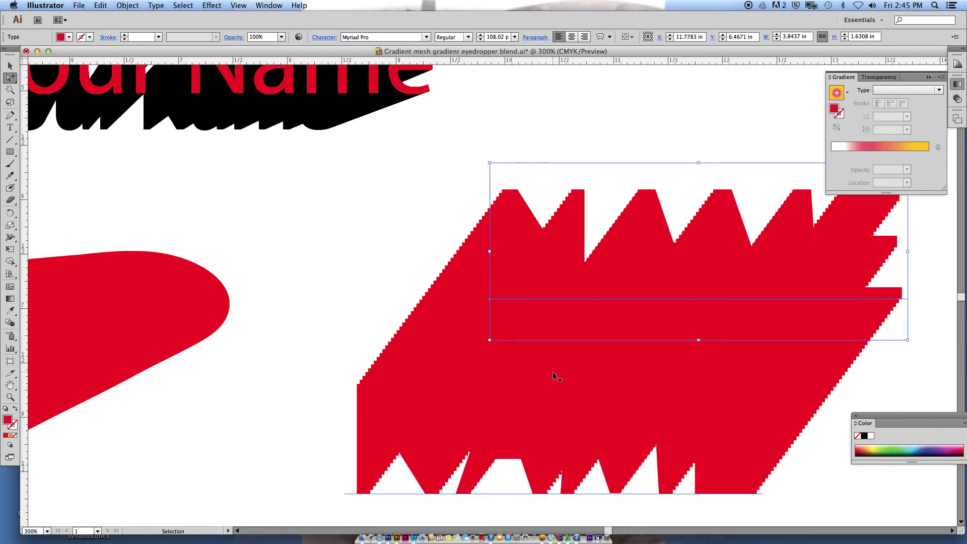
pyautogui.press('super+y')
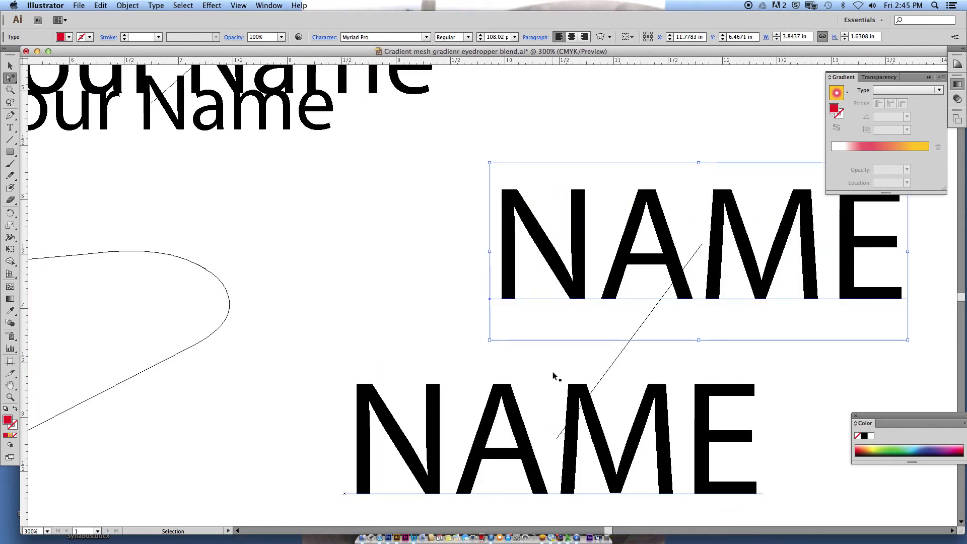
pyautogui.press('super+y')
pyautogui.keyDown('alt'); pyautogui.keyDown('super'); pyautogui.click(556, 356); pyautogui.keyUp('super'); pyautogui.keyUp('alt')
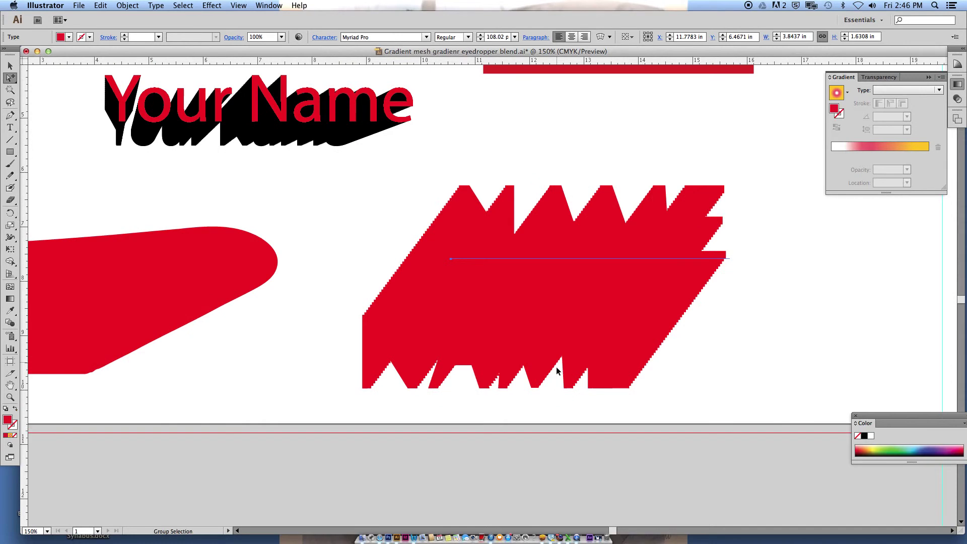
pyautogui.keyDown('alt'); pyautogui.keyDown('super'); pyautogui.click(556, 357); pyautogui.keyUp('super'); pyautogui.keyUp('alt')
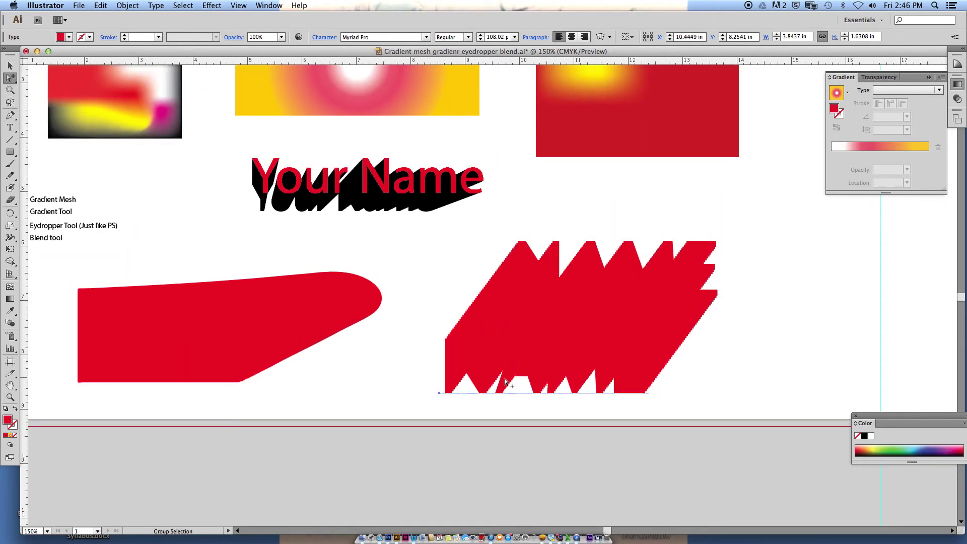
# Step: Scale the lower NAME text in the blend down from its lower-left corner and deselect it
pyautogui.press('v')
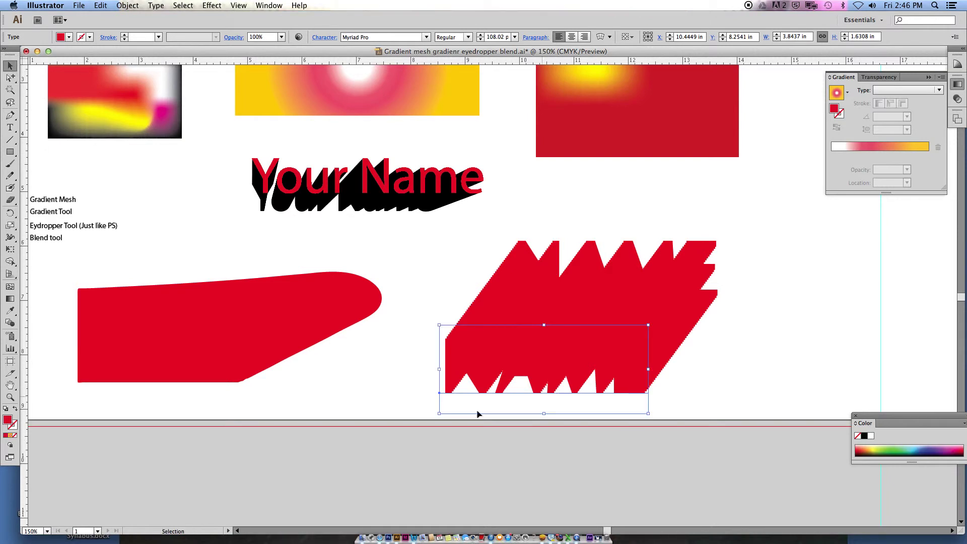
pyautogui.moveTo(438, 413); pyautogui.dragTo(484, 395)
pyautogui.click(779, 328)
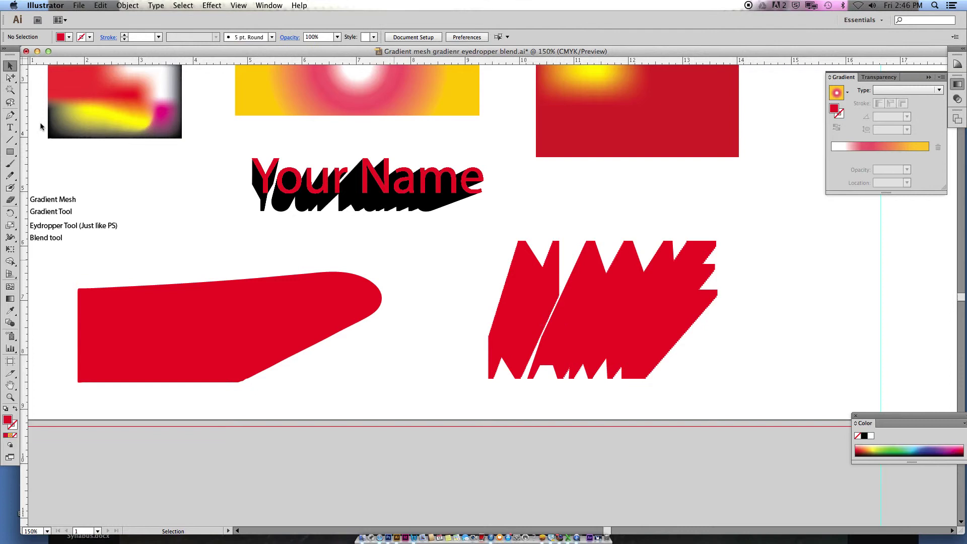
# Step: Try filling only the upper NAME text in the blend with black, and undo the fill
pyautogui.press('a')
pyautogui.click(661, 297)
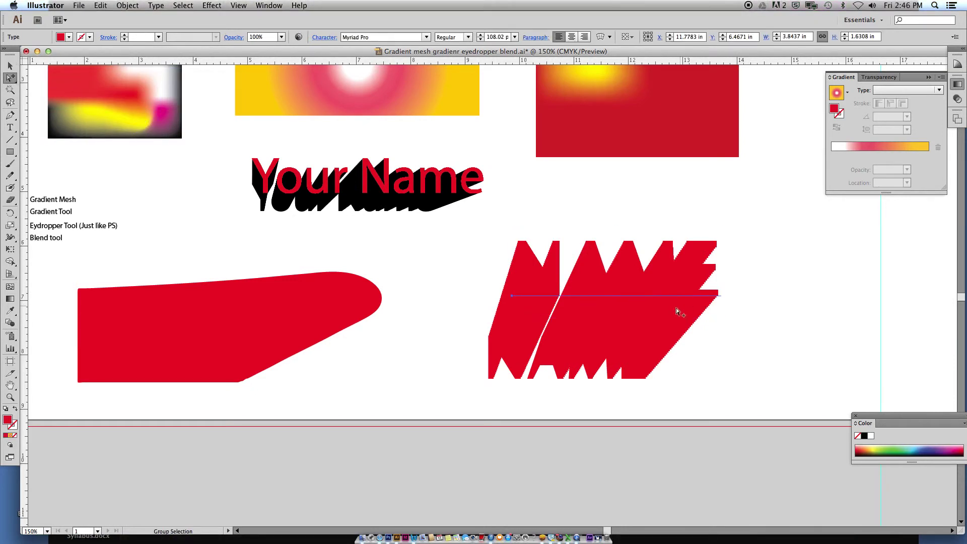
pyautogui.doubleClick(7, 419)
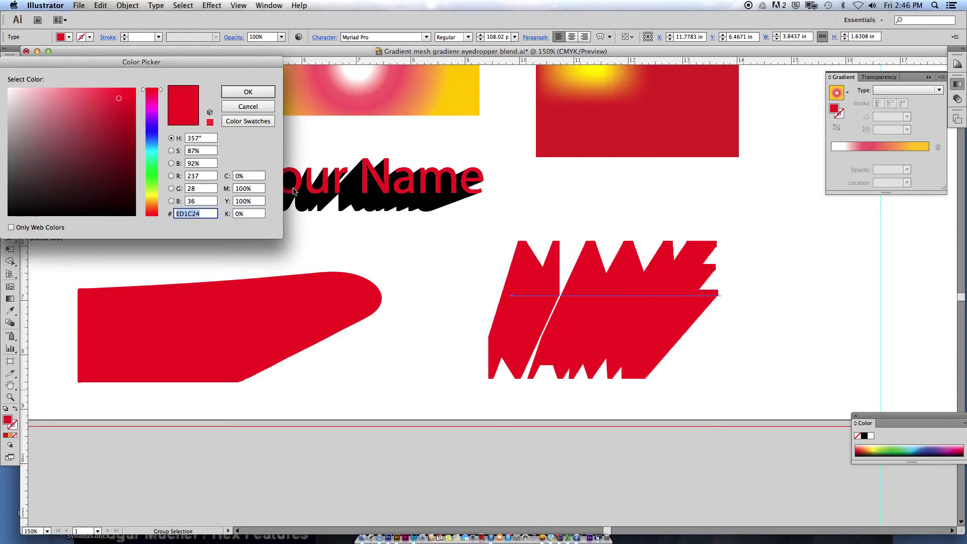
pyautogui.moveTo(107, 185); pyautogui.dragTo(136, 217)
pyautogui.click(247, 92)
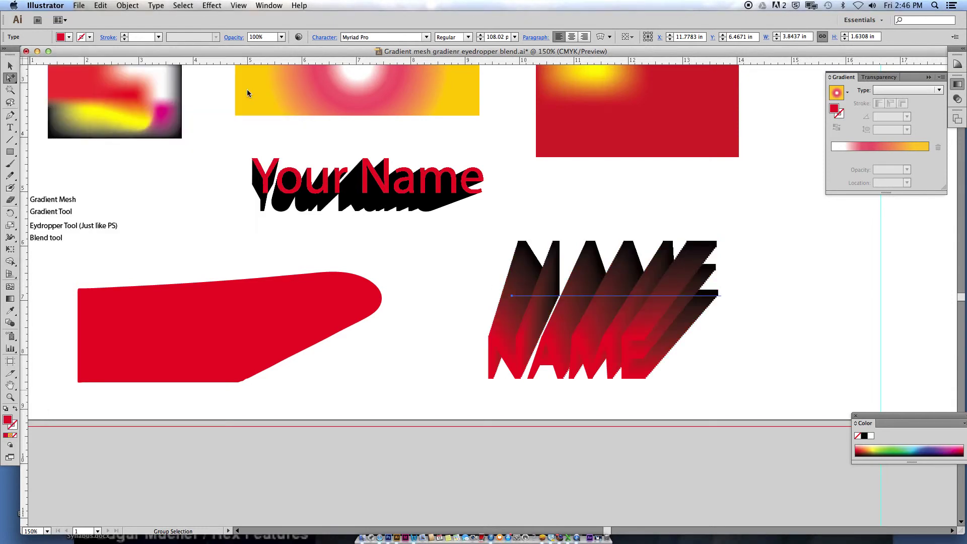
pyautogui.hotkey('ctrl', 'z')
pyautogui.click(734, 371)
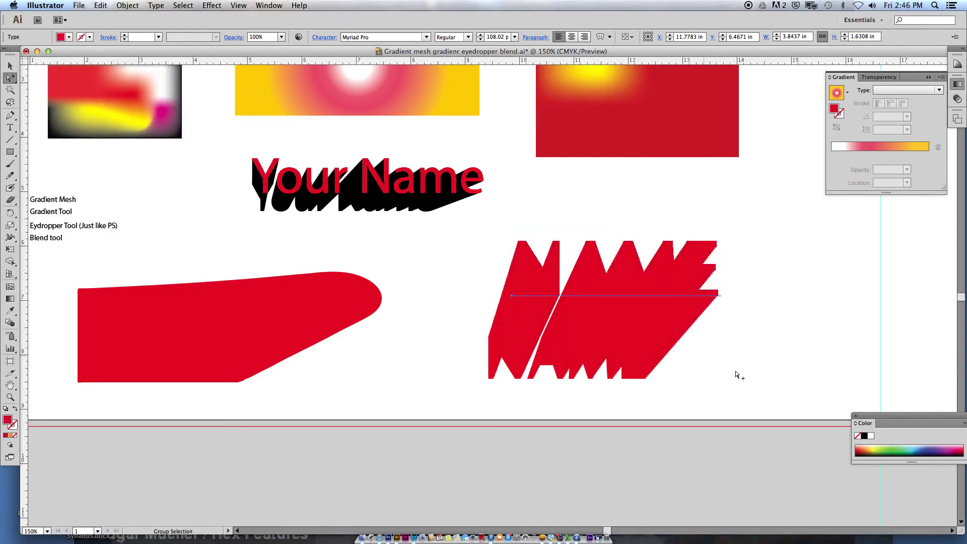
# Step: Place a copy of the blend's upper NAME text just above the blend and fill the copy with black (000000)
pyautogui.moveTo(624, 288); pyautogui.dragTo(647, 235)
pyautogui.doubleClick(7, 419)
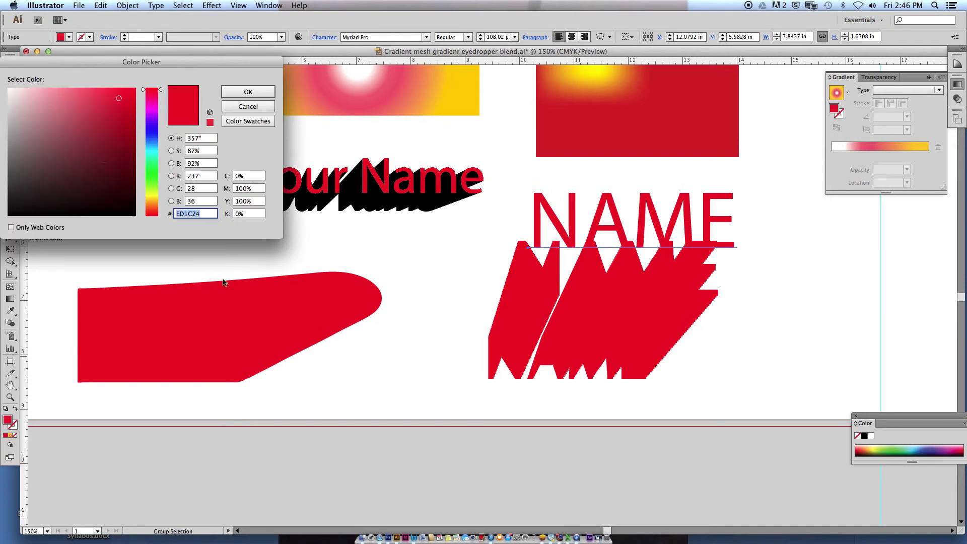
pyautogui.write('000000')
pyautogui.press('Return')
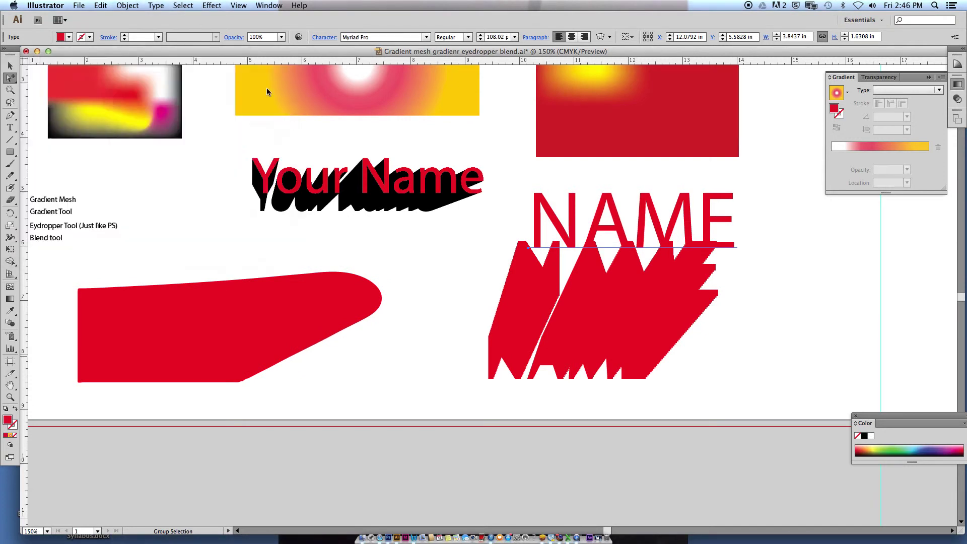
# Step: Line up the black NAME copy over the blend's upper text, and move it clear of the blend, up and to the right
pyautogui.moveTo(593, 238); pyautogui.dragTo(582, 275)
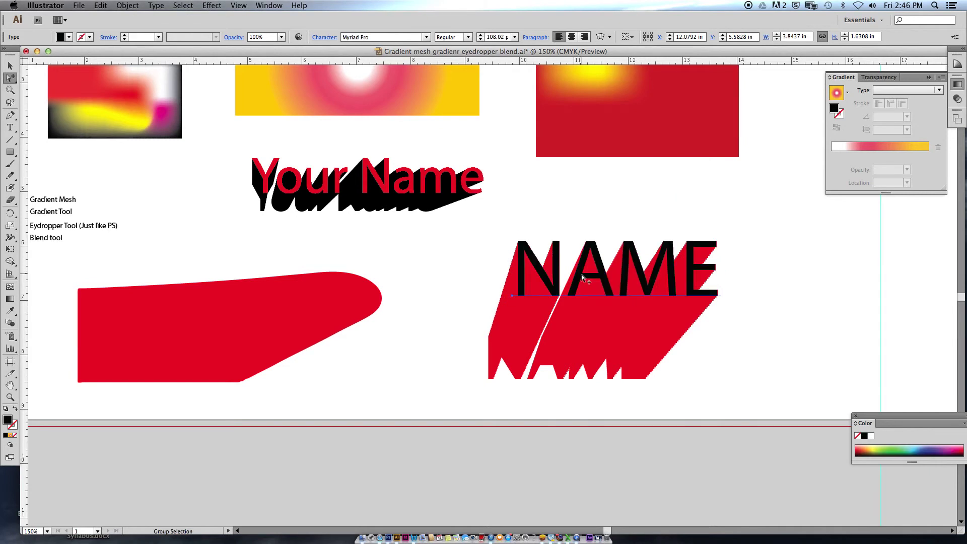
pyautogui.press('Up')
pyautogui.press('Right')
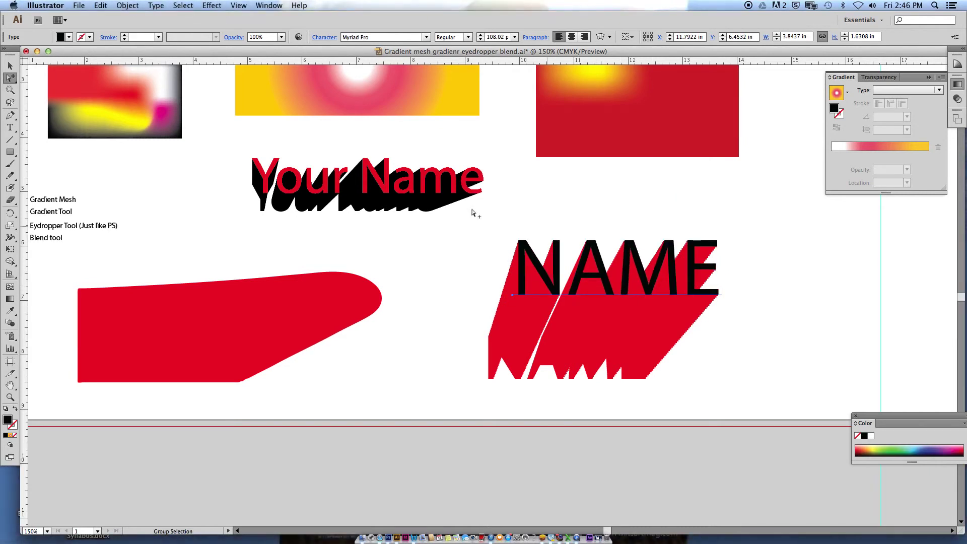
pyautogui.hscroll(-1, 578, 371)
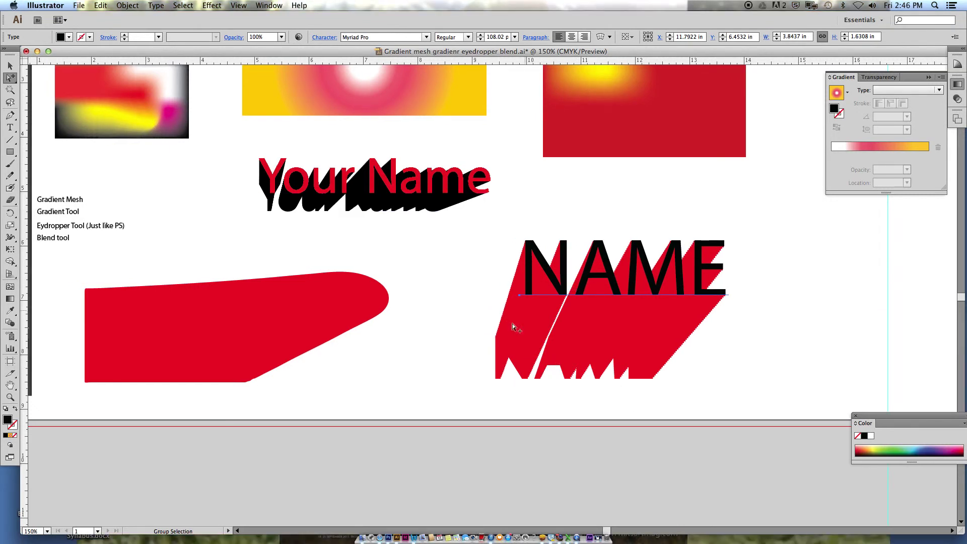
pyautogui.moveTo(586, 278); pyautogui.dragTo(722, 218)
pyautogui.click(647, 316)
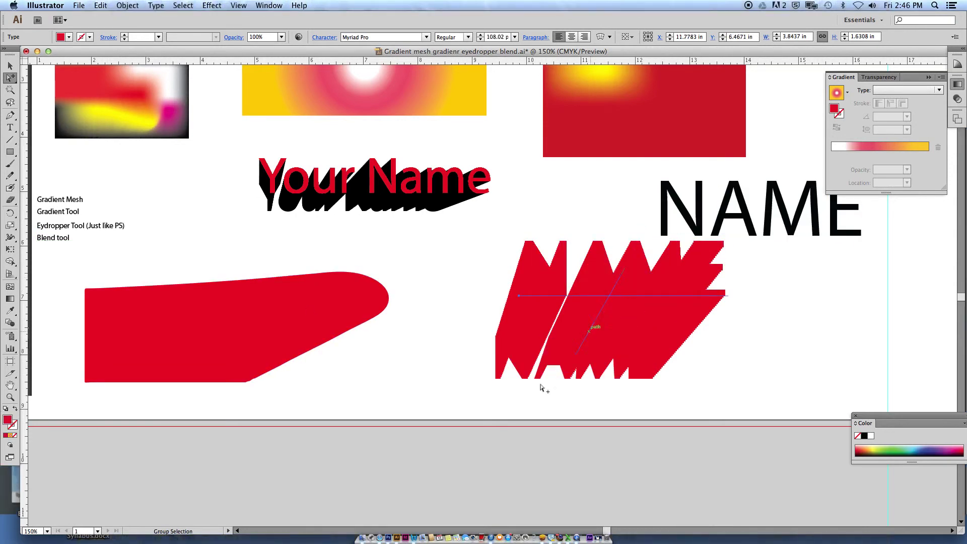
pyautogui.click(609, 291)
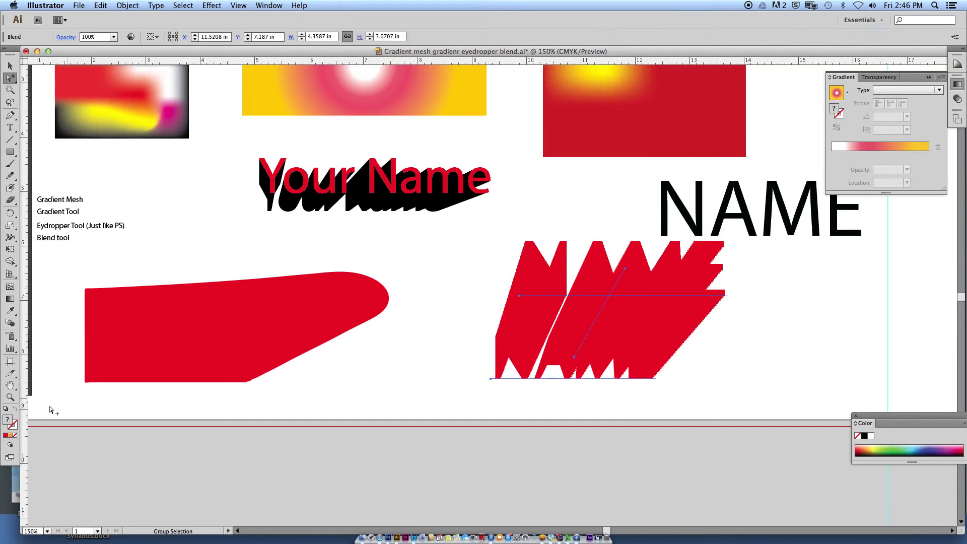
pyautogui.doubleClick(8, 420)
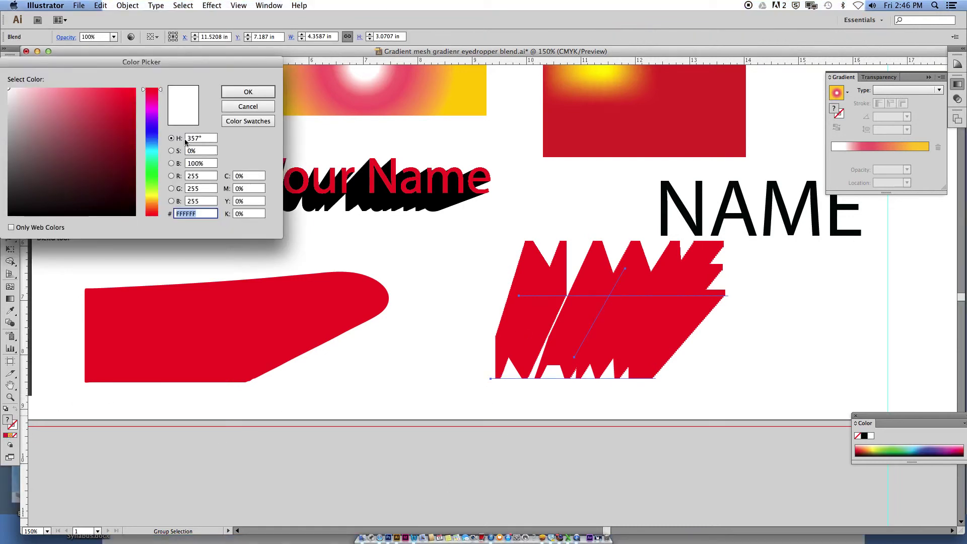
pyautogui.click(248, 106)
pyautogui.click(474, 395)
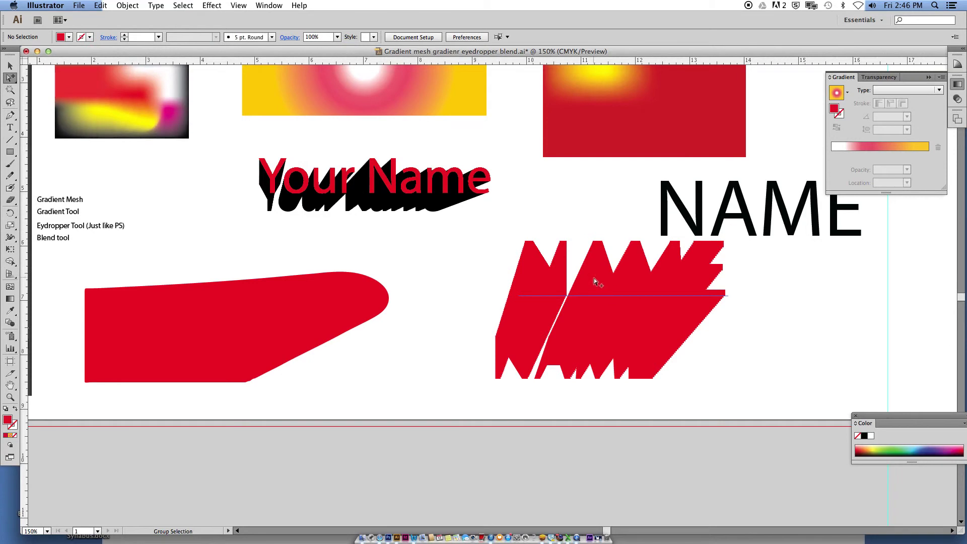
pyautogui.doubleClick(7, 420)
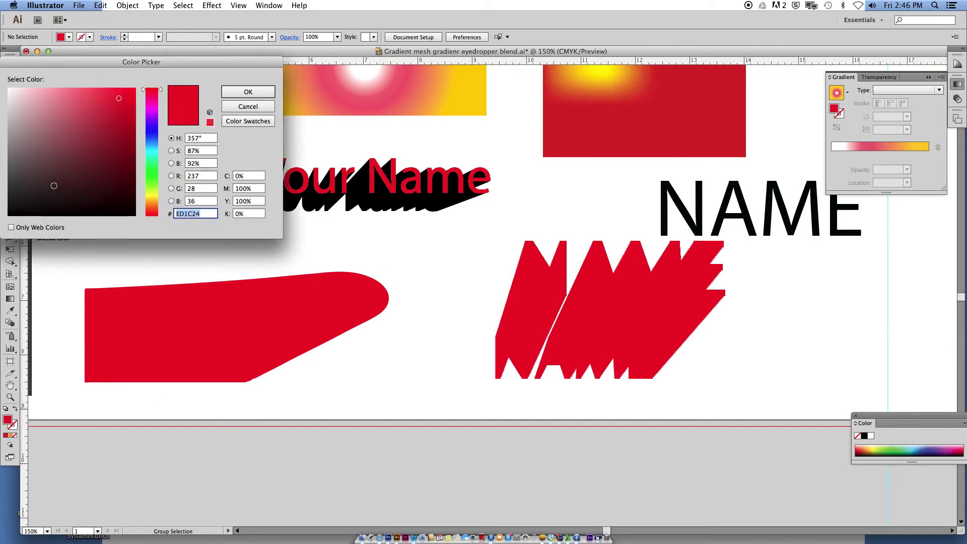
pyautogui.write('000000')
pyautogui.click(248, 92)
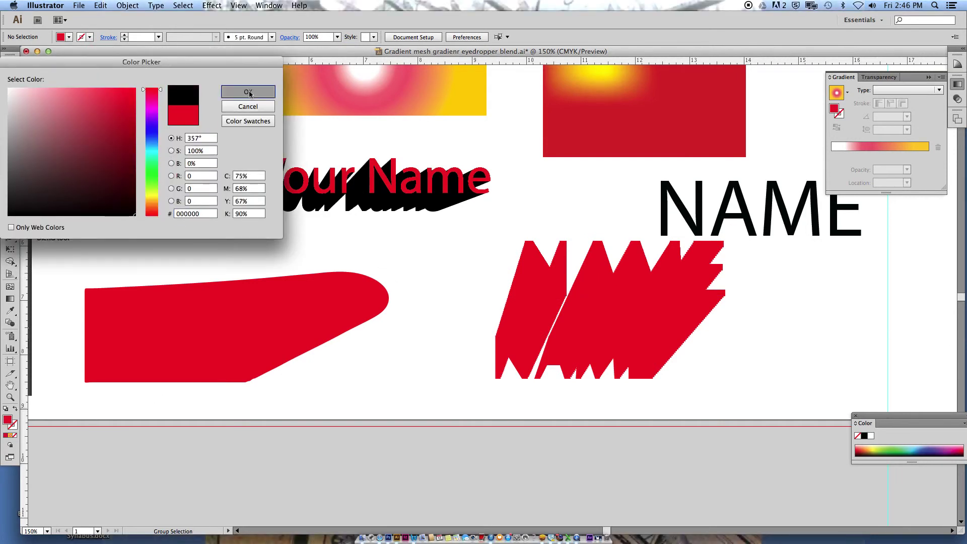
# Step: Group-select the upper NAME text inside the blend and change its fill to black
pyautogui.click(539, 275)
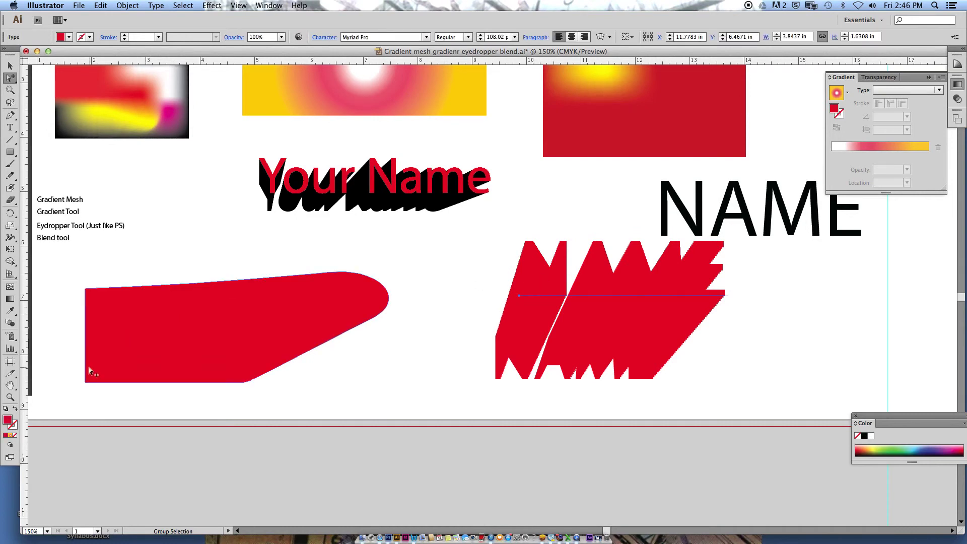
pyautogui.doubleClick(7, 420)
pyautogui.moveTo(120, 97)
pyautogui.mouseDown()
pyautogui.moveTo(112, 183)
pyautogui.moveTo(133, 211)
pyautogui.mouseUp()
pyautogui.click(264, 91)
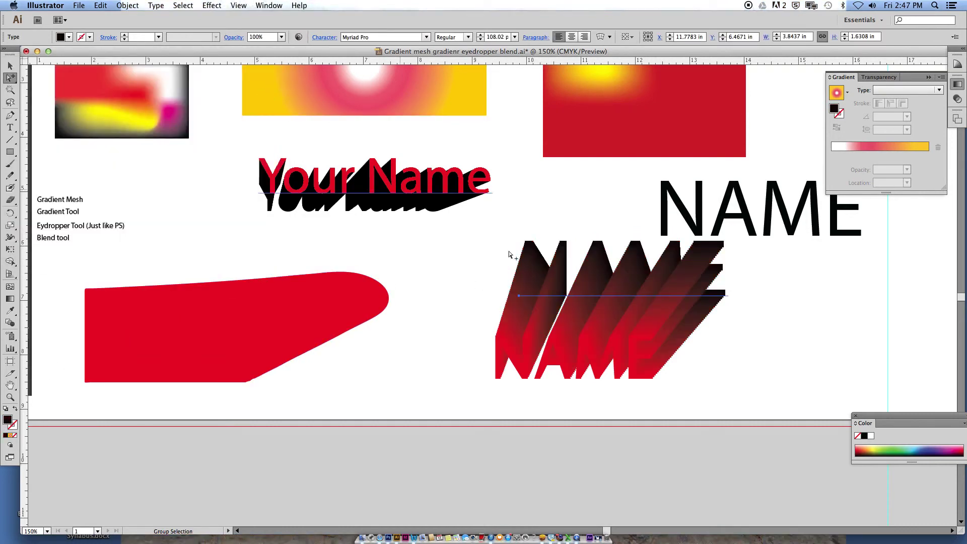
pyautogui.click(537, 315)
pyautogui.click(604, 295)
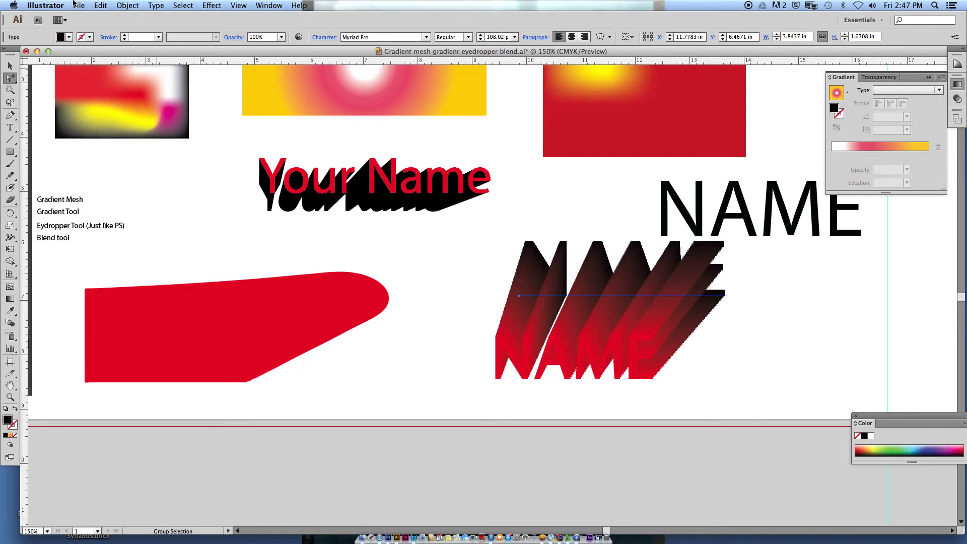
# Step: Review the spacing choices in the NAME blend's options with Preview on, and leave without changing them
pyautogui.click(127, 5)
pyautogui.moveTo(161, 216)
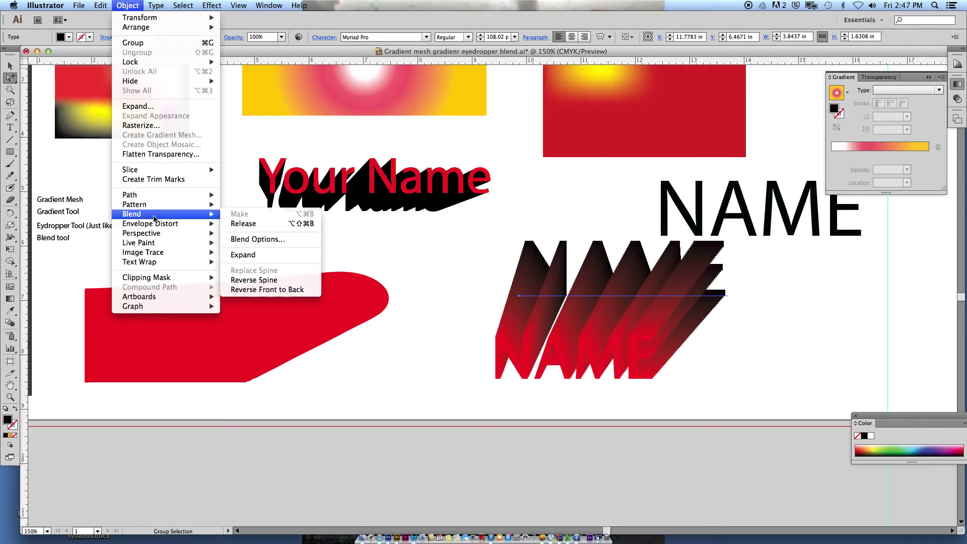
pyautogui.click(271, 240)
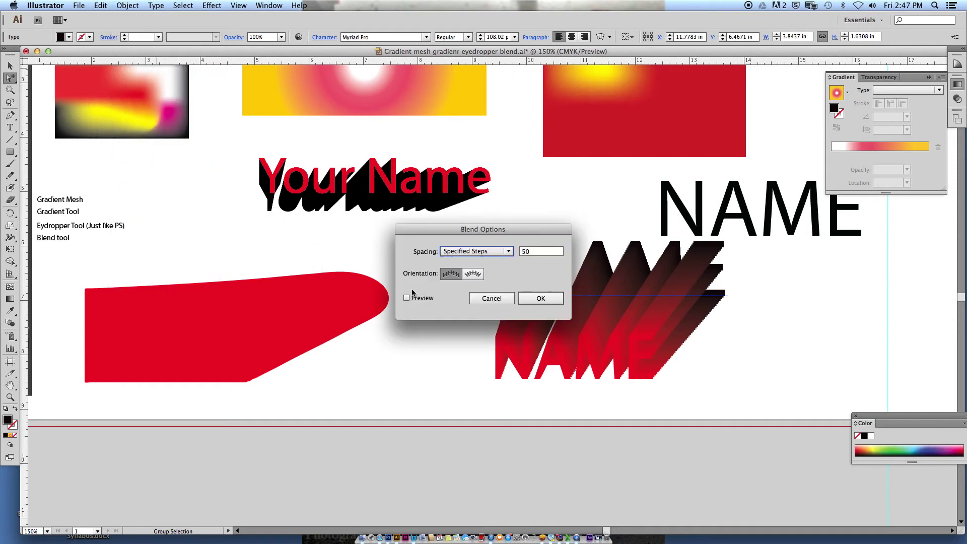
pyautogui.click(508, 252)
pyautogui.click(509, 273)
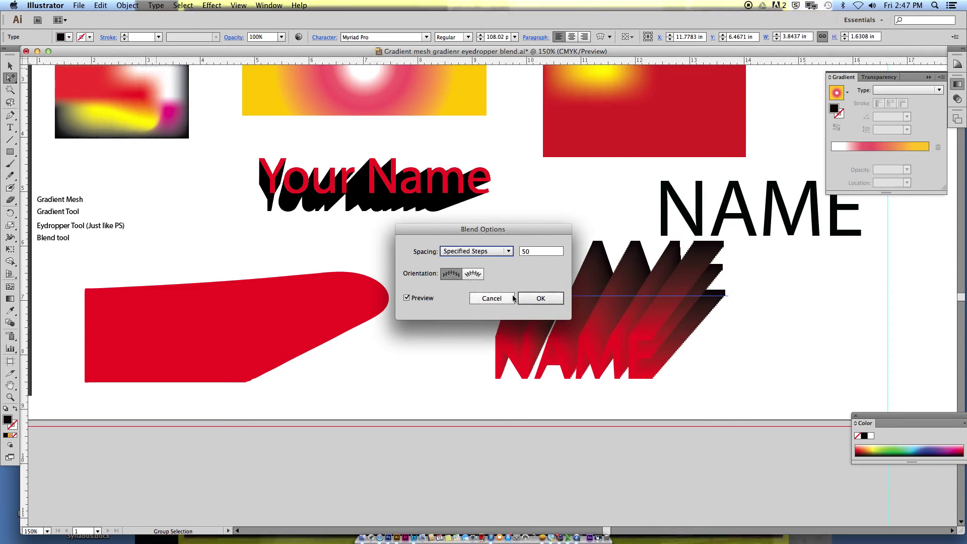
pyautogui.click(509, 251)
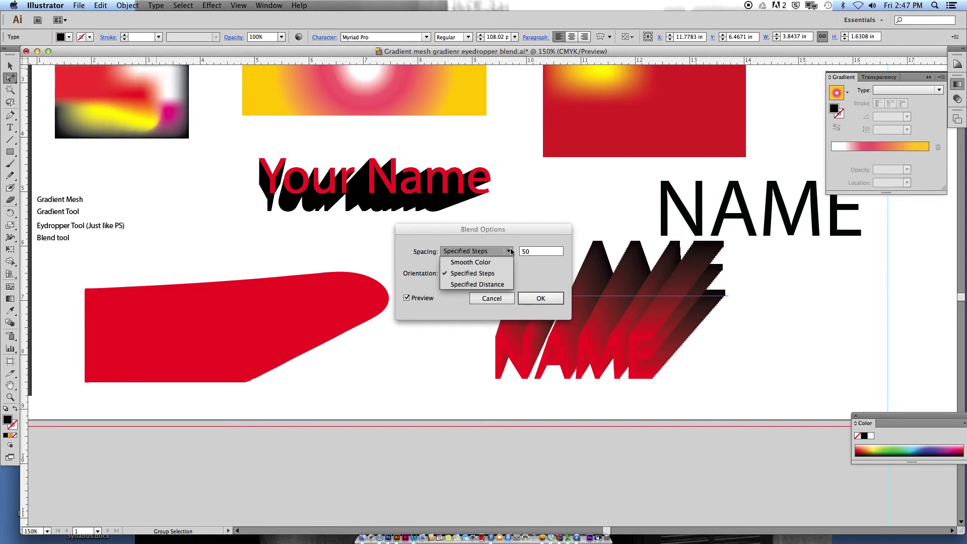
pyautogui.click(502, 298)
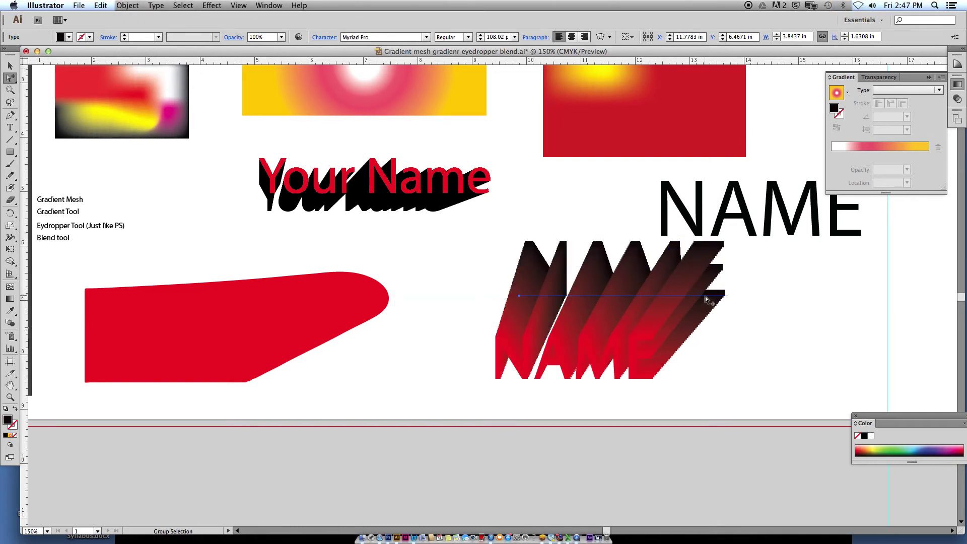
# Step: Select the solid red rounded shape and compare its path with the text blends in outline display
pyautogui.click(634, 295)
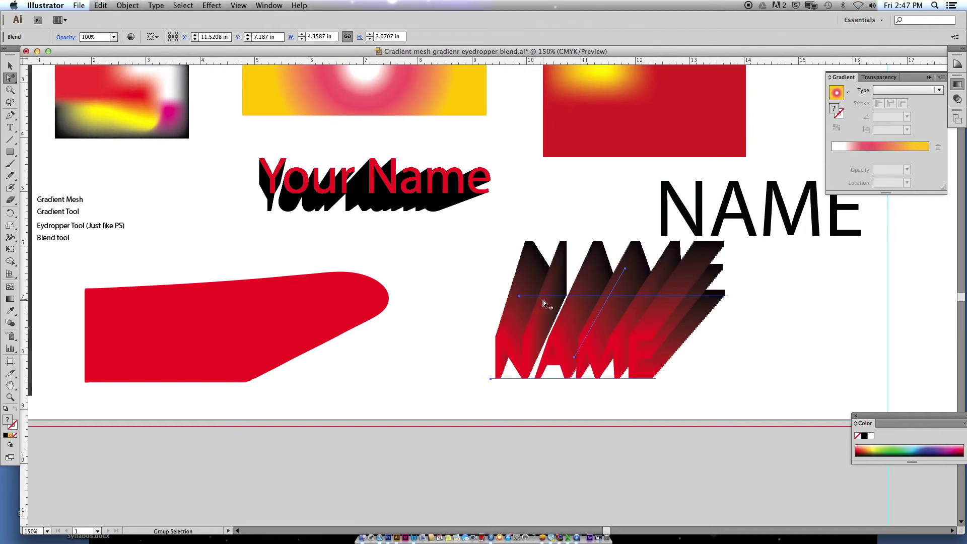
pyautogui.click(275, 5)
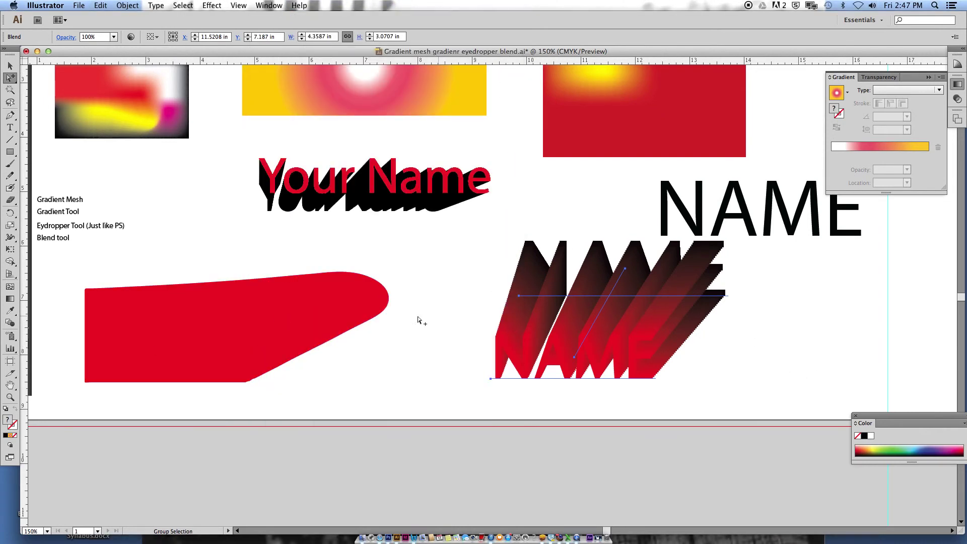
pyautogui.click(417, 353)
pyautogui.click(355, 309)
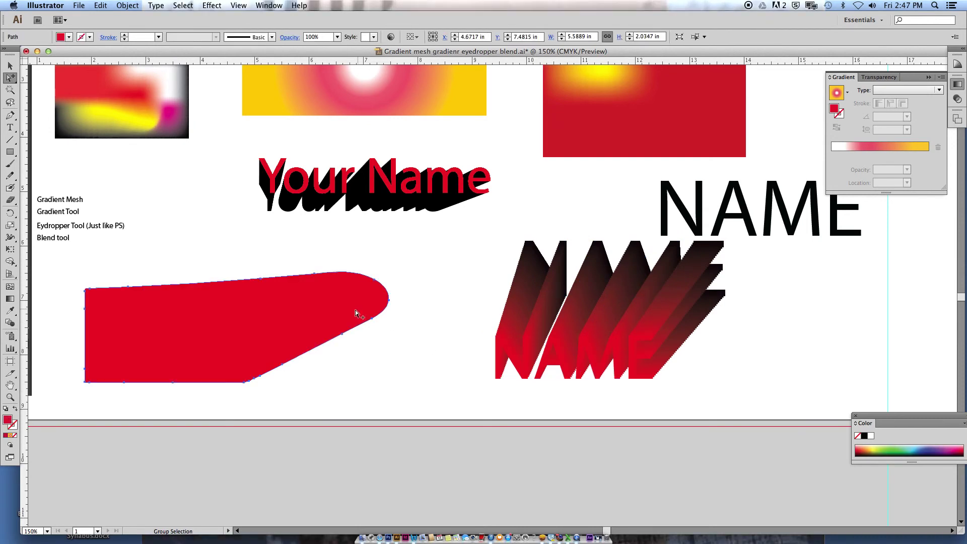
pyautogui.hotkey('ctrl', 'y')
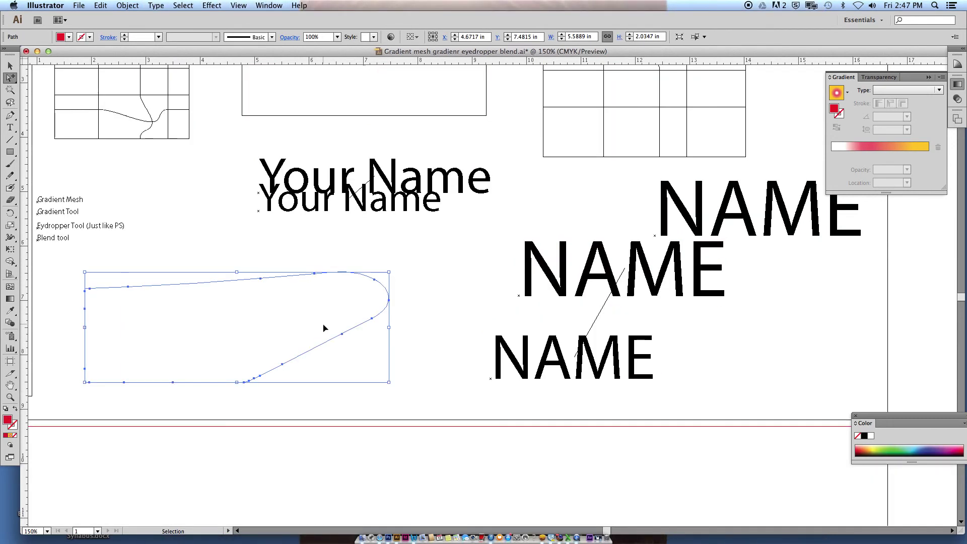
pyautogui.hotkey('ctrl', 'y')
# Step: Delete the NAME blend and its black copy, and draw a red rectangle about 2.16 in by 1.87 in beside the rounded shape
pyautogui.moveTo(474, 244); pyautogui.dragTo(685, 392)
pyautogui.press('Delete')
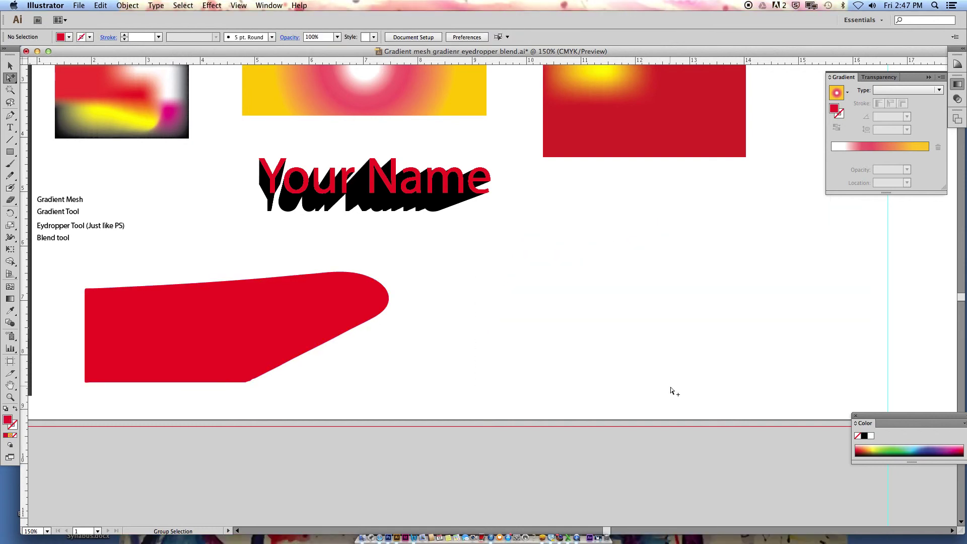
pyautogui.click(15, 154)
pyautogui.moveTo(443, 283)
pyautogui.mouseDown()
pyautogui.moveTo(534, 372)
pyautogui.moveTo(562, 385)
pyautogui.mouseUp()
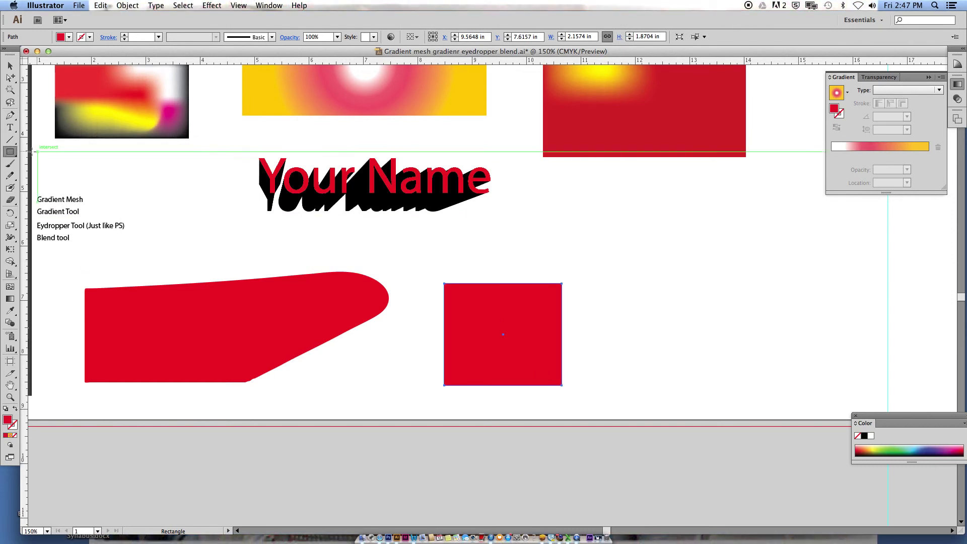
# Step: Draw a tilted hexagon about 2.19 in wide and 2.34 in high, up and right of the rectangle, and fill it yellow-green (E5EA1F)
pyautogui.moveTo(10, 152); pyautogui.dragTo(64, 190)
pyautogui.moveTo(685, 253)
pyautogui.mouseDown()
pyautogui.moveTo(725, 302)
pyautogui.moveTo(740, 287)
pyautogui.mouseUp()
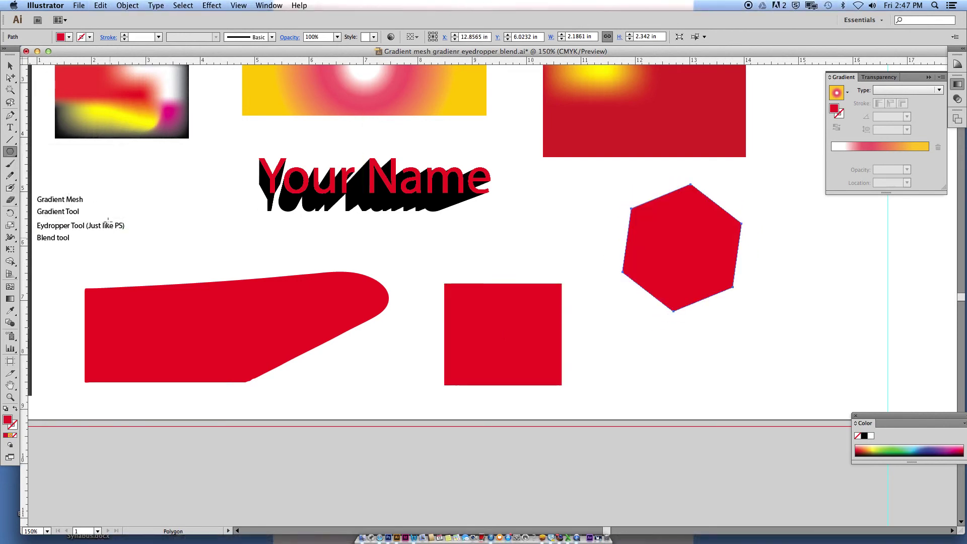
pyautogui.doubleClick(8, 419)
pyautogui.click(151, 194)
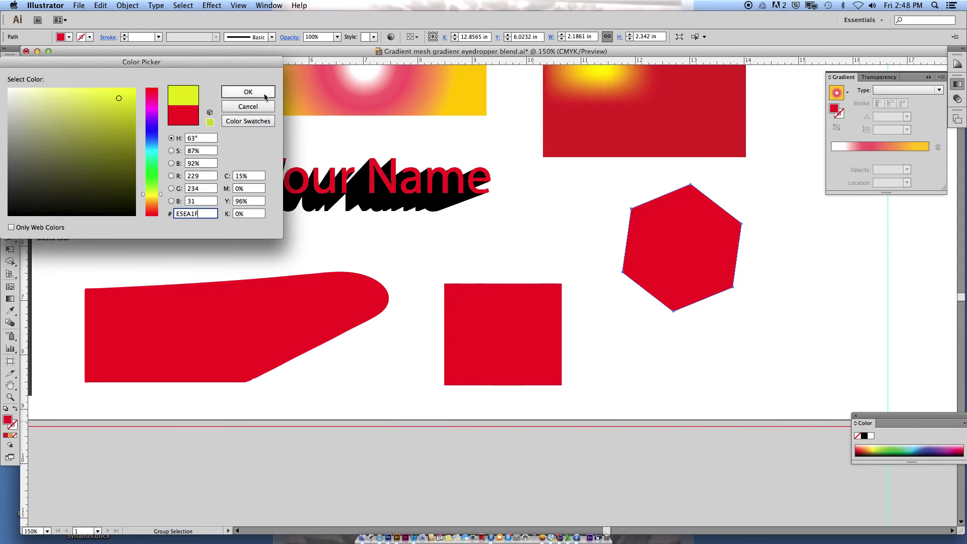
pyautogui.click(264, 95)
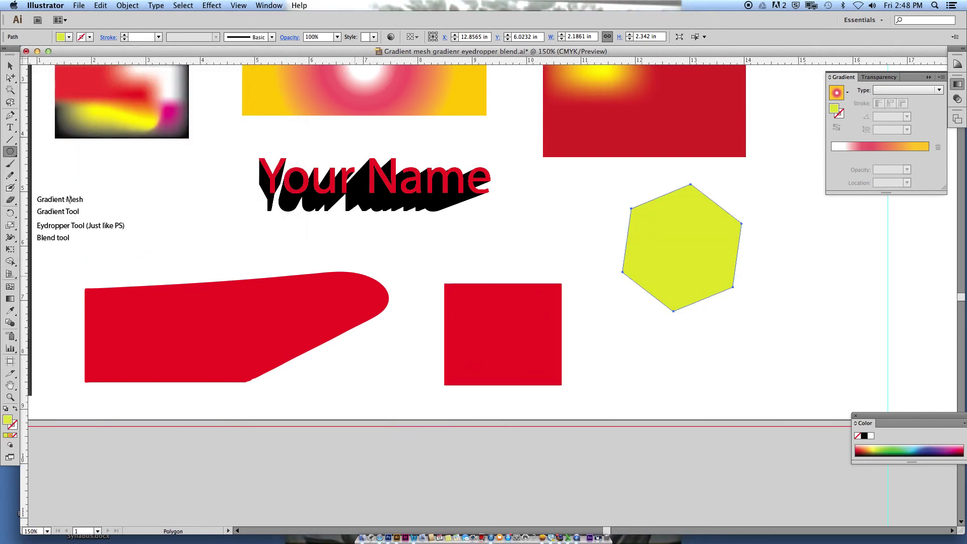
# Step: Select the yellow-green hexagon together with the red rectangle and make a blend between them
pyautogui.press('v')
pyautogui.keyDown('shift'); pyautogui.click(471, 341); pyautogui.keyUp('shift')
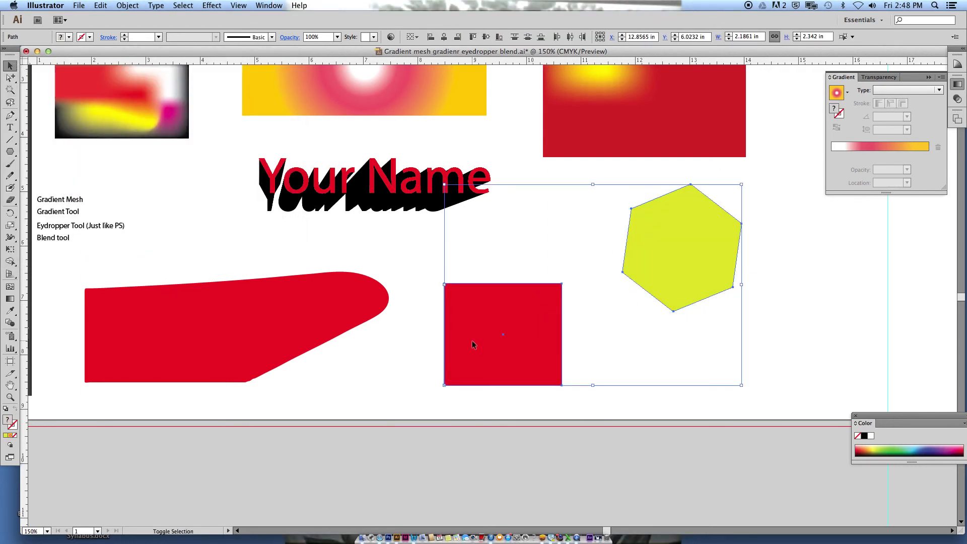
pyautogui.click(128, 5)
pyautogui.moveTo(159, 205)
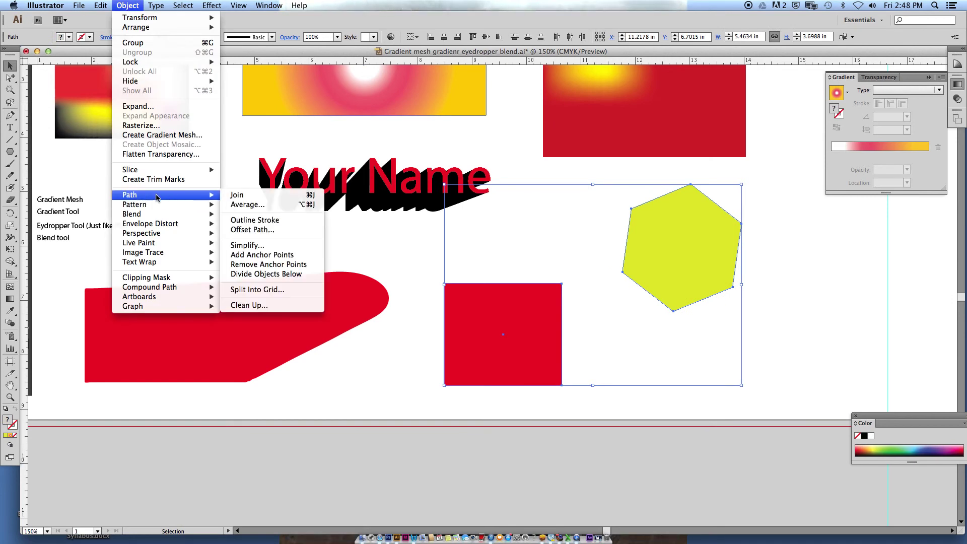
pyautogui.click(251, 214)
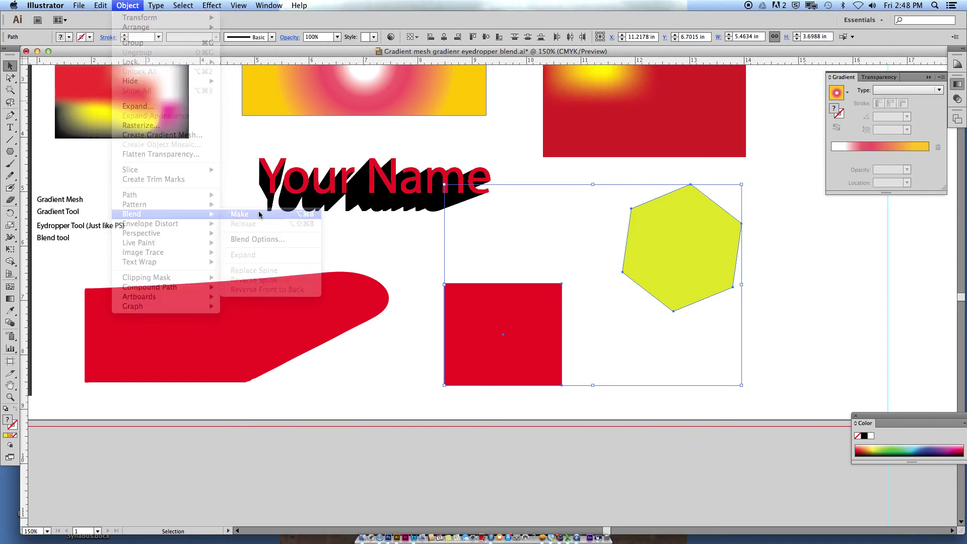
# Step: Move only the hexagon inside the blend up and right so its centre is at about X 14.14 in, Y 5.88 in
pyautogui.click(788, 355)
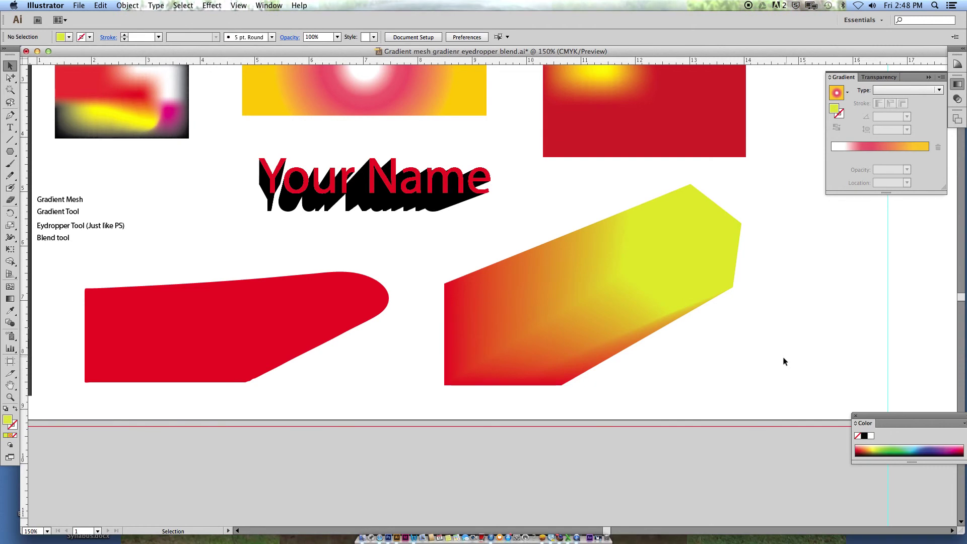
pyautogui.click(10, 77)
pyautogui.moveTo(686, 269); pyautogui.dragTo(759, 270)
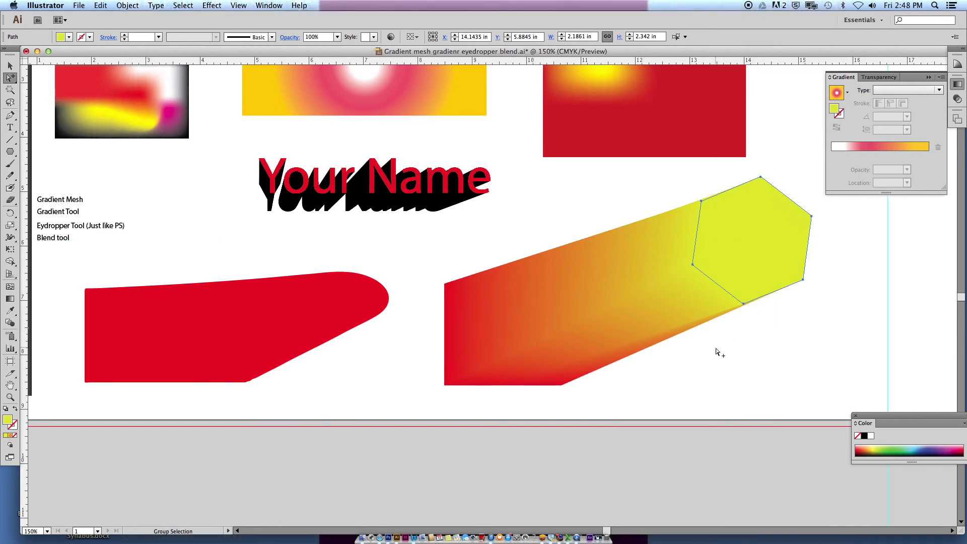
# Step: Select the whole rectangle-to-hexagon blend and expand it into its individual shapes
pyautogui.press('super+y')
pyautogui.press('super+y')
pyautogui.keyDown('alt'); pyautogui.click(679, 313); pyautogui.keyUp('alt')
pyautogui.click(625, 306)
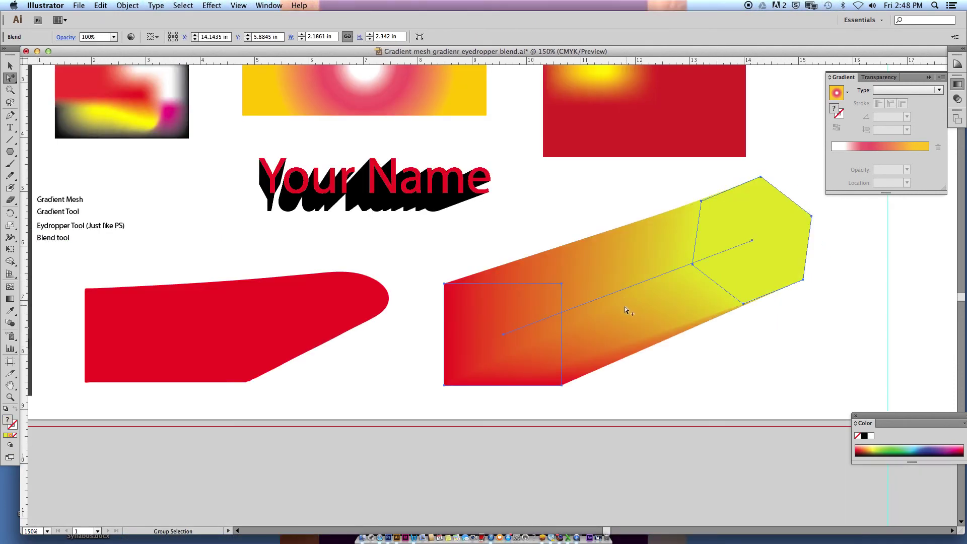
pyautogui.click(128, 5)
pyautogui.click(163, 108)
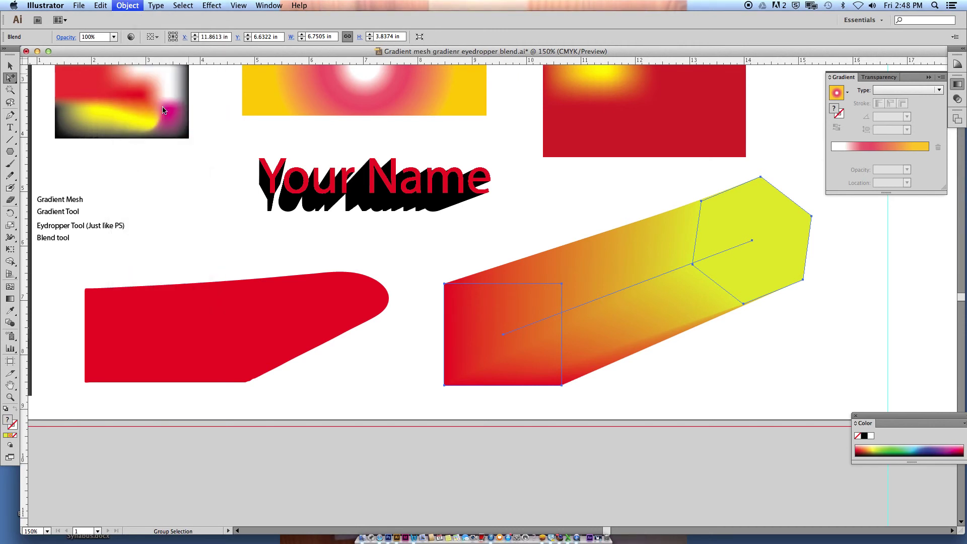
pyautogui.click(89, 199)
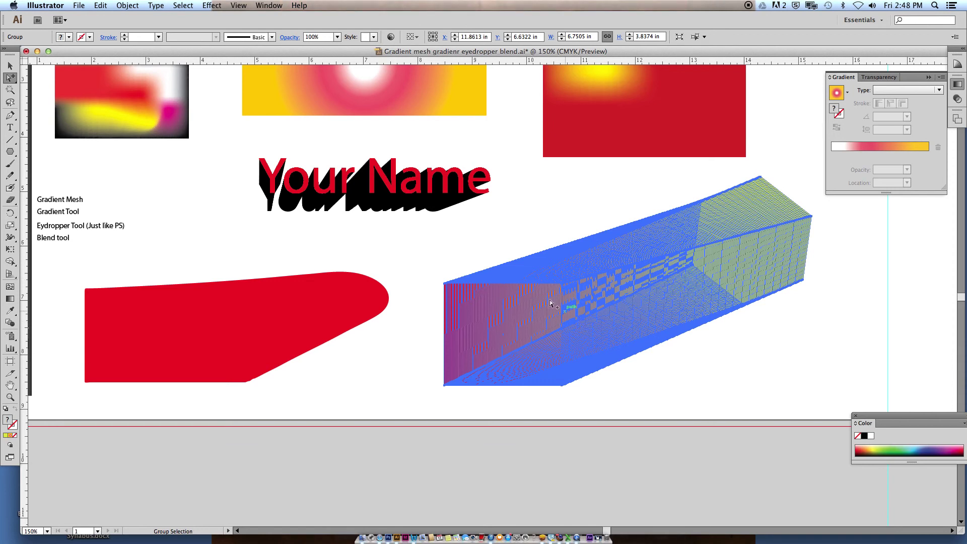
# Step: Inspect the expanded shapes enlarged in outline display, undo the expansion and return to the colour preview
pyautogui.keyDown('super'); pyautogui.click(626, 296); pyautogui.keyUp('super')
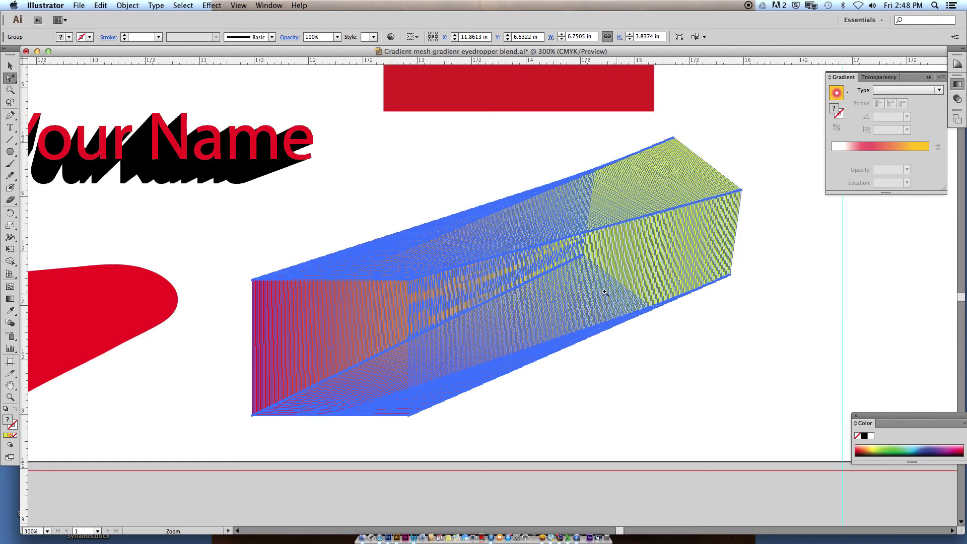
pyautogui.press('super+y')
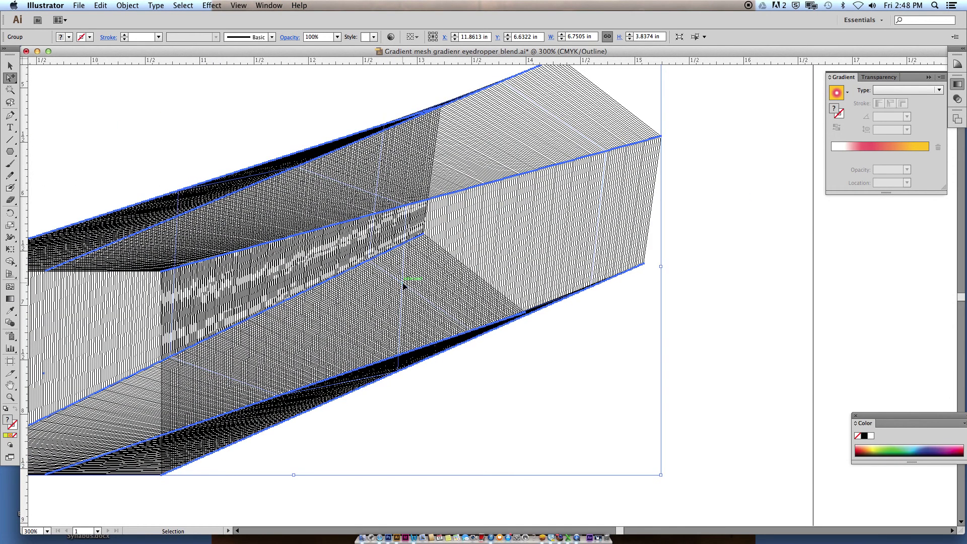
pyautogui.press('super+minus')
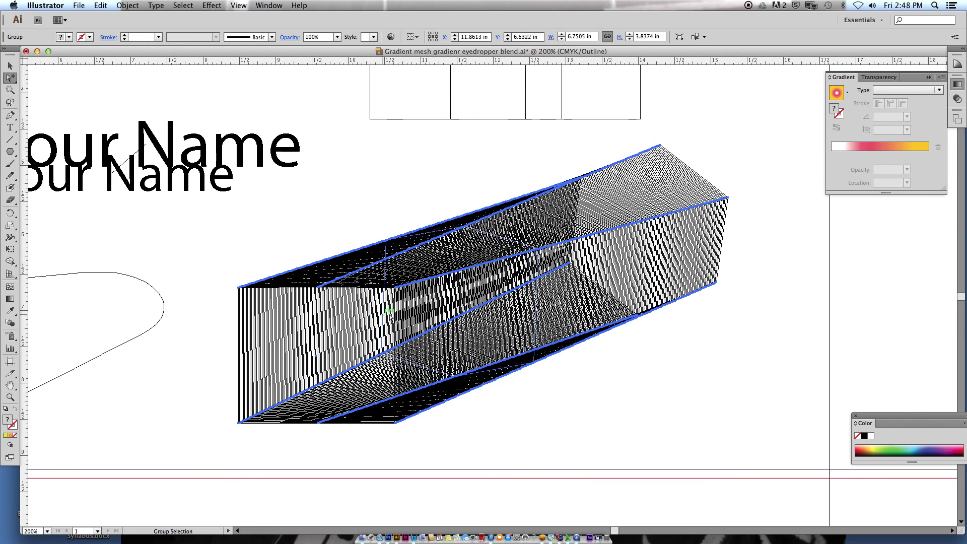
pyautogui.click(540, 333)
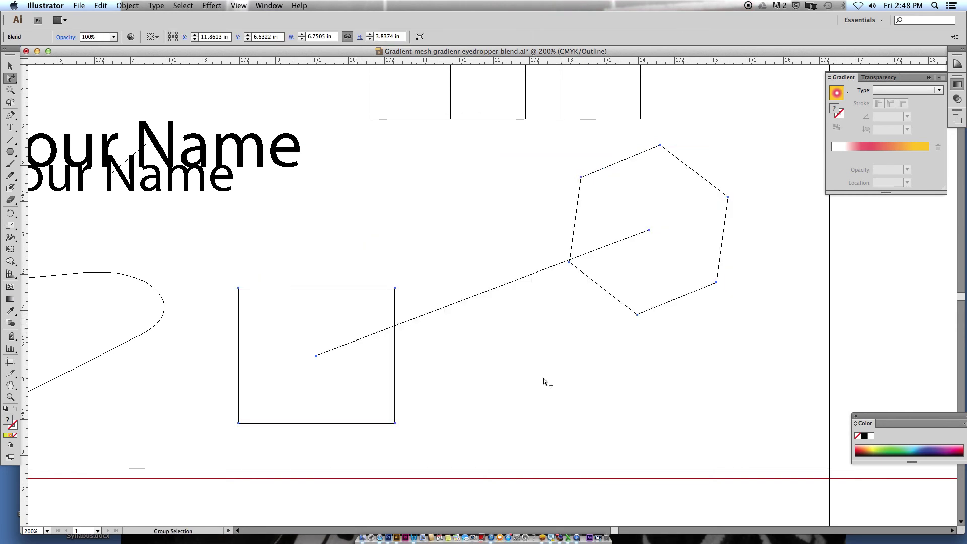
pyautogui.press('super+y')
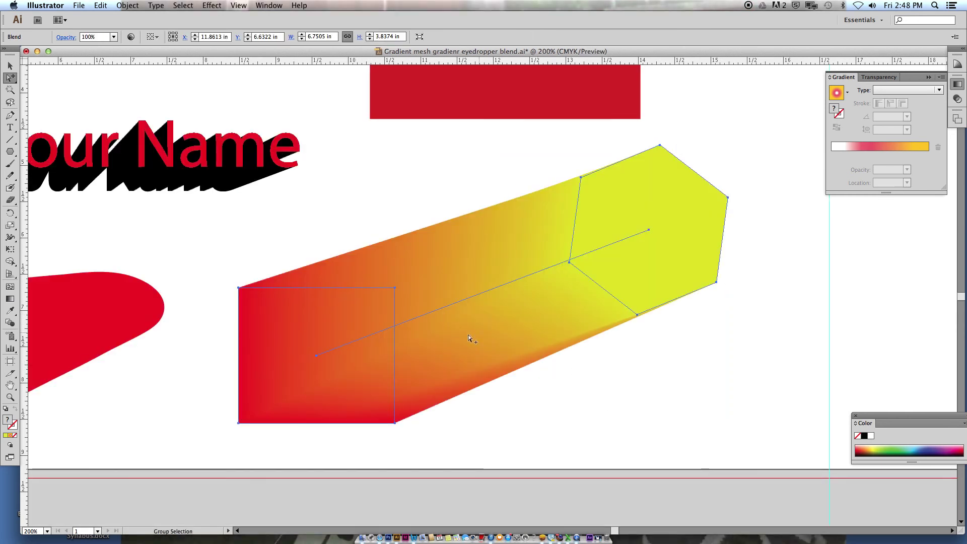
pyautogui.press('super+minus')
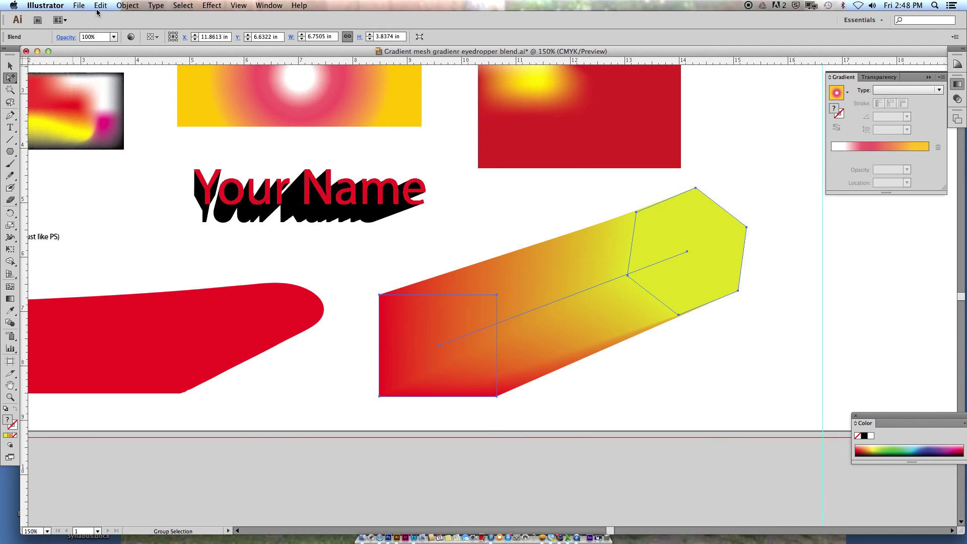
# Step: Open the blend options for the rectangle-hexagon blend and preview Specified Distance spacing at 0.06 in
pyautogui.click(128, 6)
pyautogui.moveTo(153, 198)
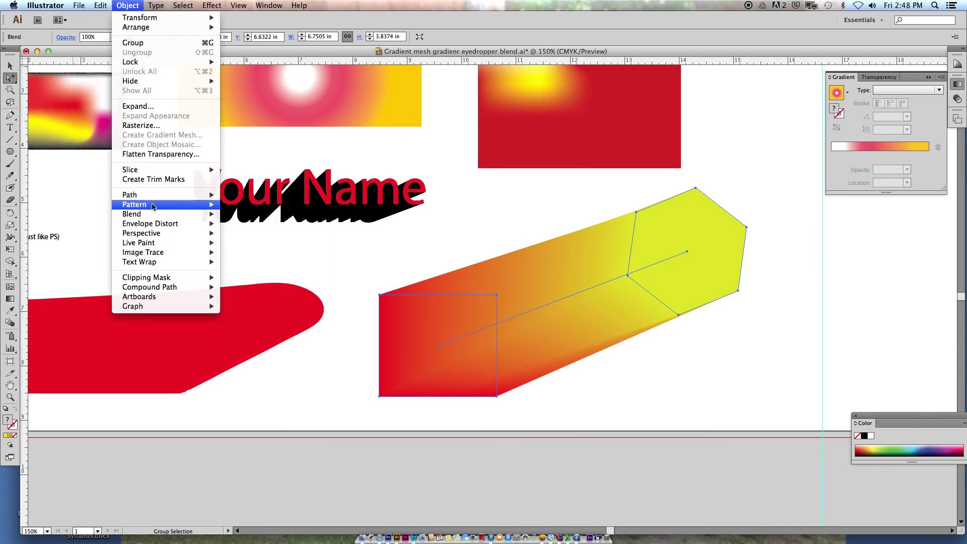
pyautogui.moveTo(161, 214)
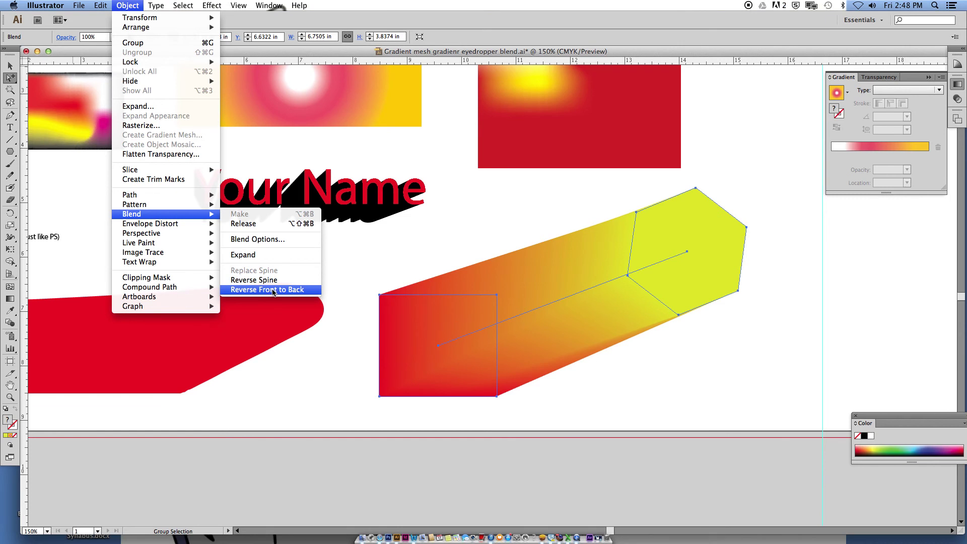
pyautogui.click(275, 240)
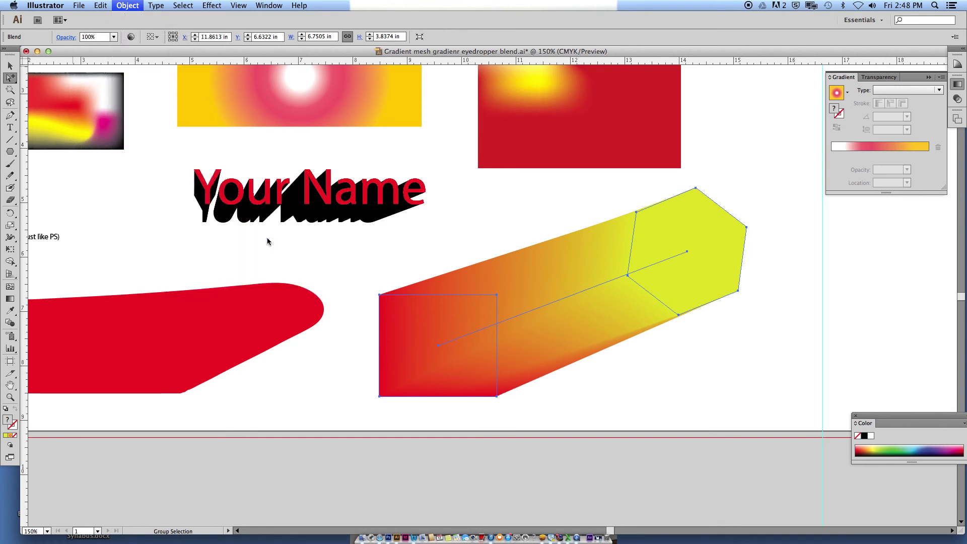
pyautogui.click(509, 254)
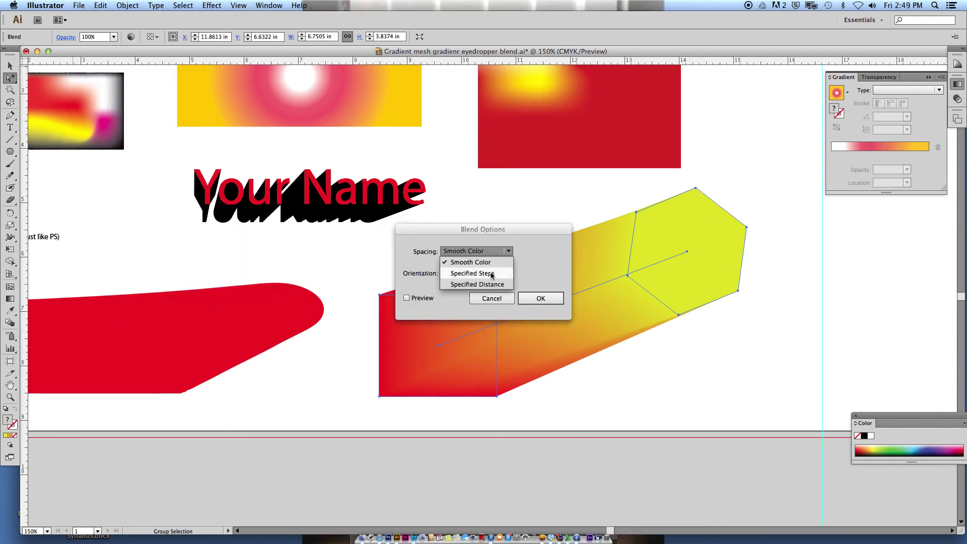
pyautogui.click(488, 286)
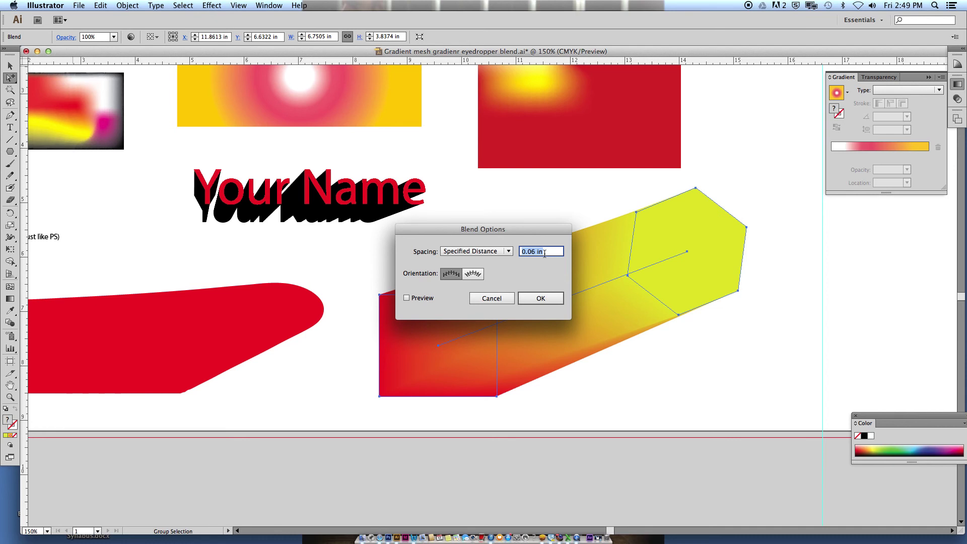
pyautogui.click(407, 298)
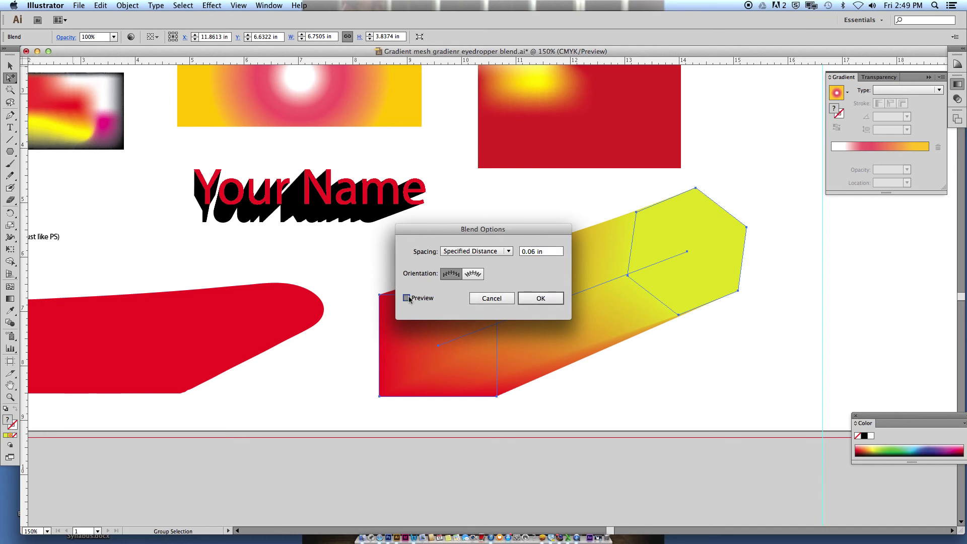
pyautogui.click(536, 253)
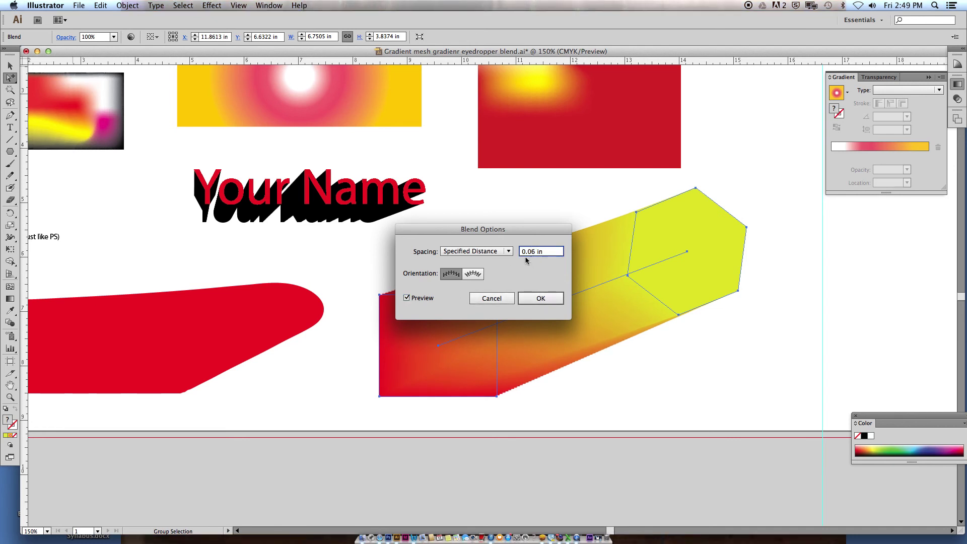
# Step: Change the blend spacing to 5 Specified Steps and preview it with the options dialog moved off the artwork
pyautogui.click(509, 251)
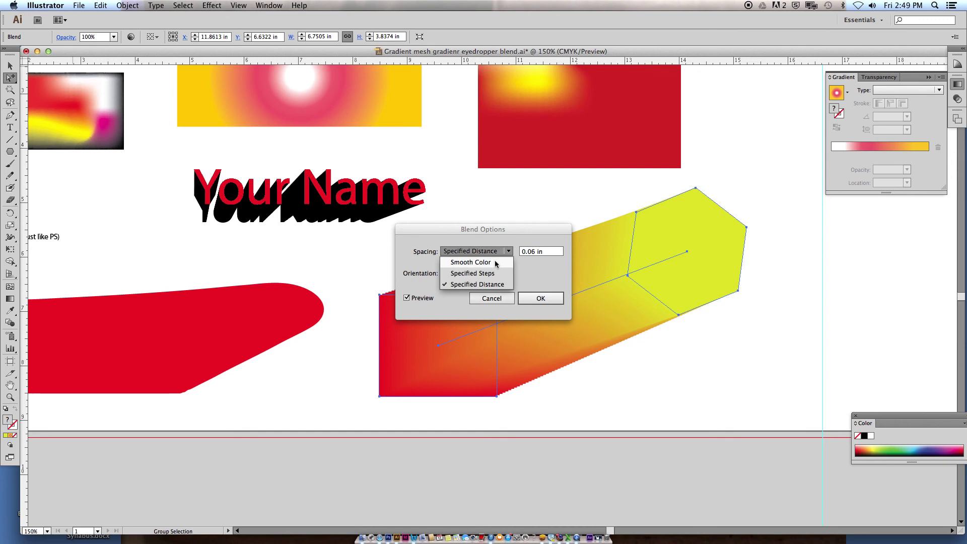
pyautogui.click(494, 275)
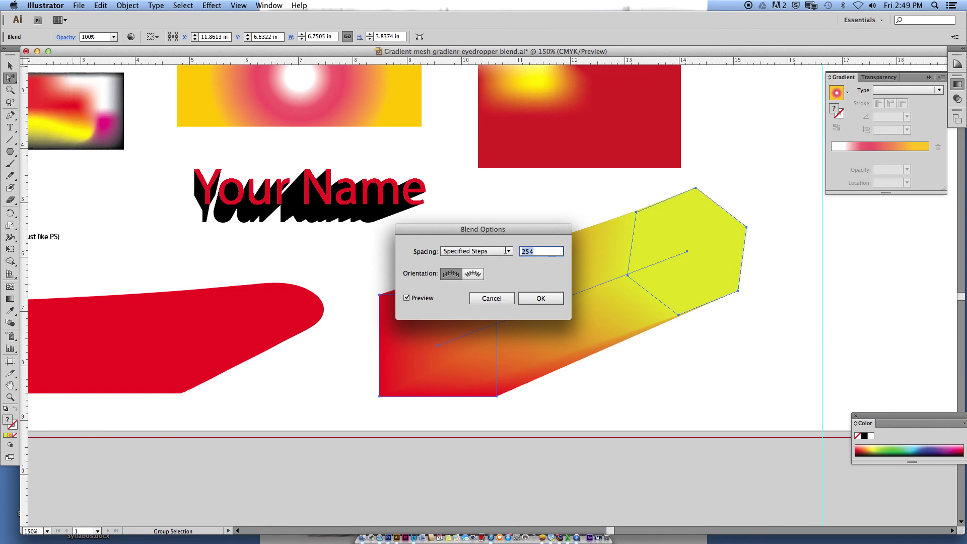
pyautogui.write('5')
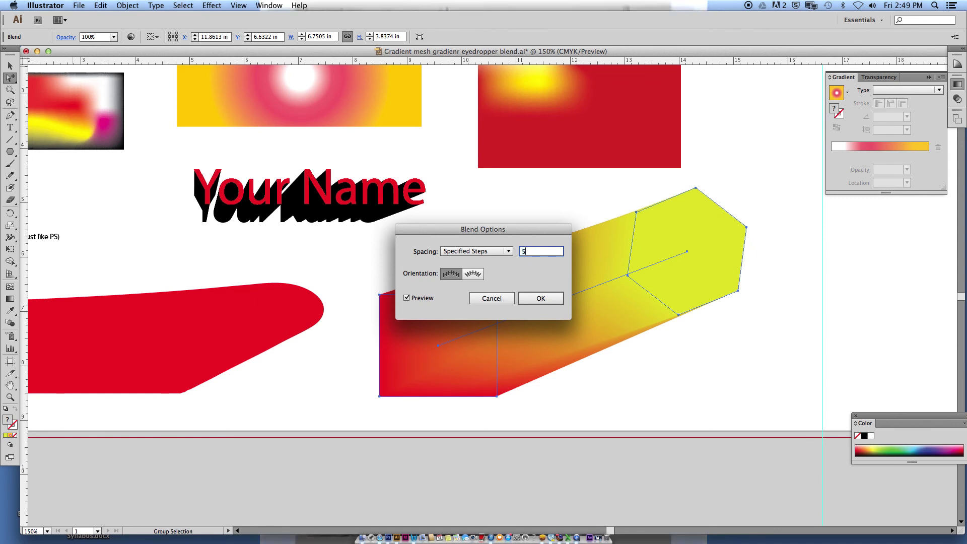
pyautogui.click(407, 299)
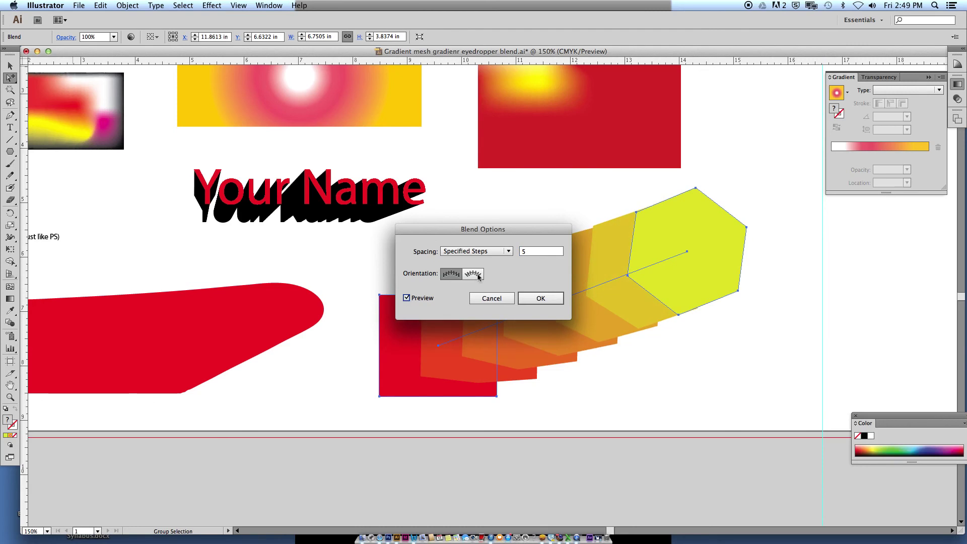
pyautogui.moveTo(530, 228); pyautogui.dragTo(377, 150)
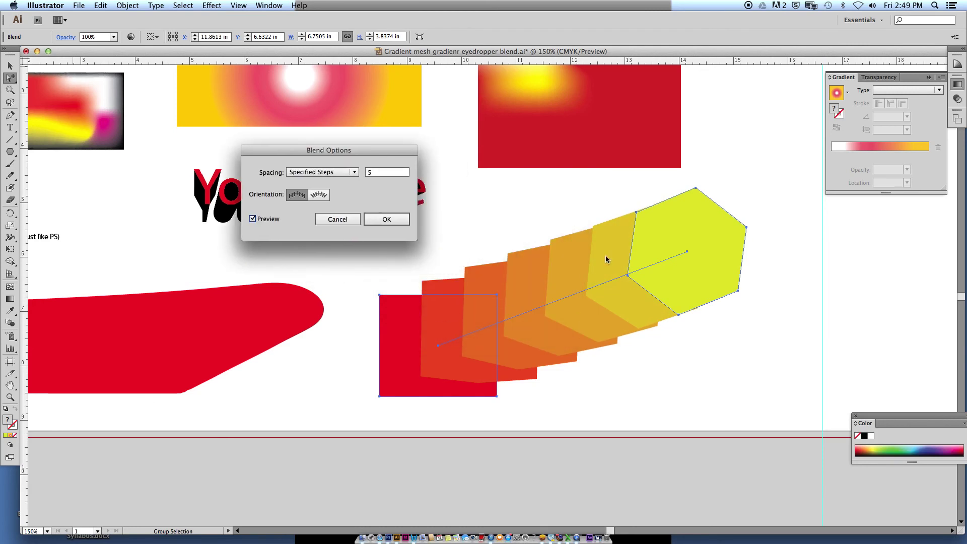
# Step: Preview the blend with Smooth Color spacing and with Specified Distance, trying the Align to Path orientation
pyautogui.click(355, 172)
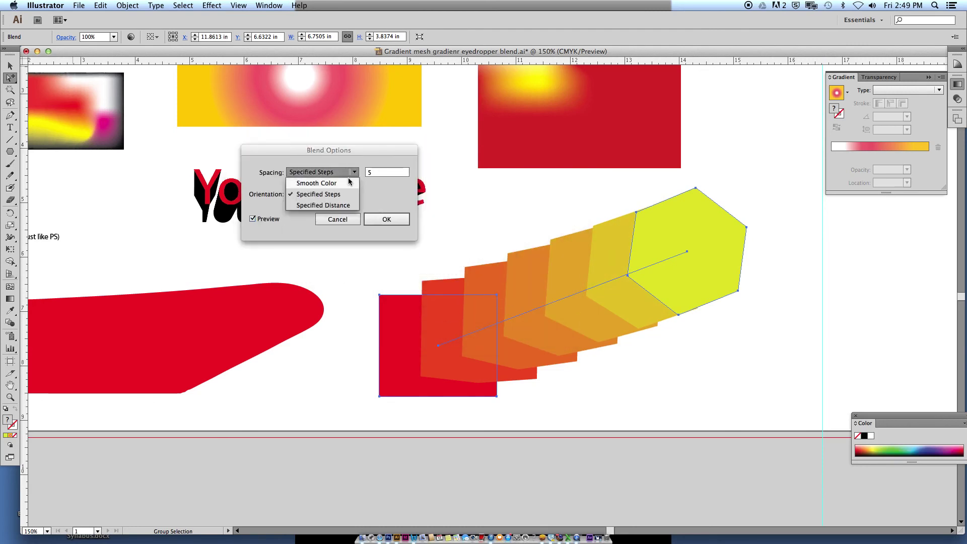
pyautogui.click(332, 183)
pyautogui.click(354, 173)
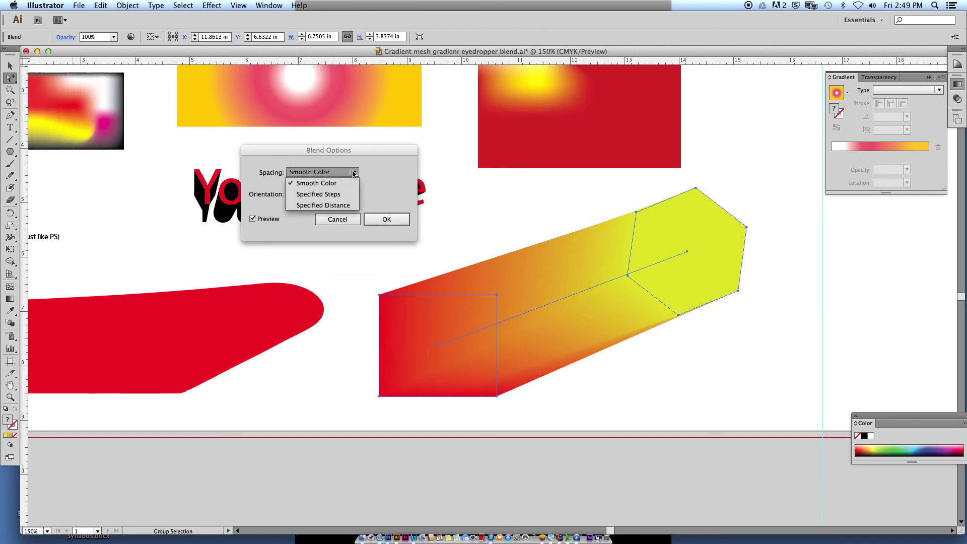
pyautogui.click(326, 205)
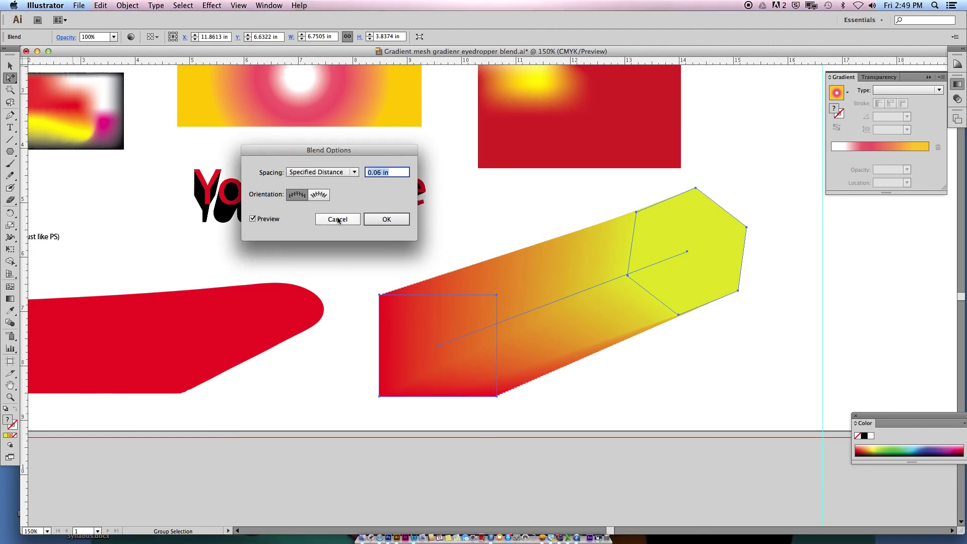
pyautogui.click(318, 195)
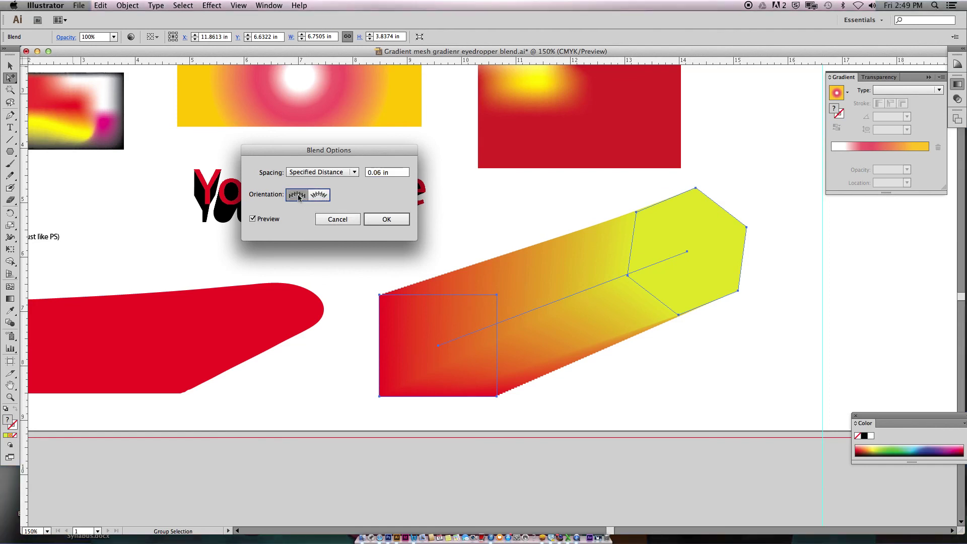
# Step: Cancel the blend options without changing the blend and show the whole artboard at 100%
pyautogui.click(354, 173)
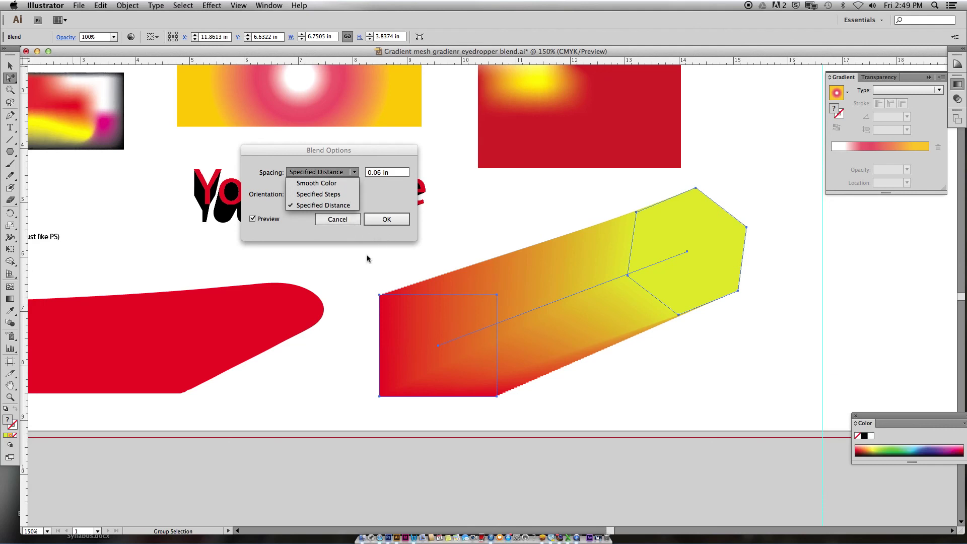
pyautogui.click(358, 218)
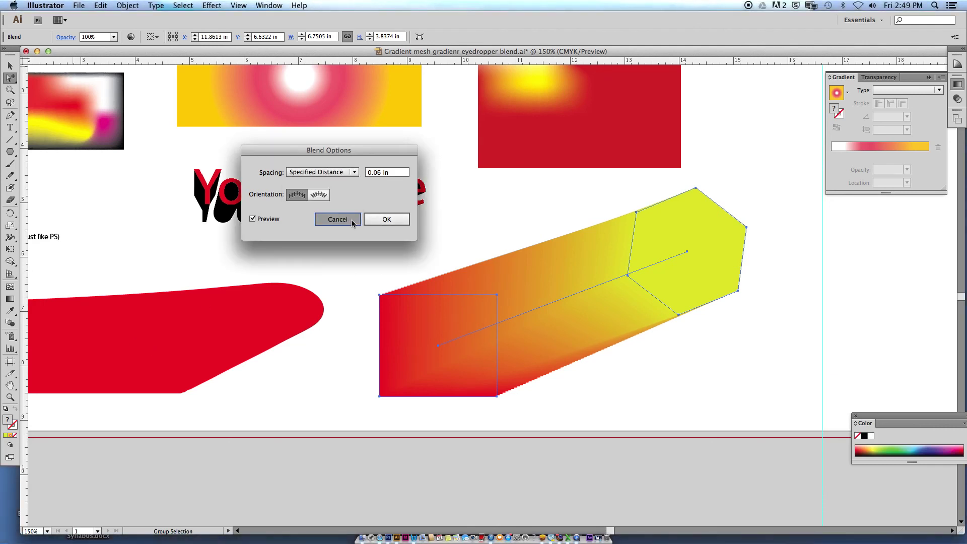
pyautogui.click(342, 219)
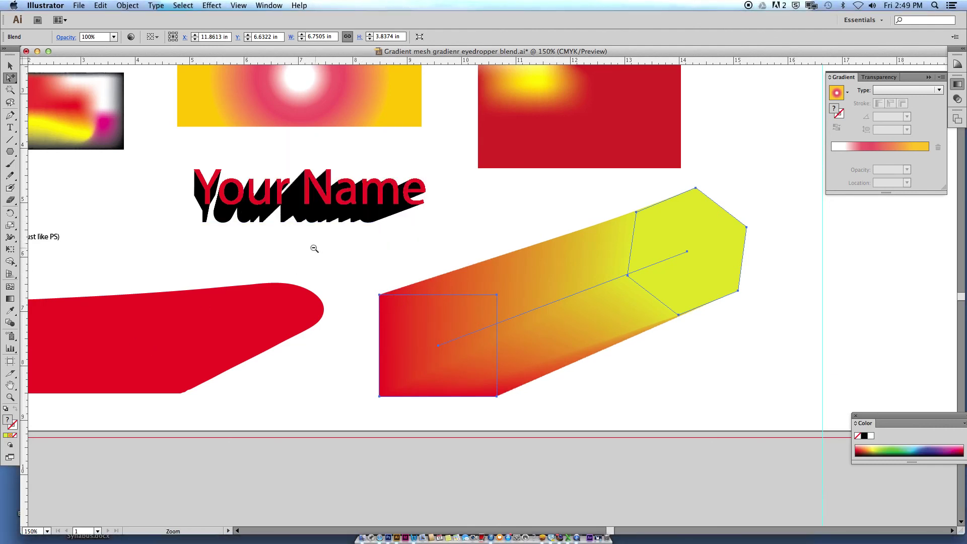
pyautogui.press('super+1')
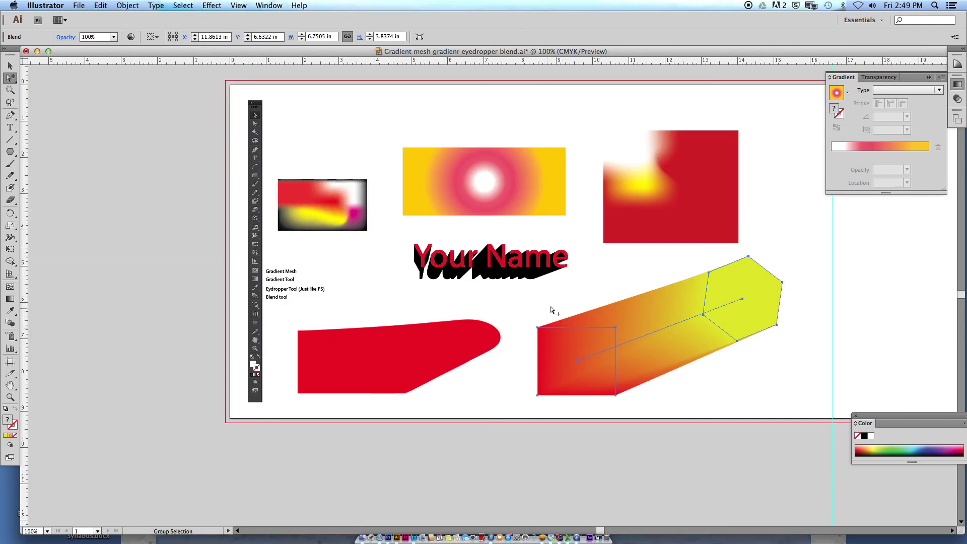
pyautogui.moveTo(543, 287); pyautogui.dragTo(459, 306)
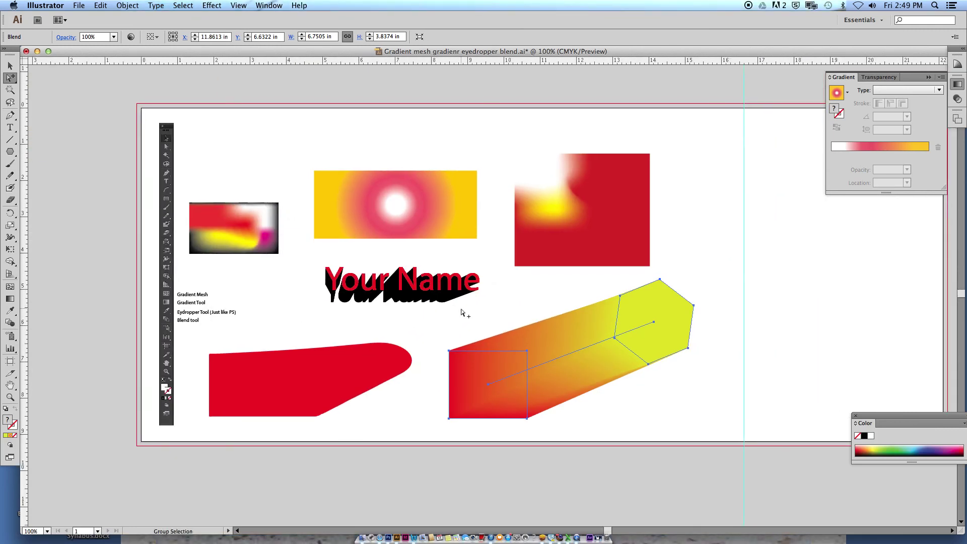